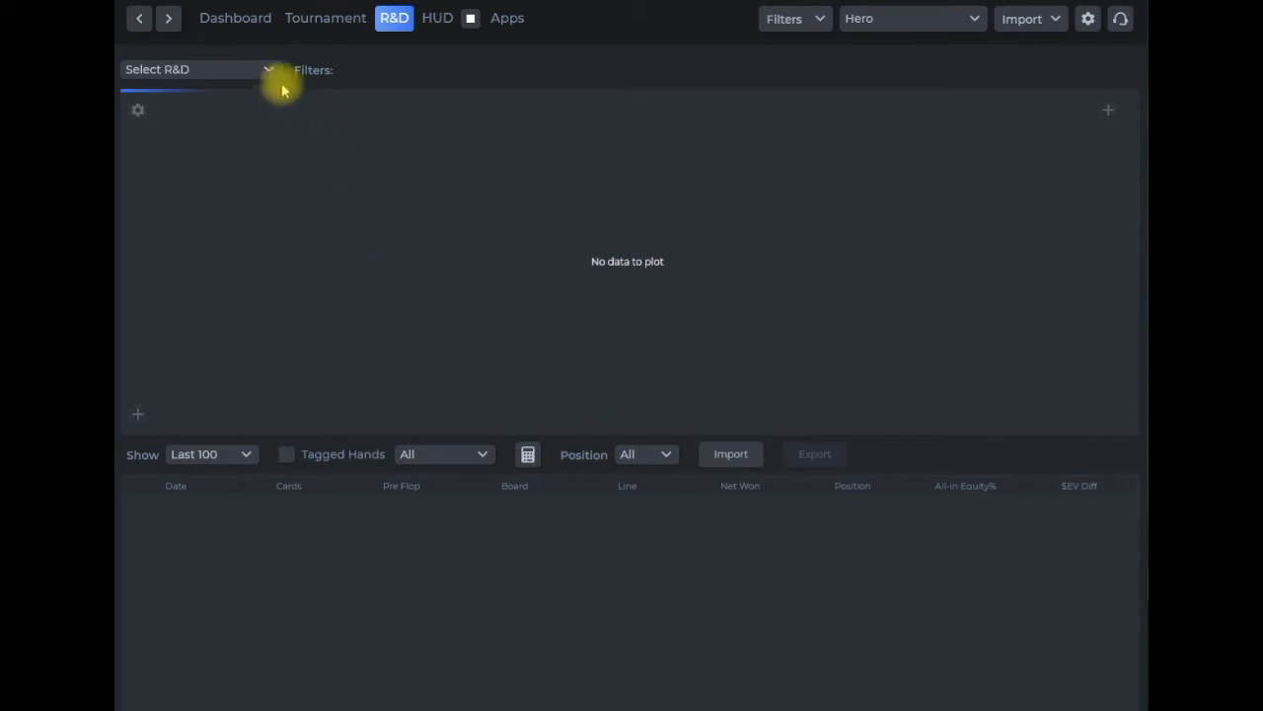
click(266, 70)
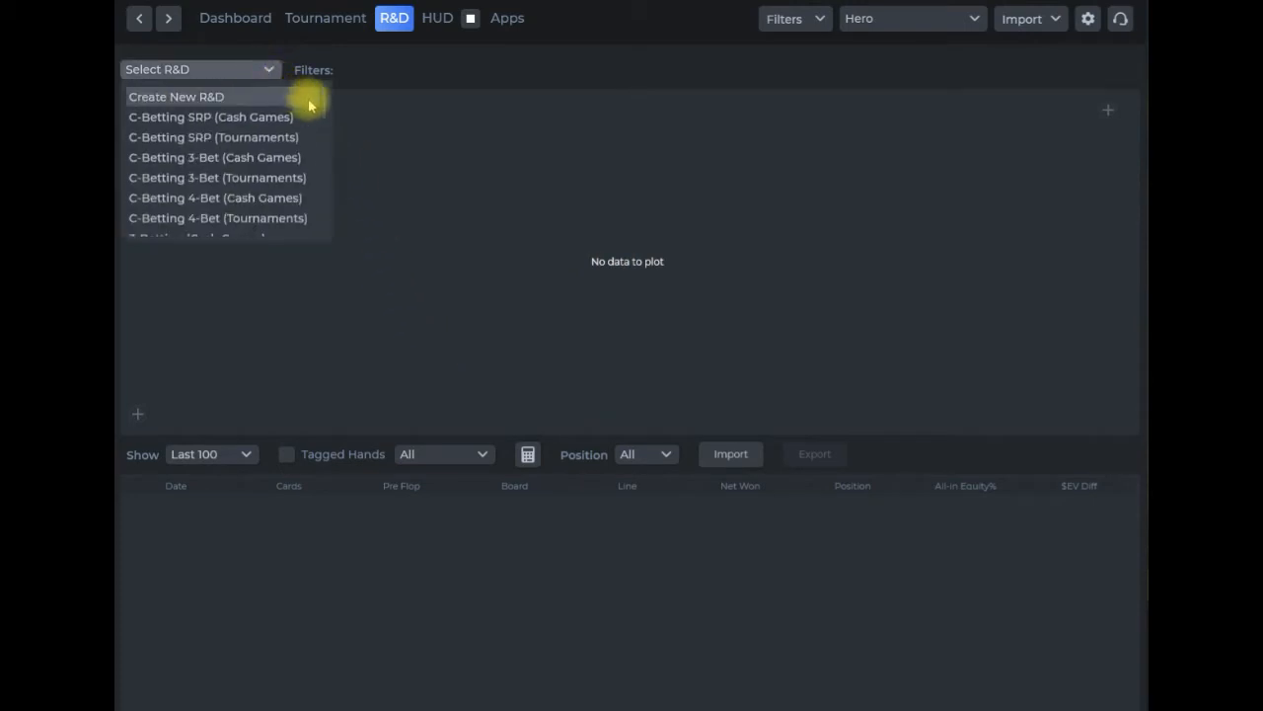
mouse_move(324, 98)
mouse_down()
mouse_move(337, 231)
mouse_move(338, 79)
mouse_up()
click(405, 74)
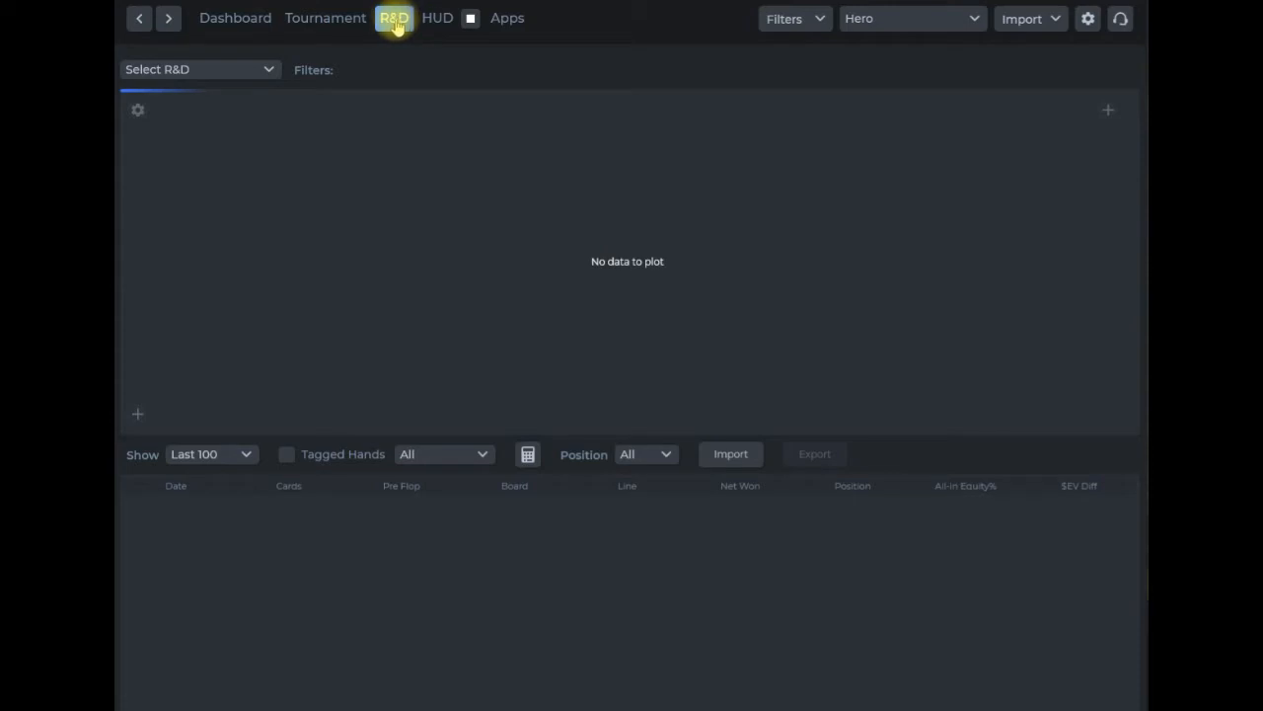
Step: Create a new R&D report and name it "Delayed C-Bet 3BP (Cash Games)"
click(268, 71)
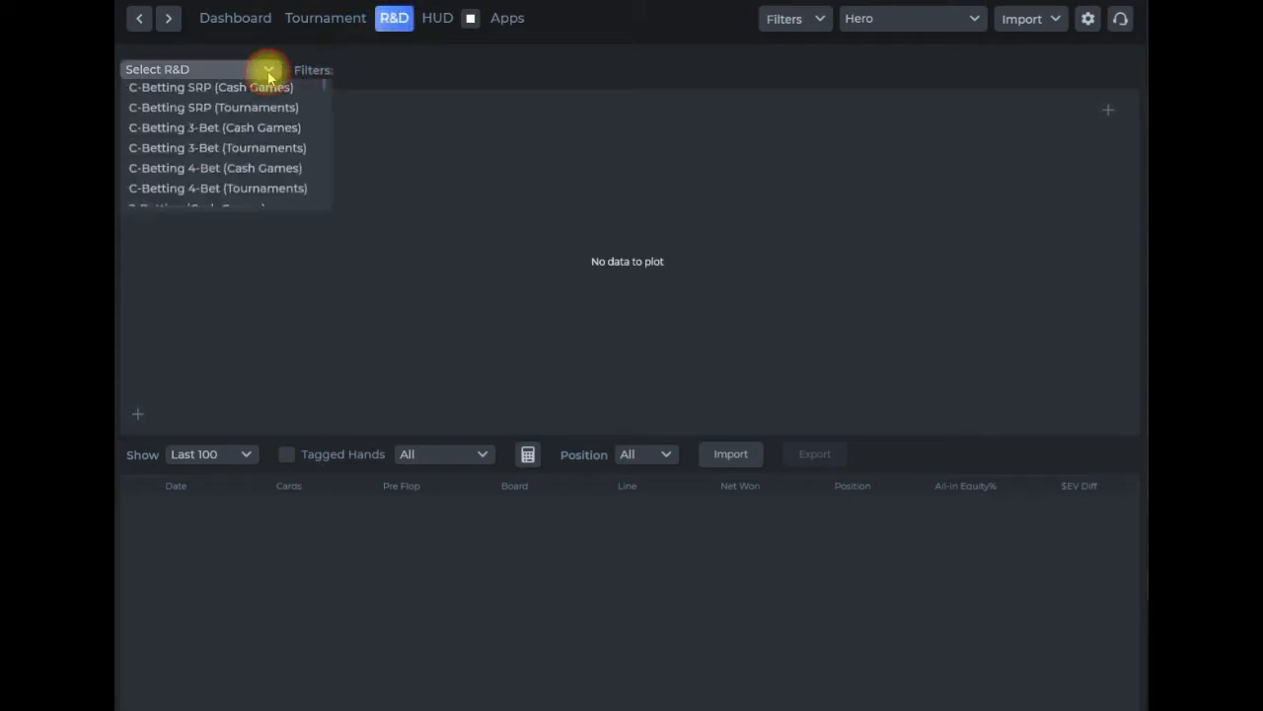
click(212, 99)
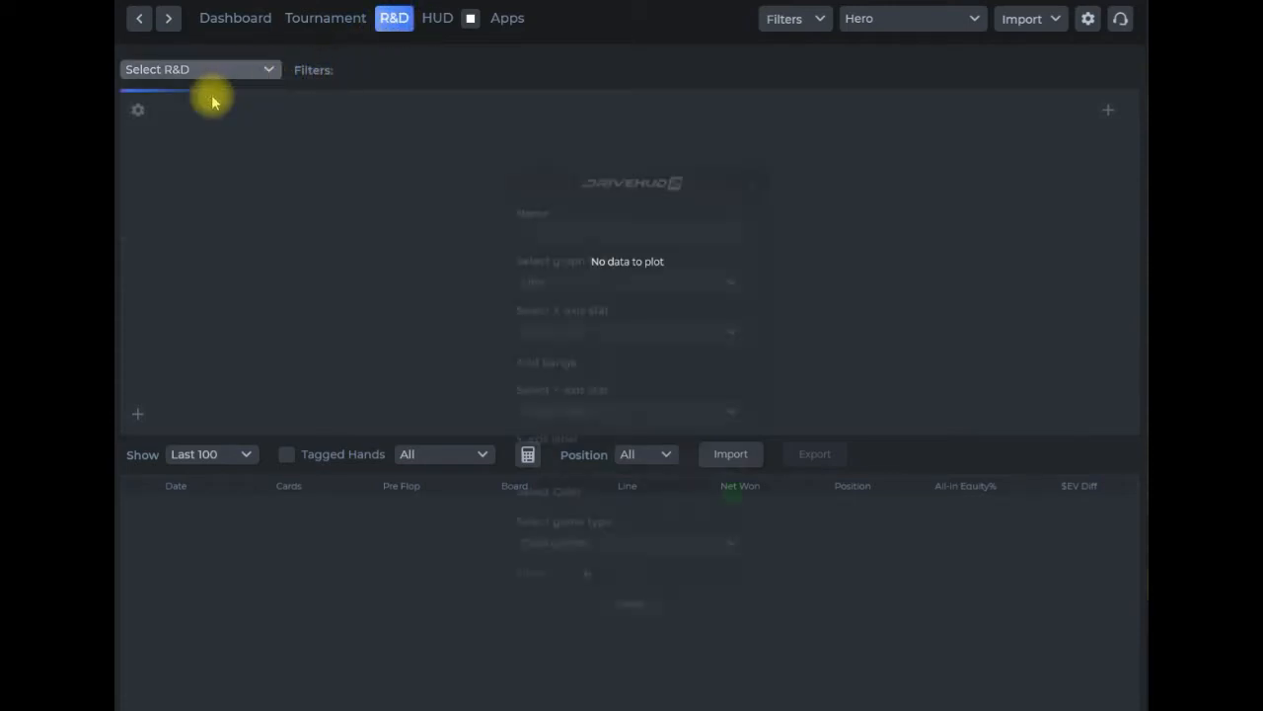
drag(517, 153, 313, 104)
click(309, 155)
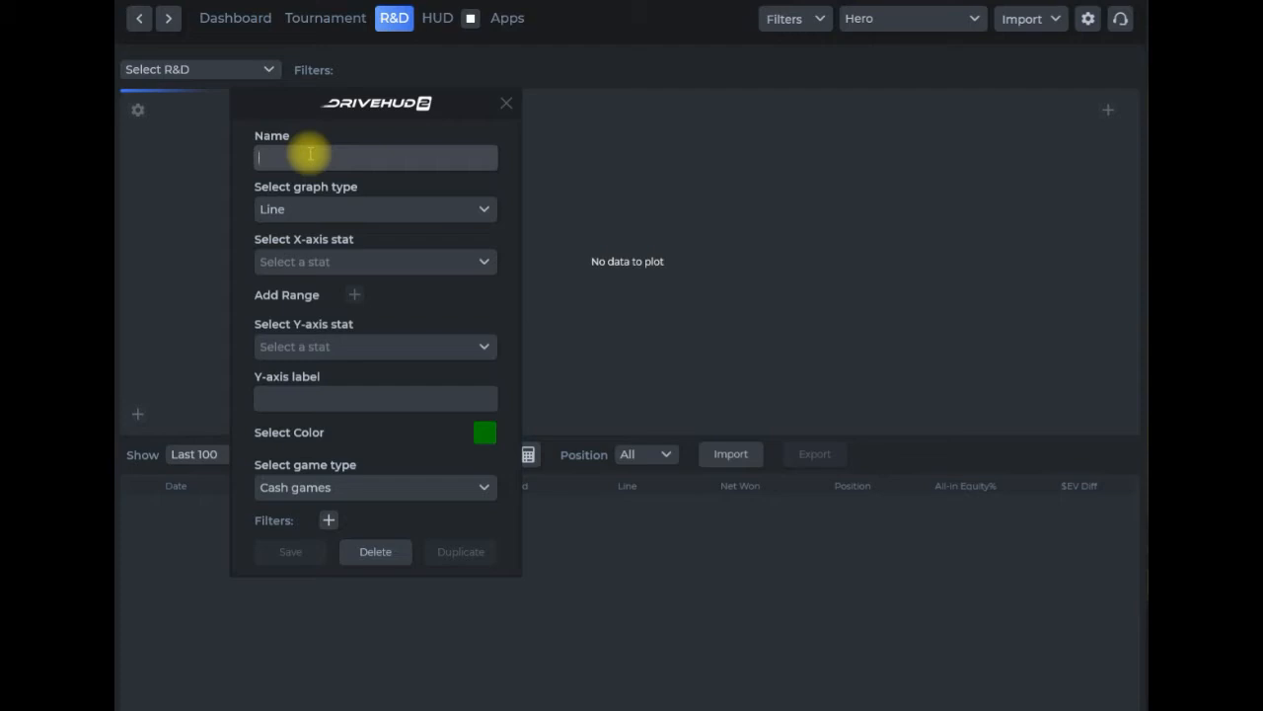
text(Delayed )
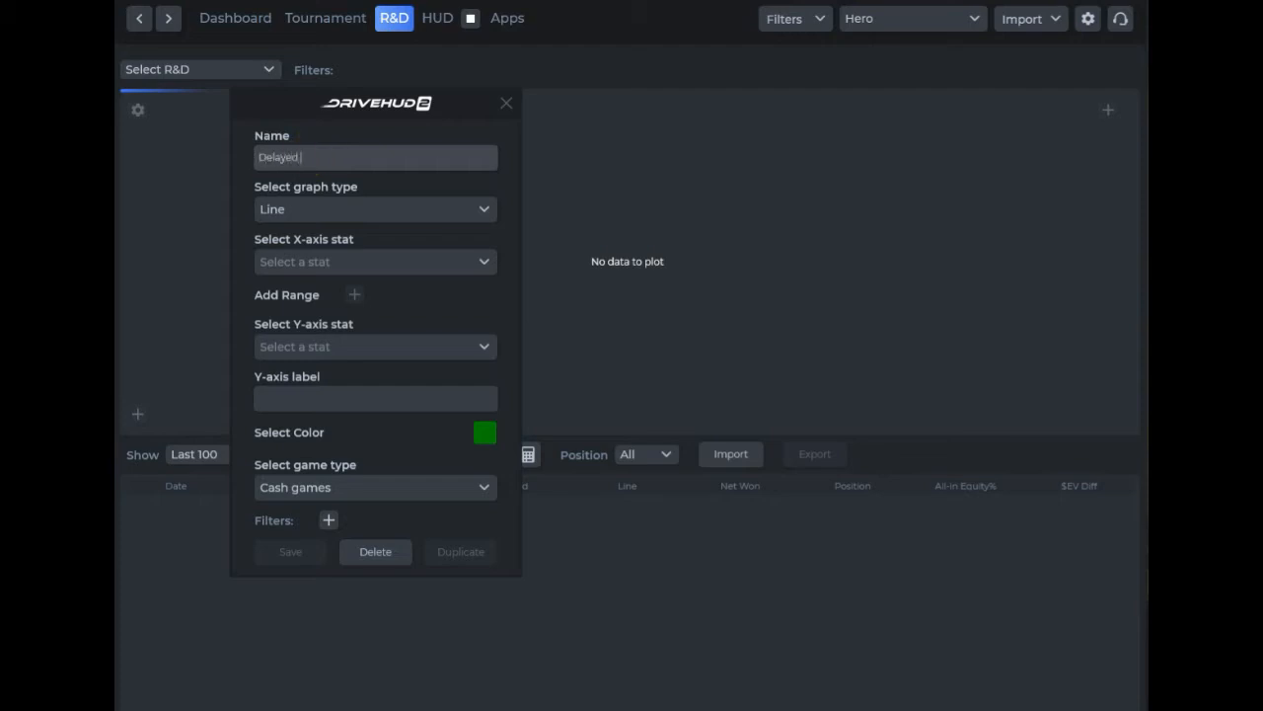
text(C-Bet 3BP (Cash Games))
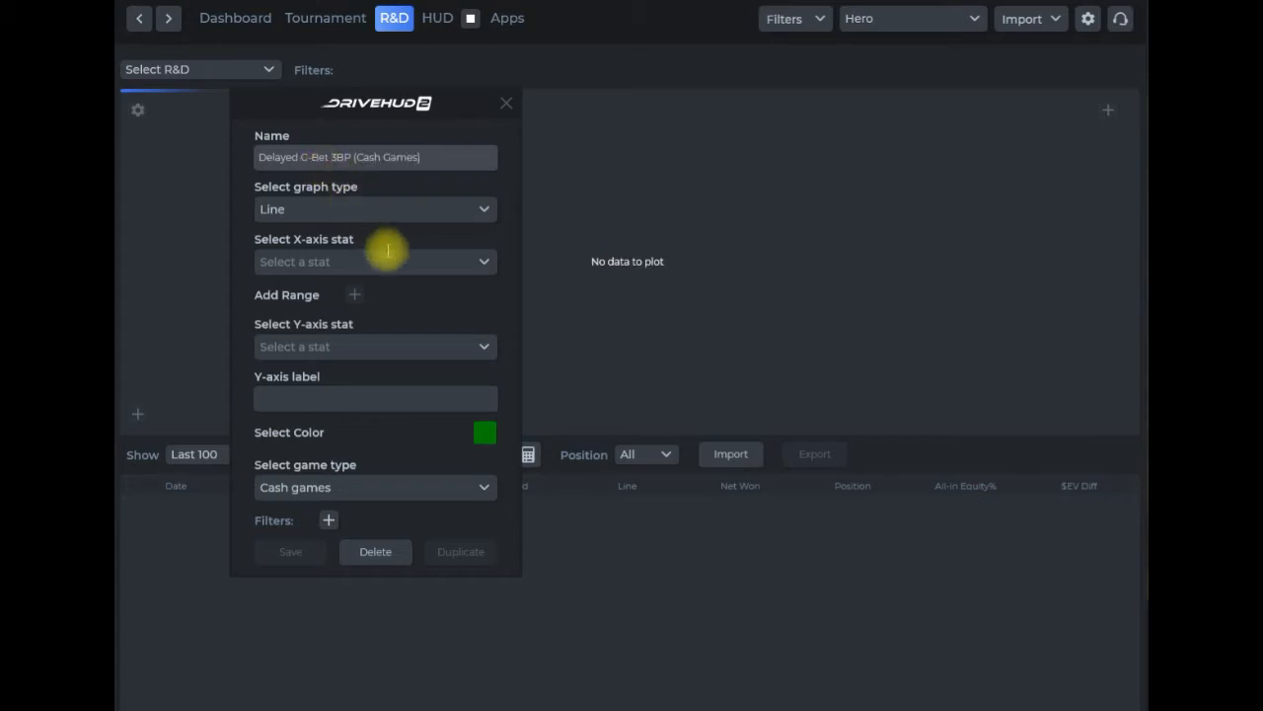
Step: Set the report's graph type to SplineArea and its X-axis stat to Bet size
click(484, 211)
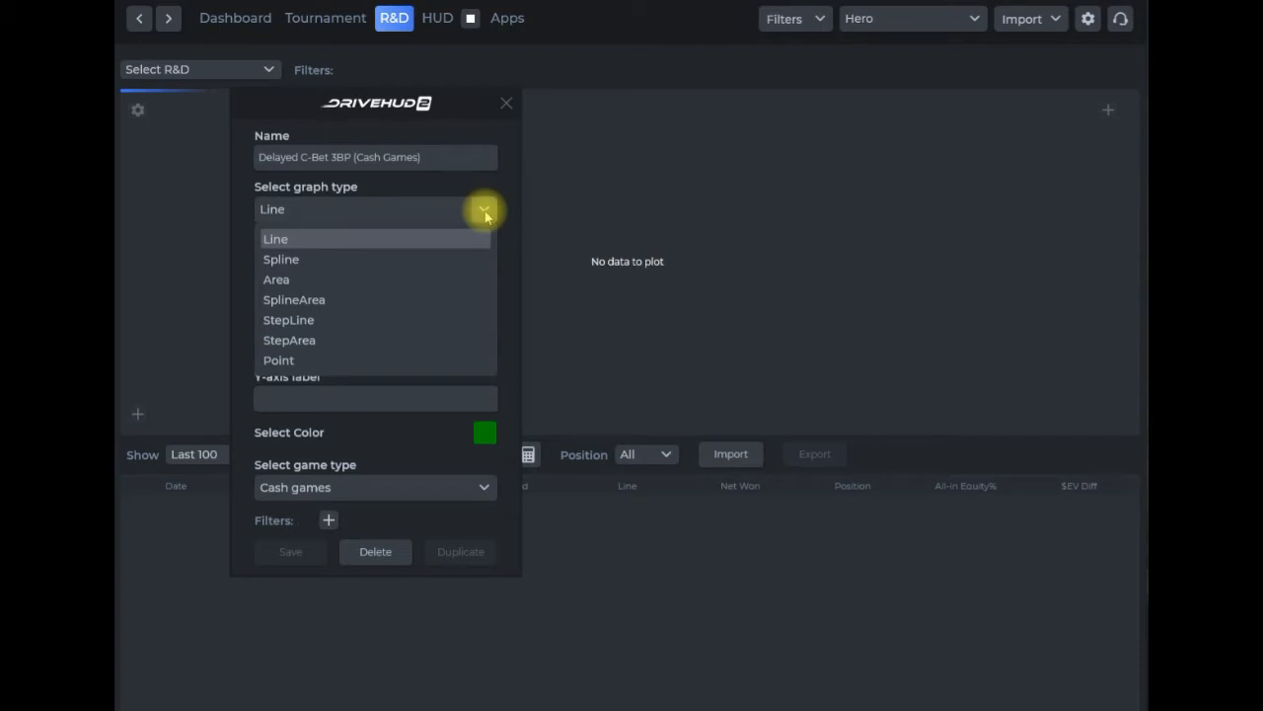
click(301, 300)
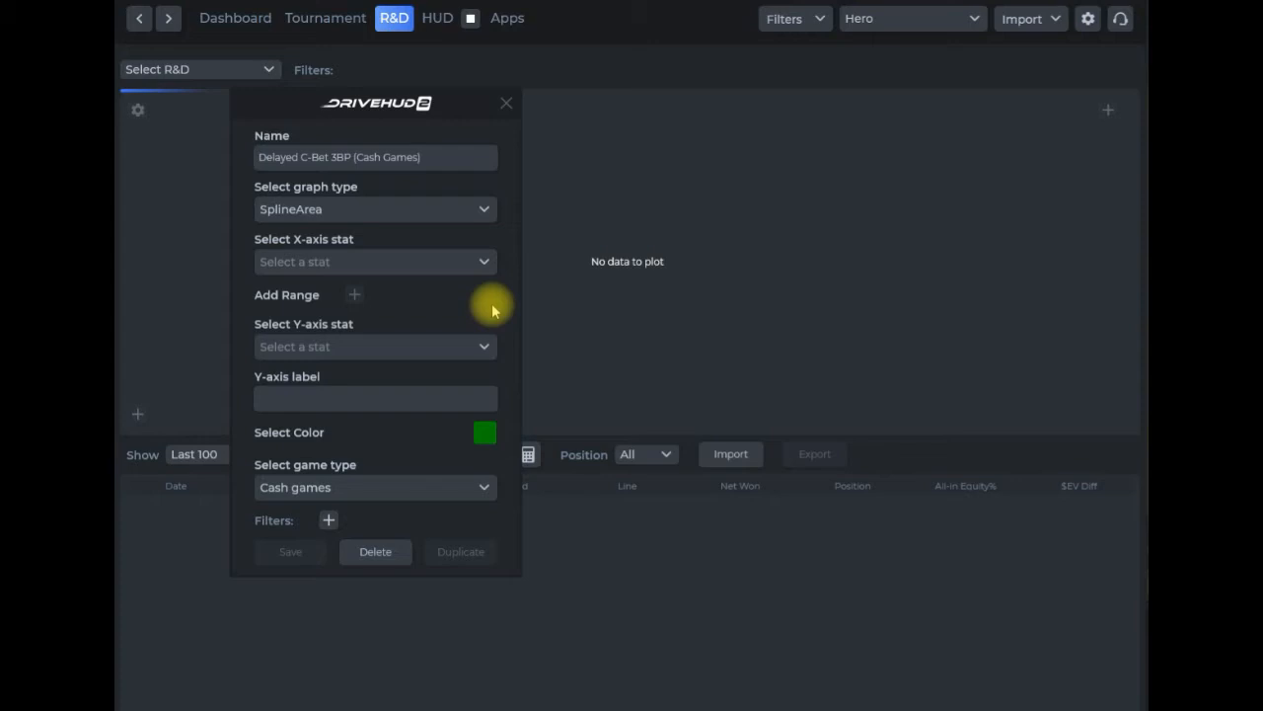
click(484, 211)
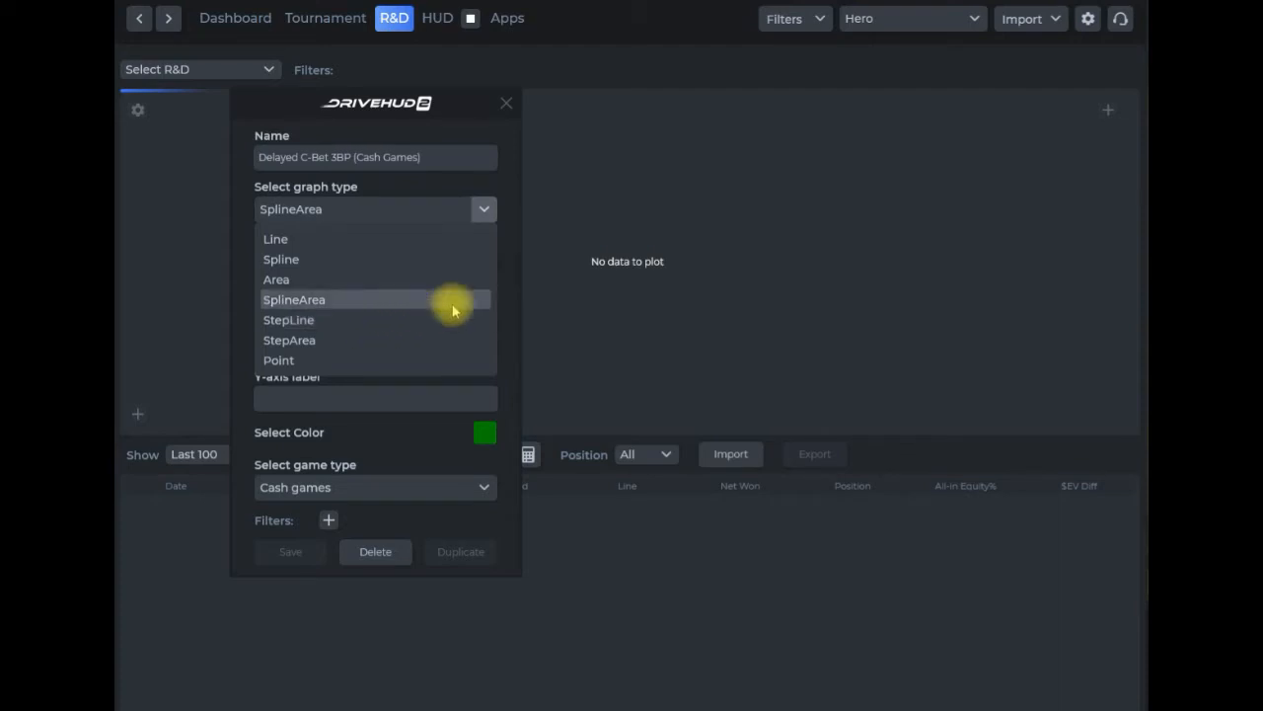
click(501, 282)
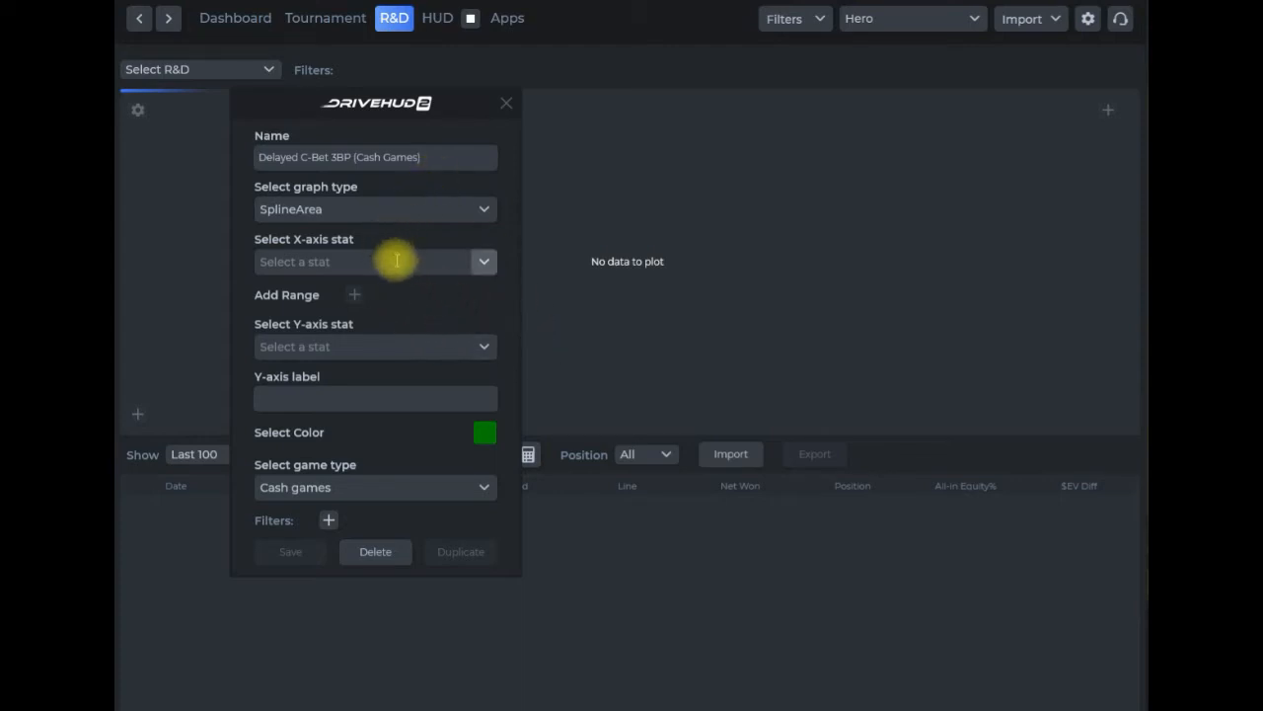
click(483, 266)
click(483, 266)
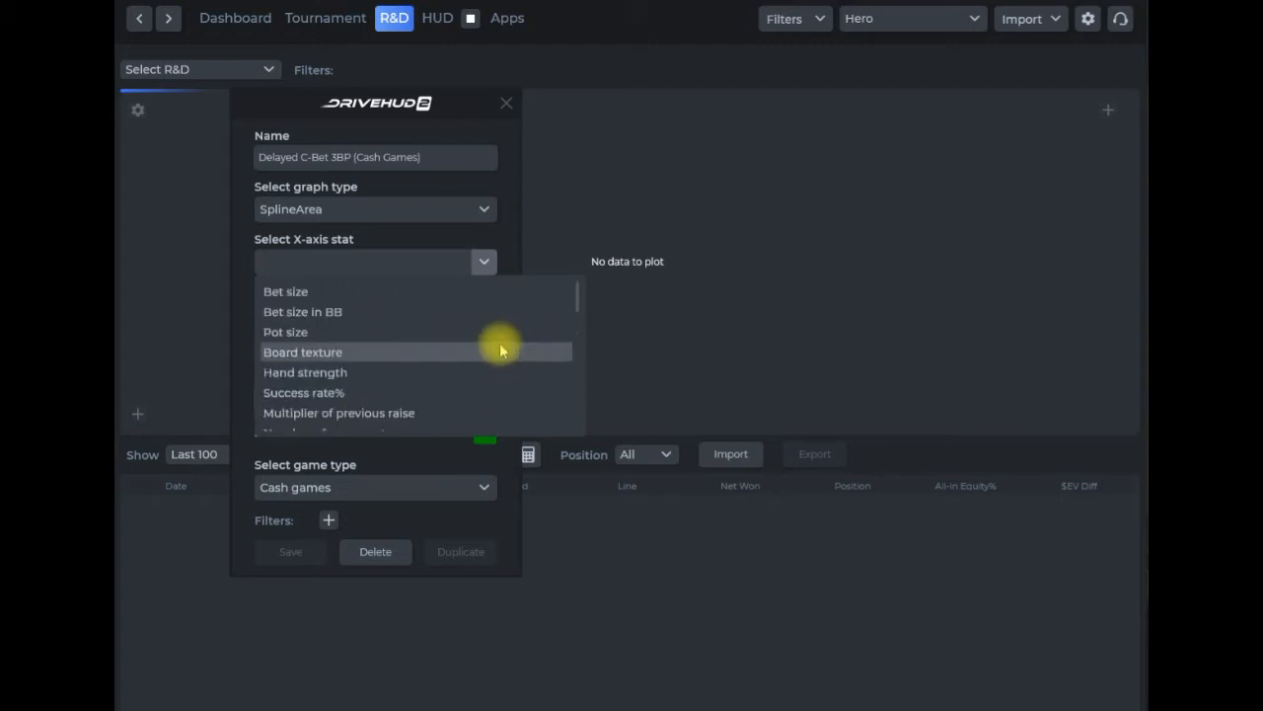
click(310, 290)
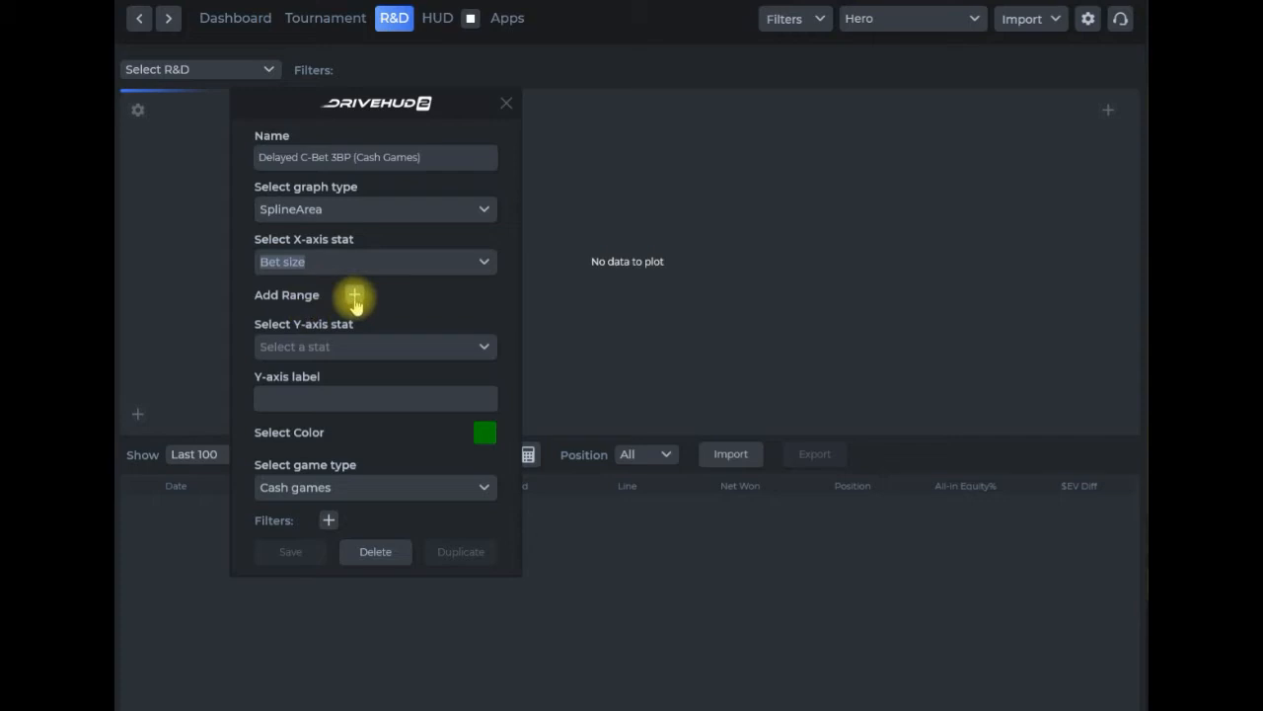
Step: Add a first bet size range from 0 to 25% for the X-axis
click(355, 296)
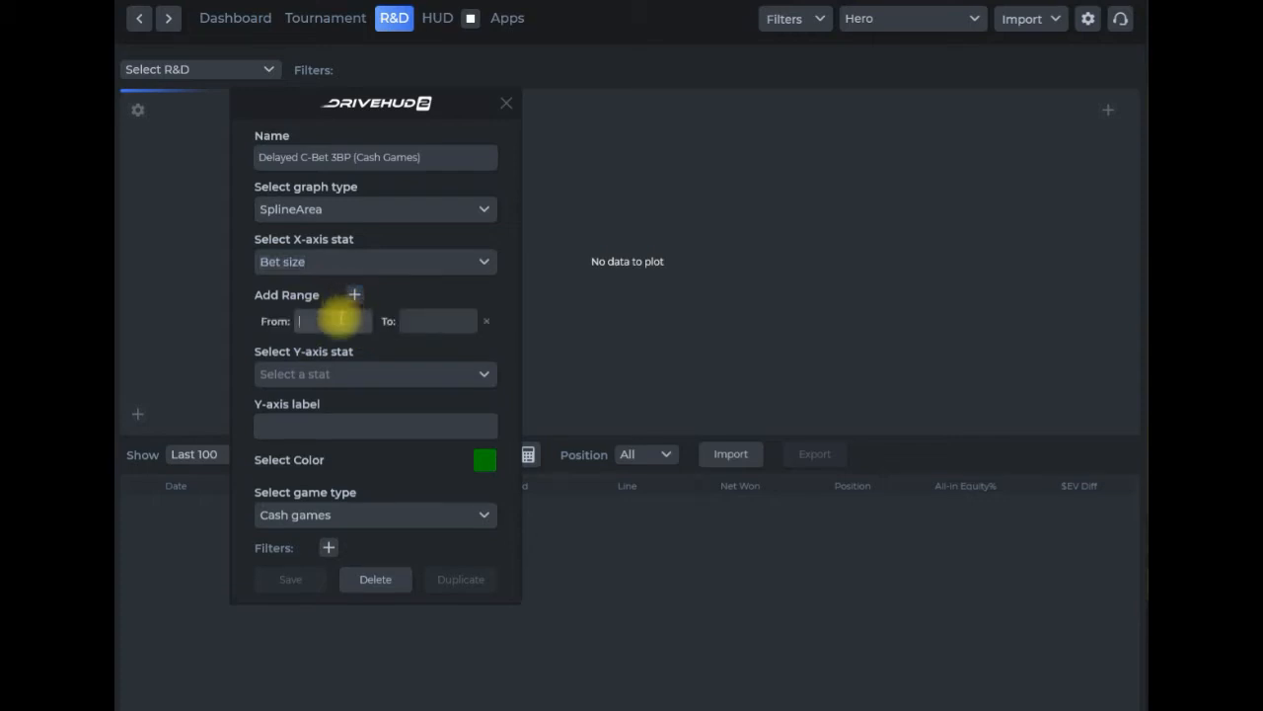
click(340, 320)
text(0)
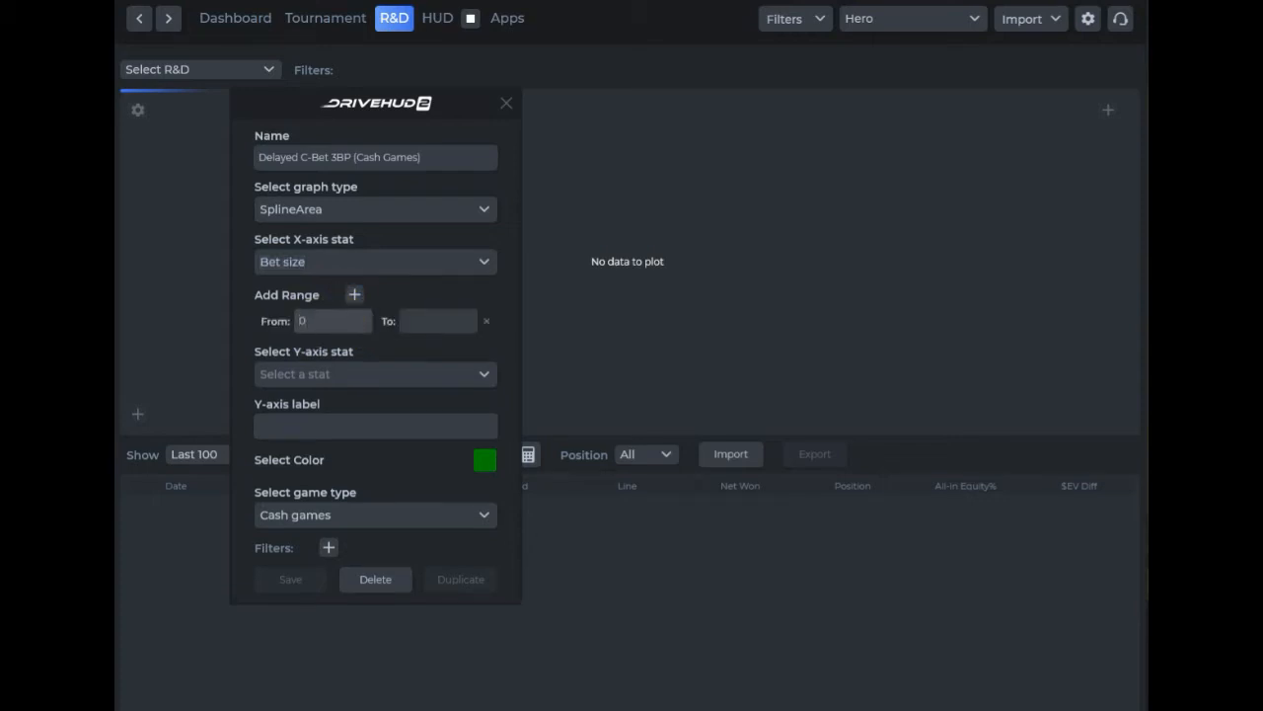
click(414, 319)
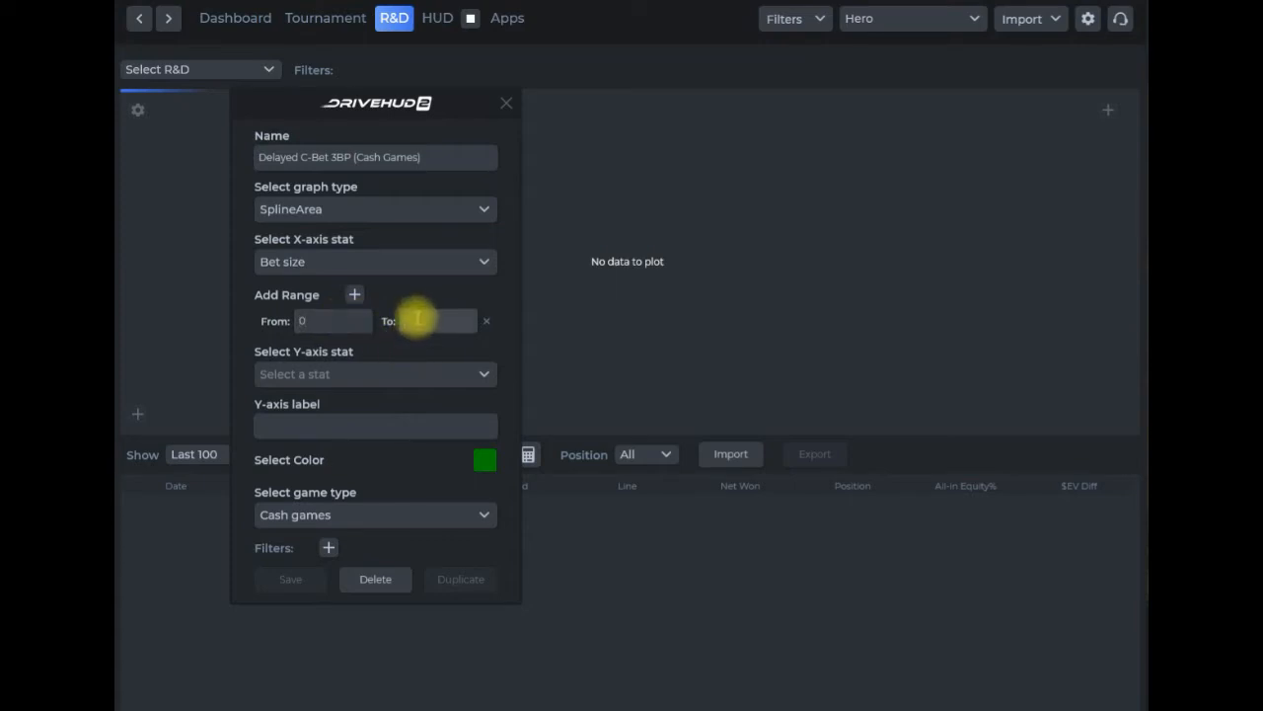
text(25%)
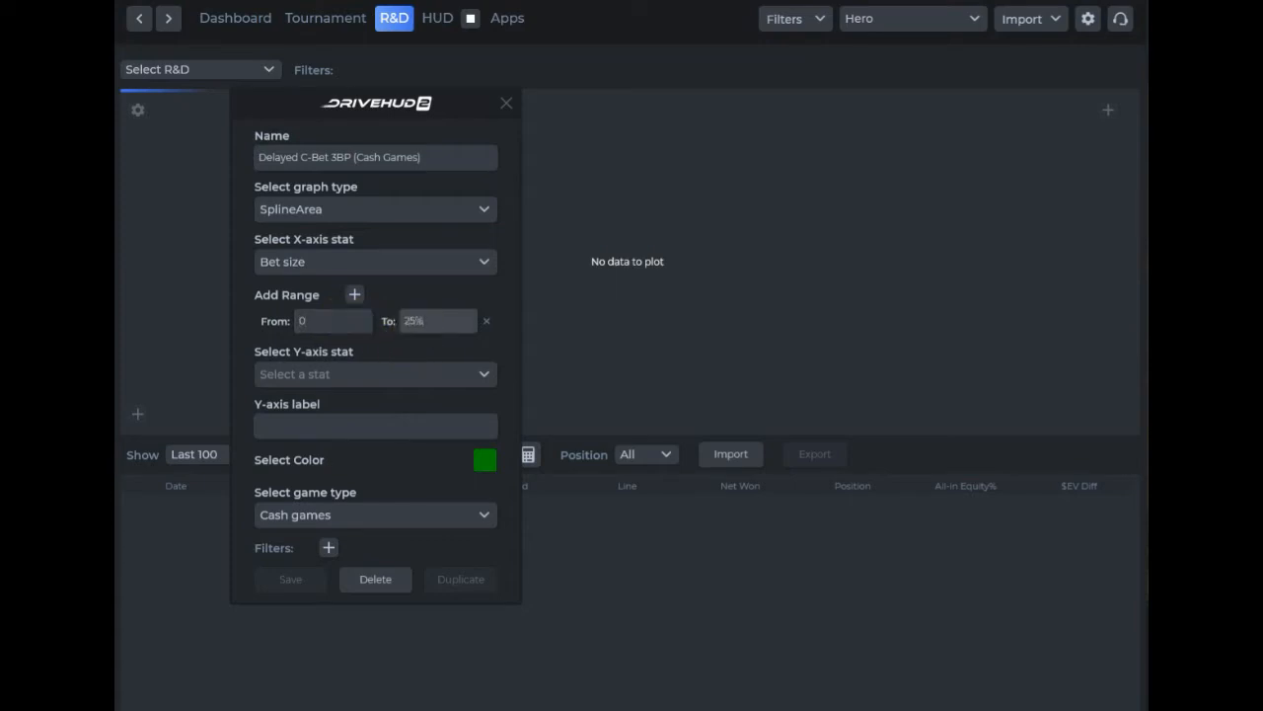
Step: Add a second bet size range from 25.1% to 33%
click(354, 295)
click(333, 350)
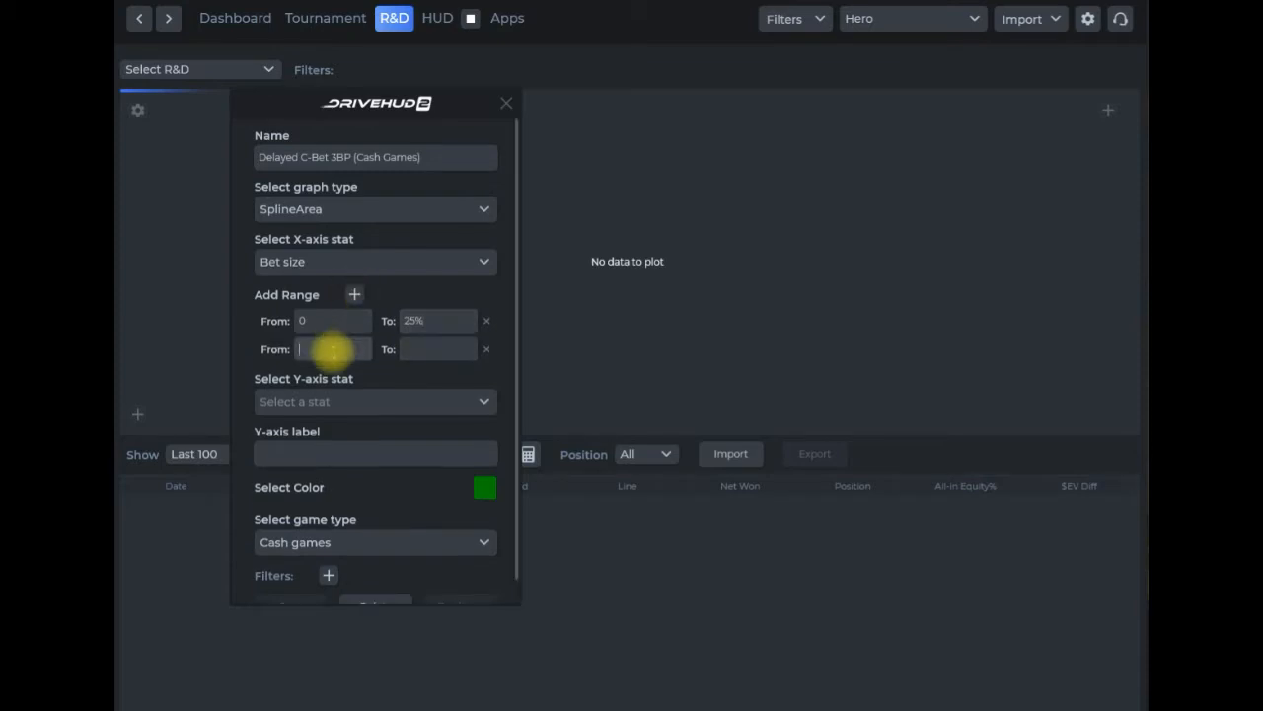
text(2)
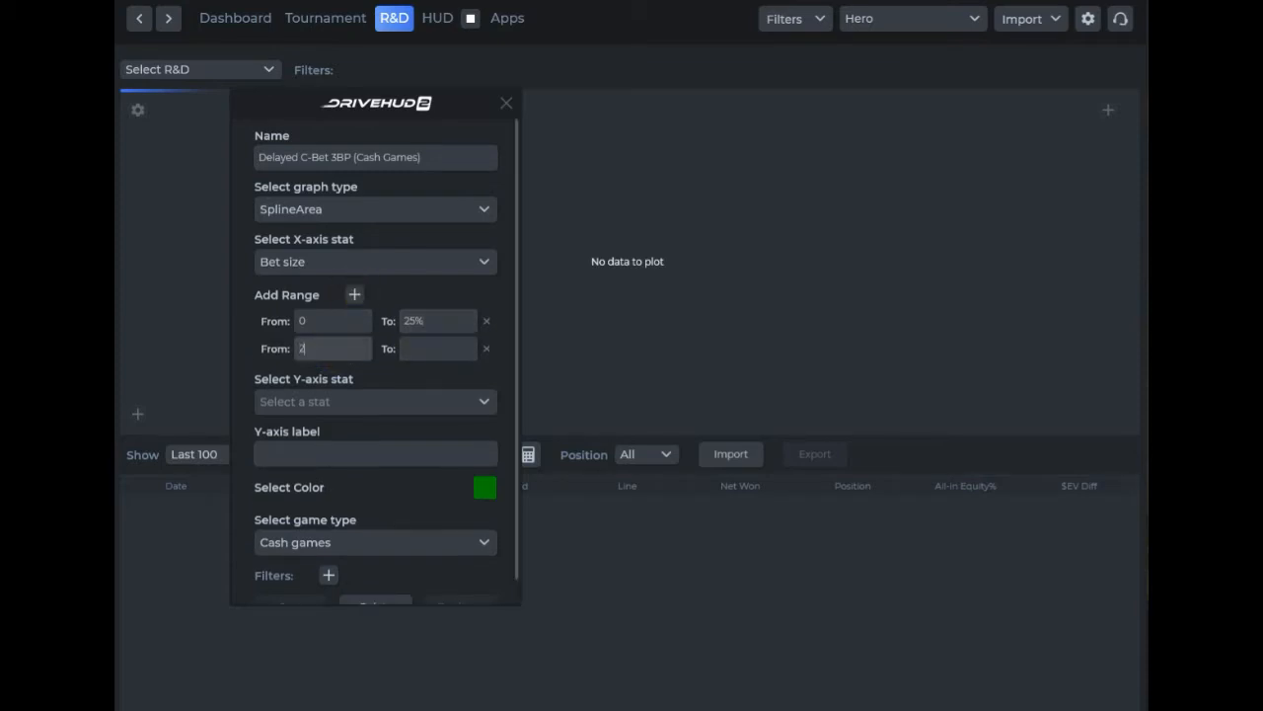
text(5%%)
click(407, 348)
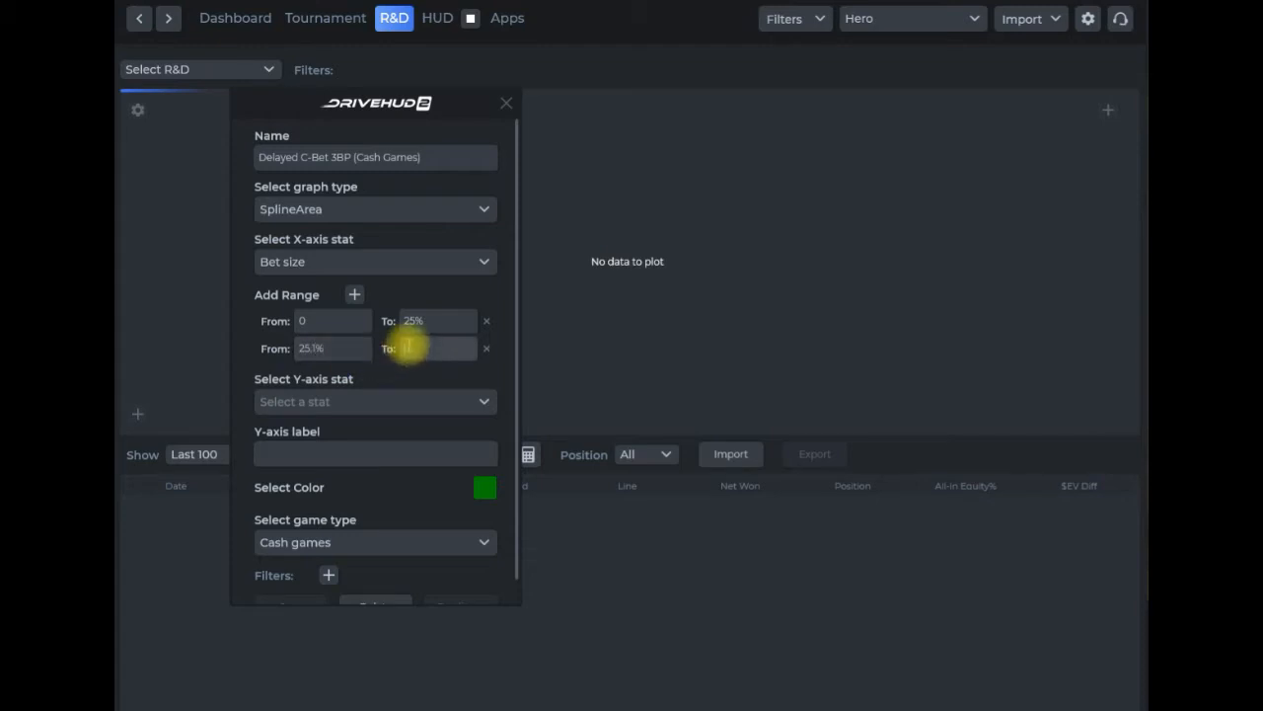
text(33)
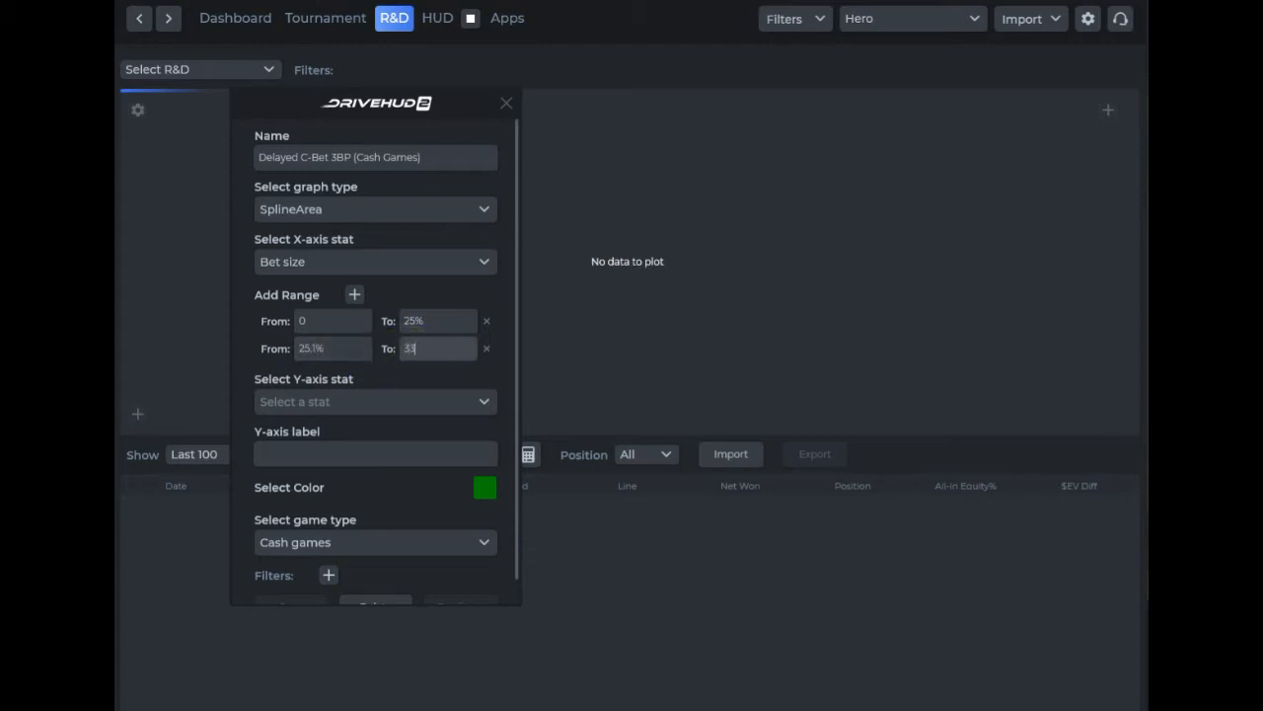
text(%)
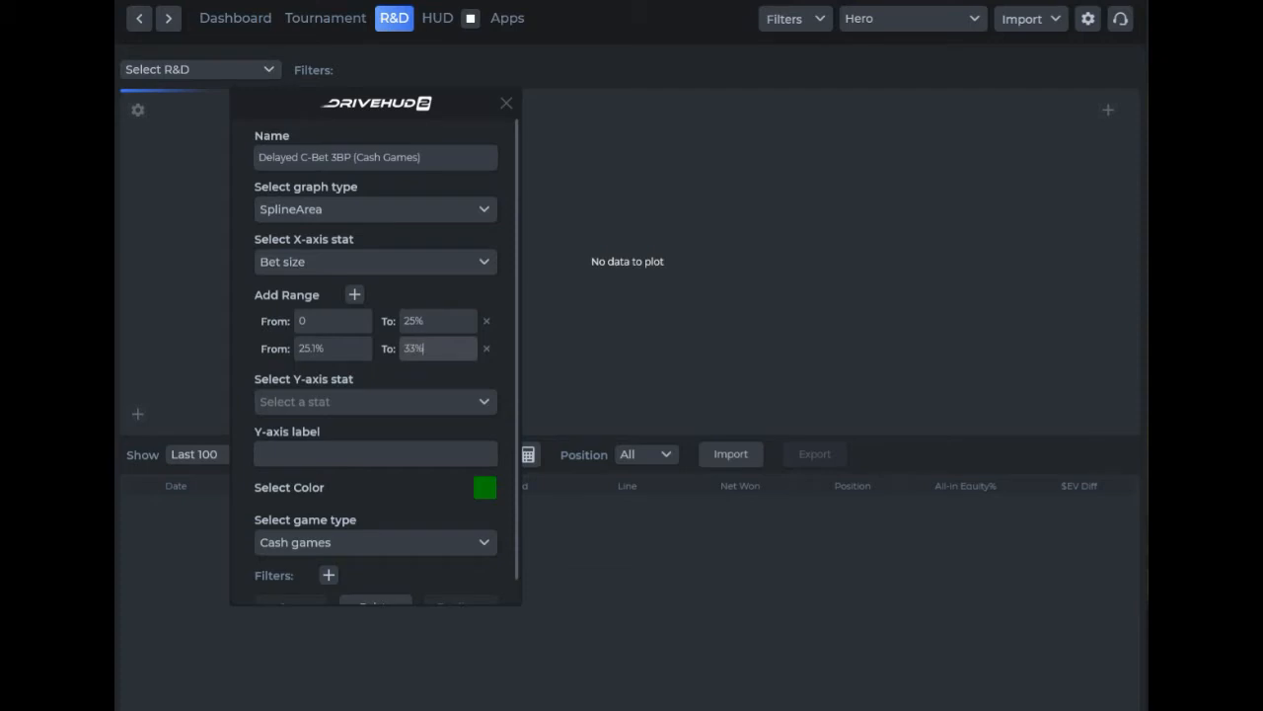
Step: Add further bet size ranges: 33.1–49.9%, 50–63%, 63.1–75%, 75.1–85%, 85.1–100%, 100.1–120% and 120%+ to 120%+
click(354, 294)
click(311, 375)
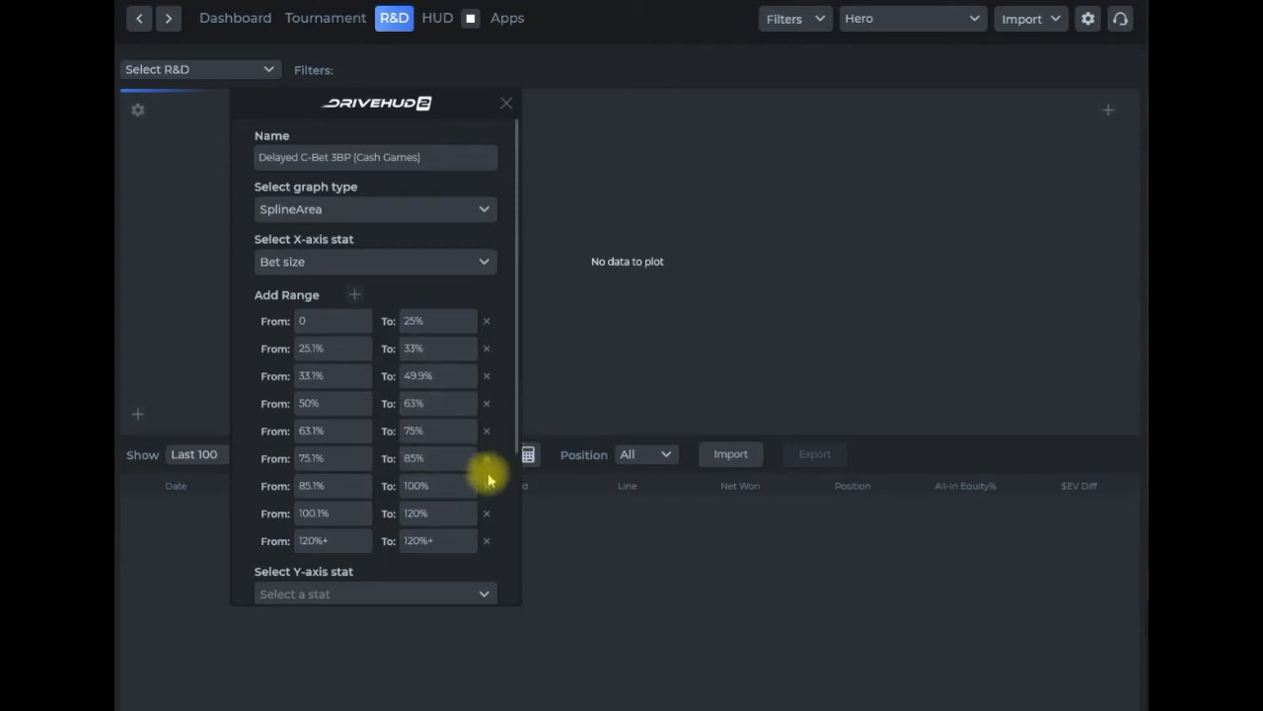
Step: Set the Y-axis stat to Success rate% and label the Y-axis "Success rate%"
scroll(488, 479, down, 5)
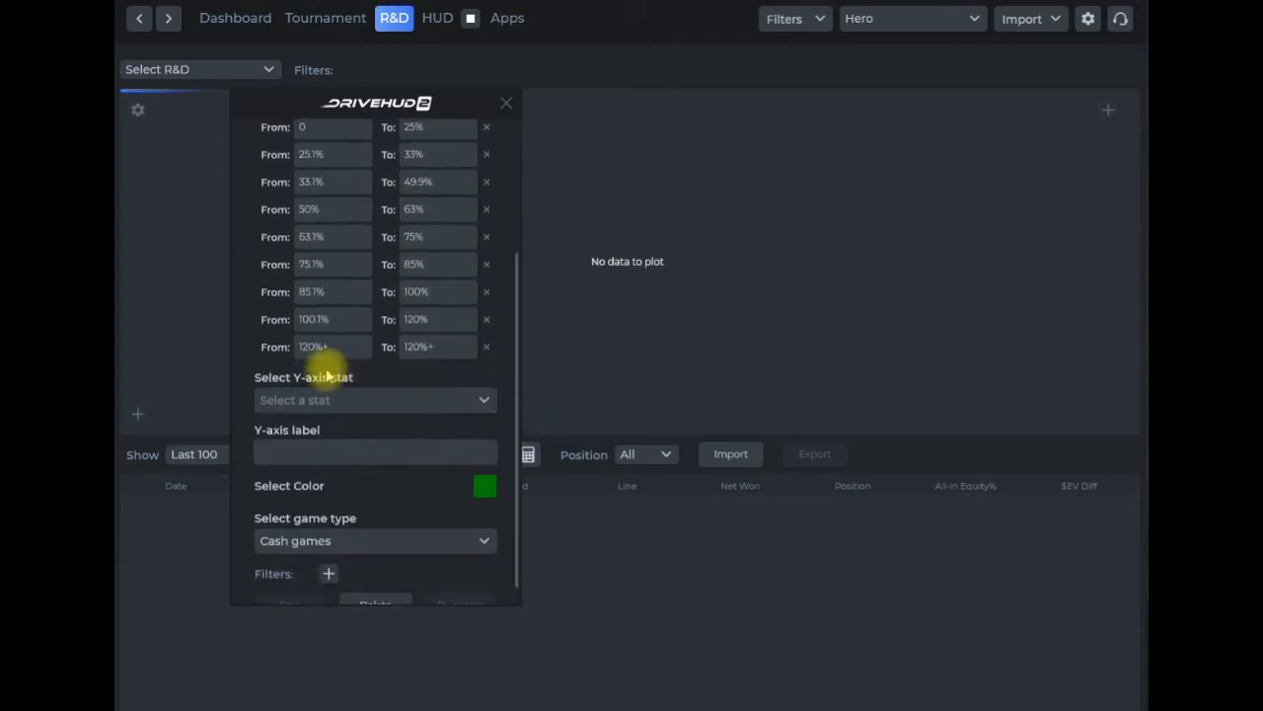
click(474, 400)
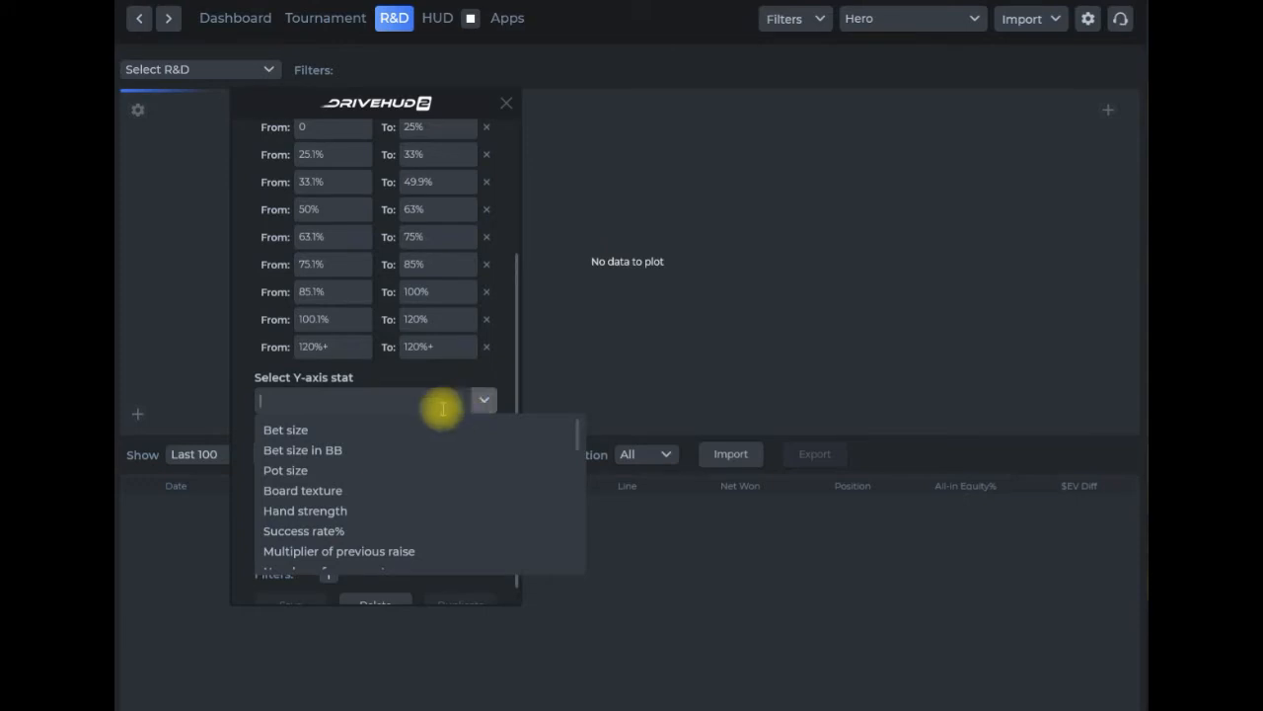
click(303, 531)
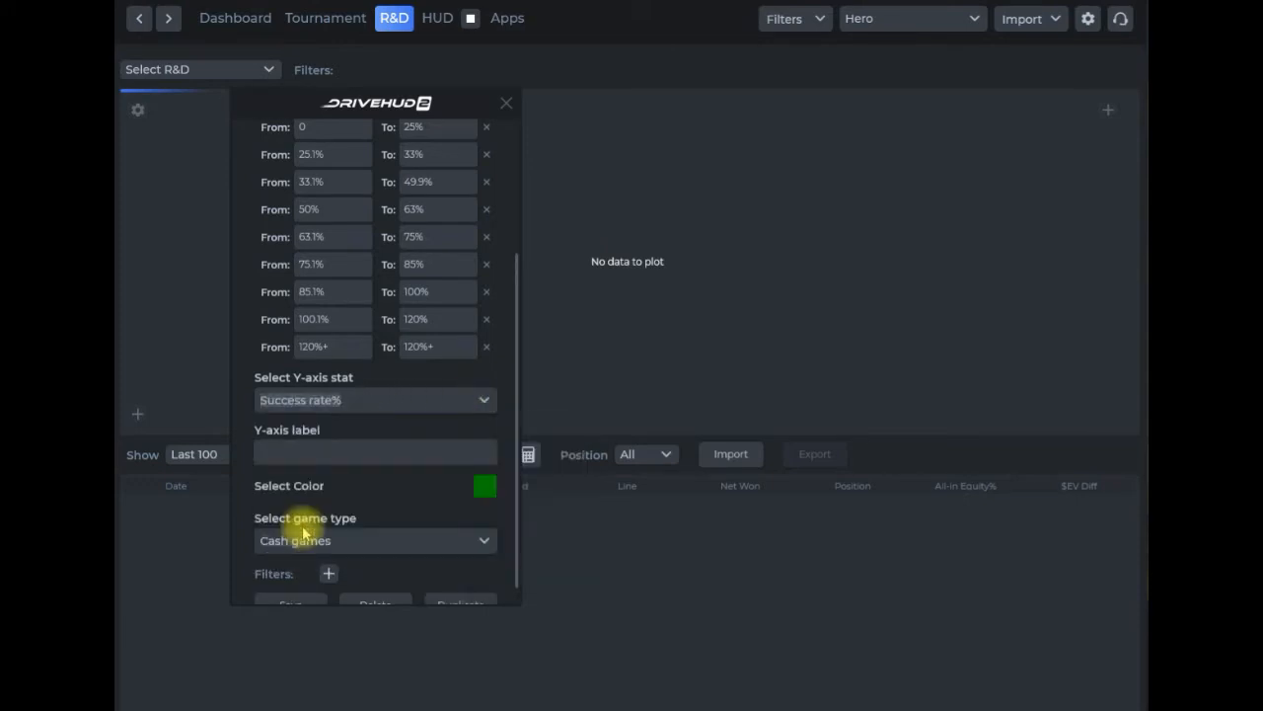
click(285, 449)
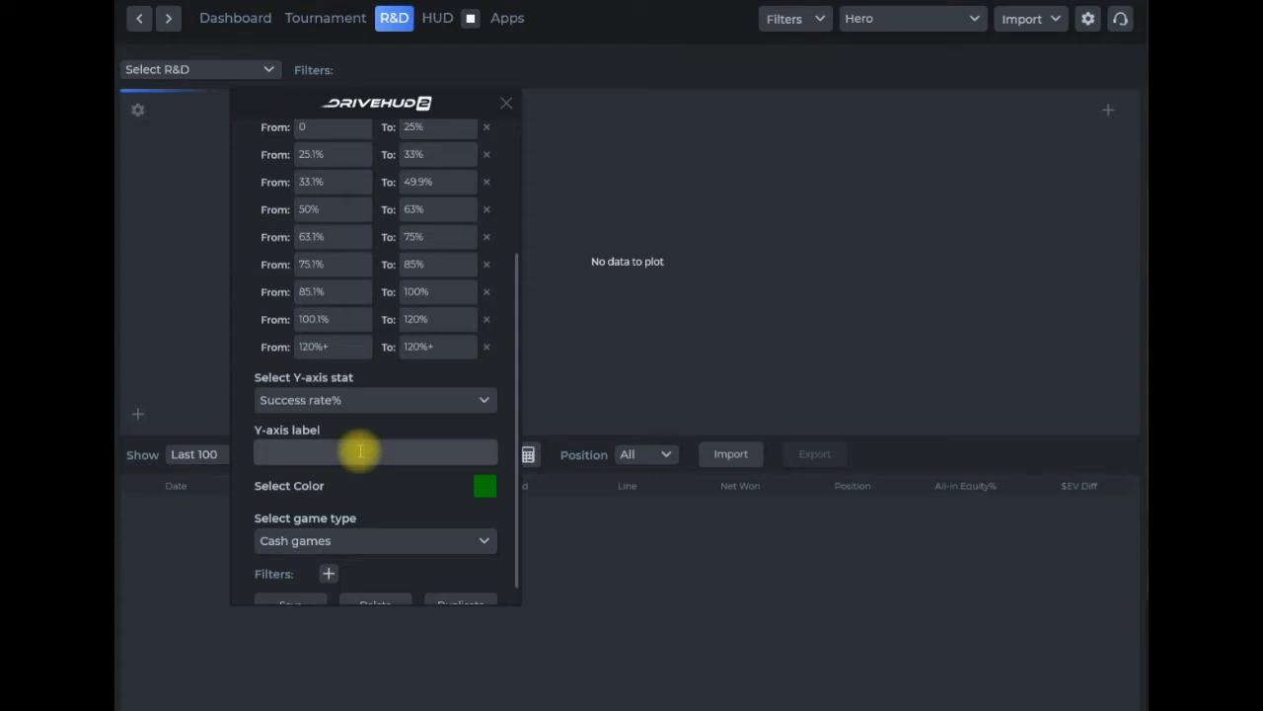
text(Success rate%)
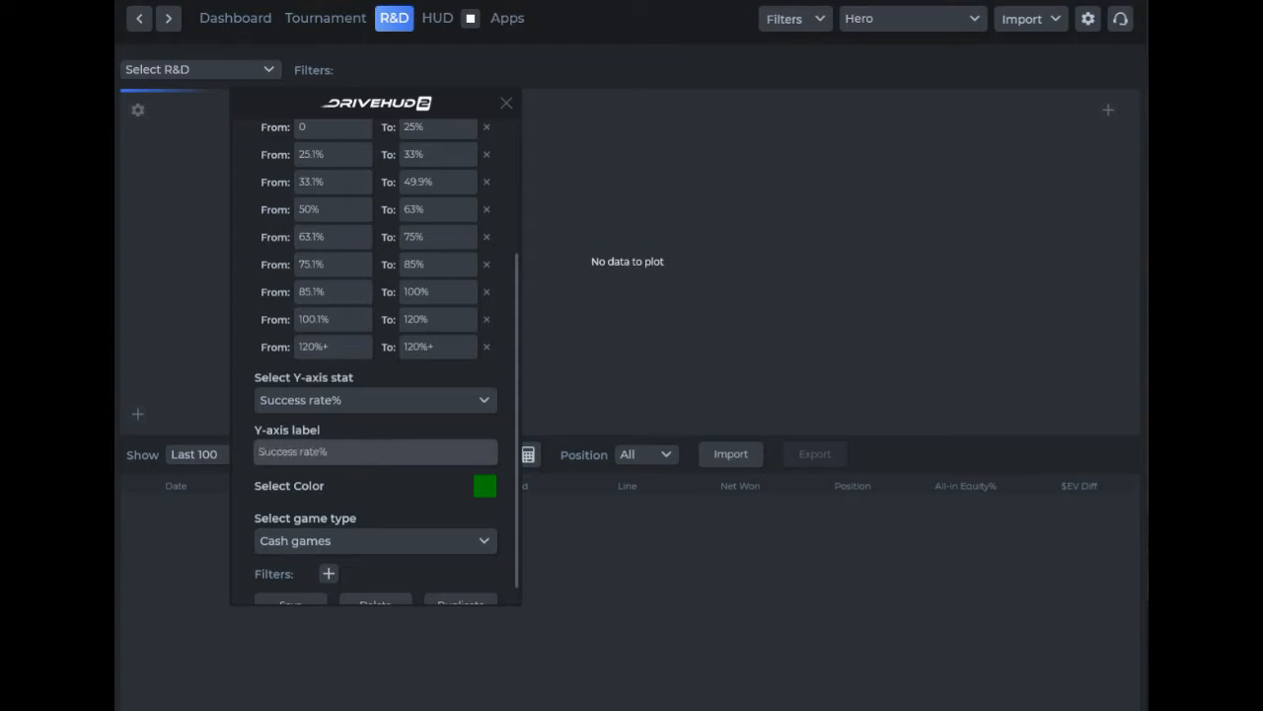
Step: Change the graph color to blue
click(481, 487)
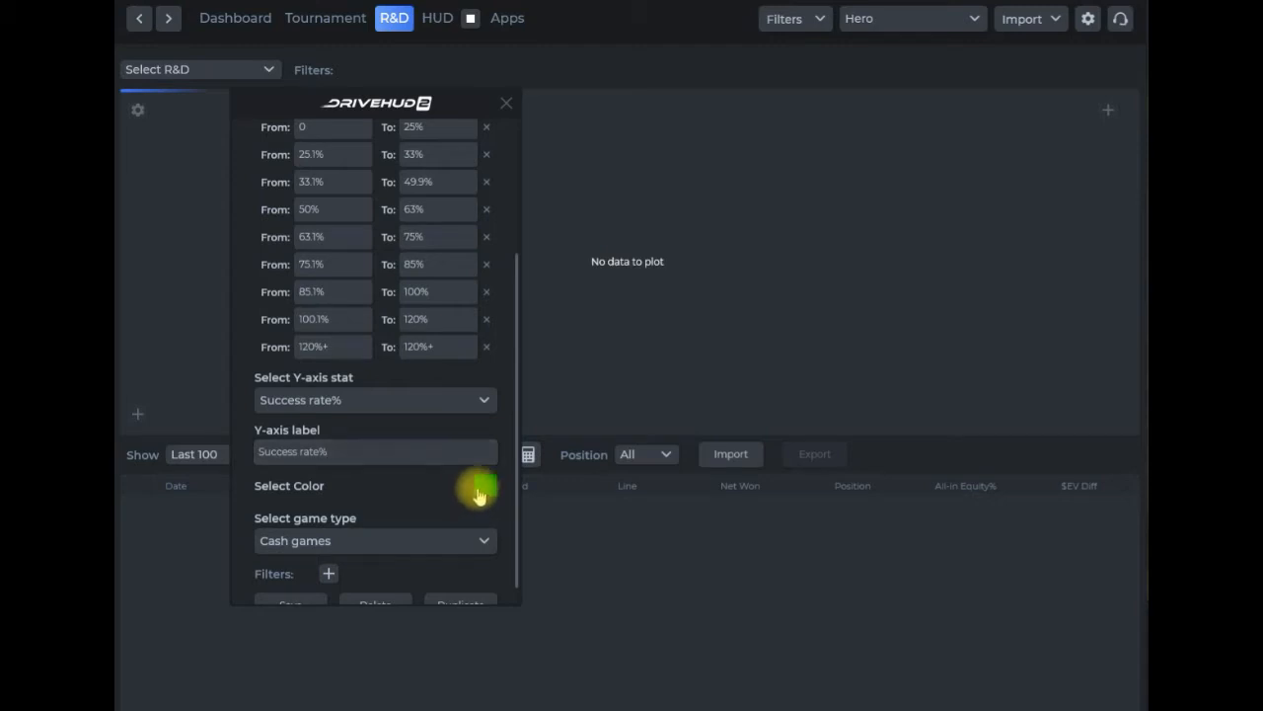
click(538, 554)
Step: Add report filters for 3-Bet = Yes, C-Bet = No and Saw Turn = Yes
scroll(437, 496, down, 1)
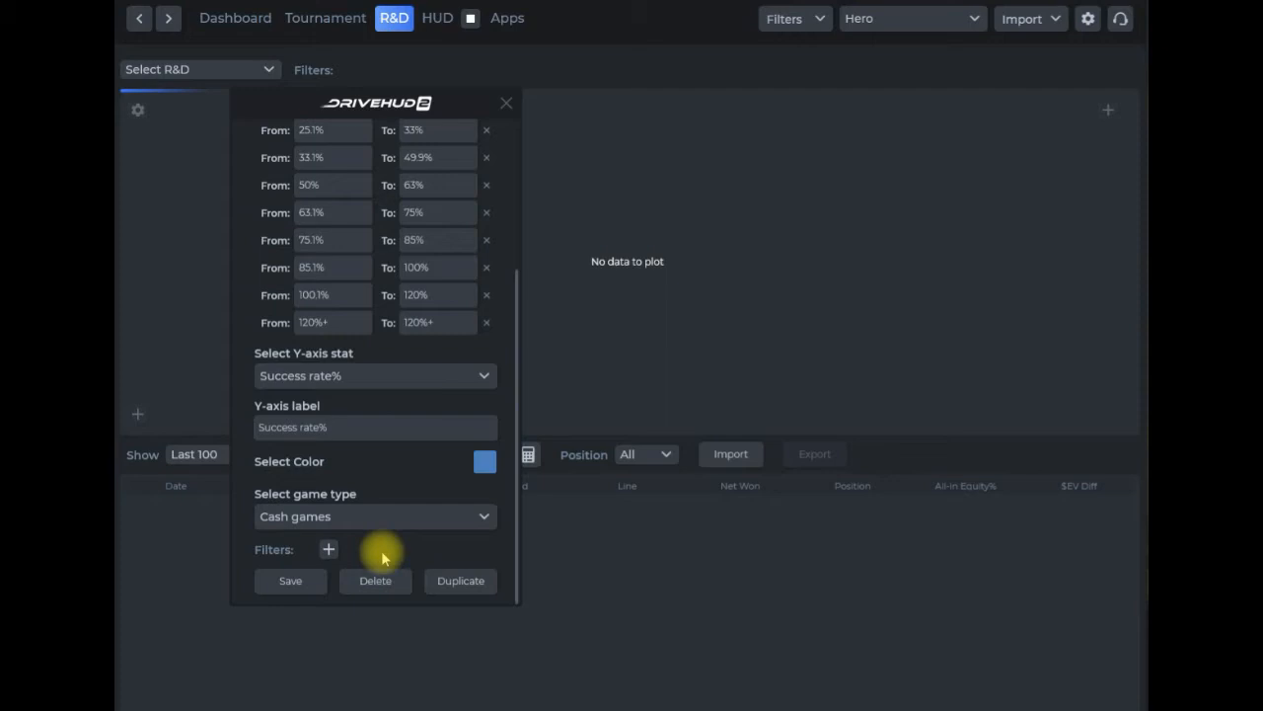
click(331, 549)
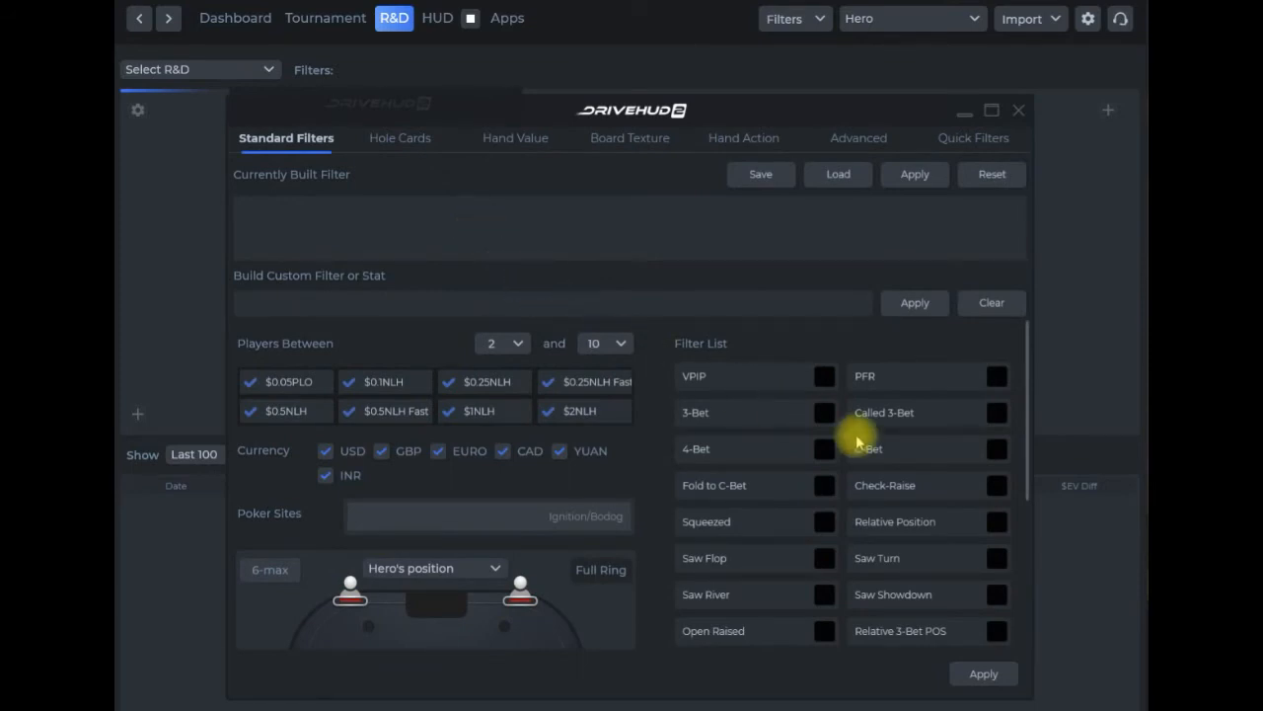
click(825, 415)
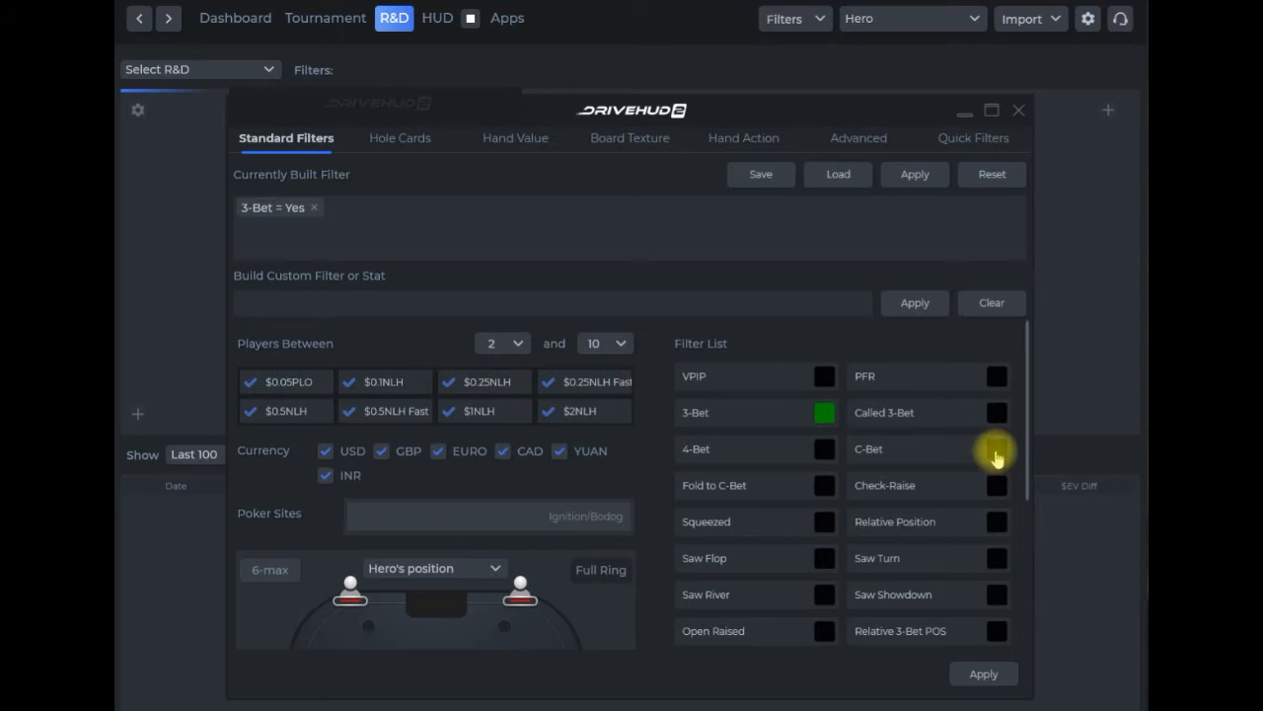
click(997, 452)
click(997, 452)
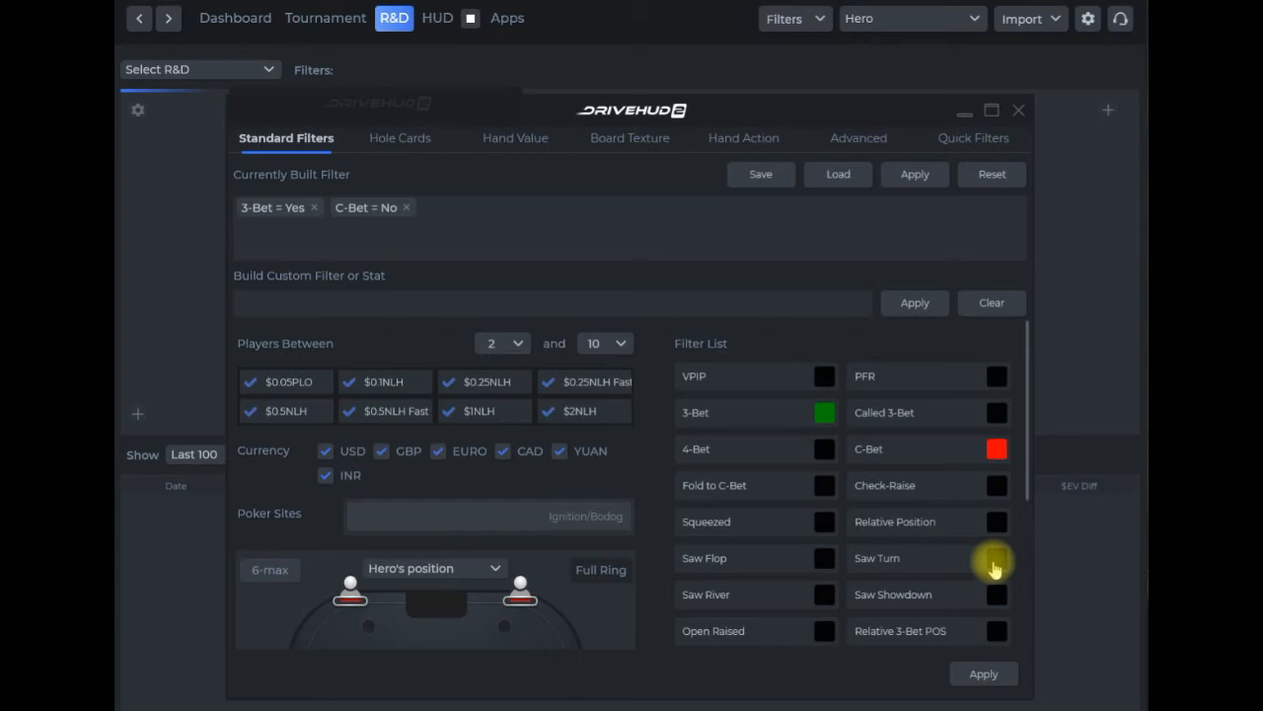
click(995, 560)
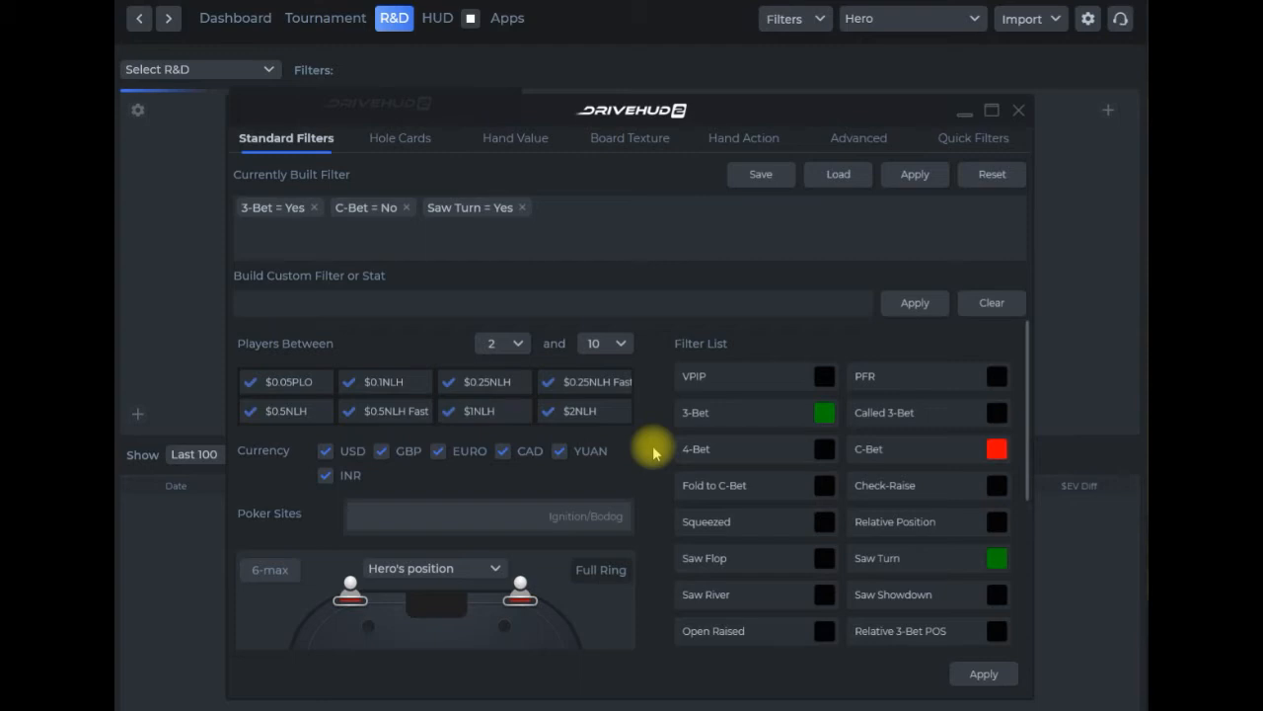
Step: Add the Delayed C-Bet = Yes quick filter to the report's filters and save the report
click(742, 143)
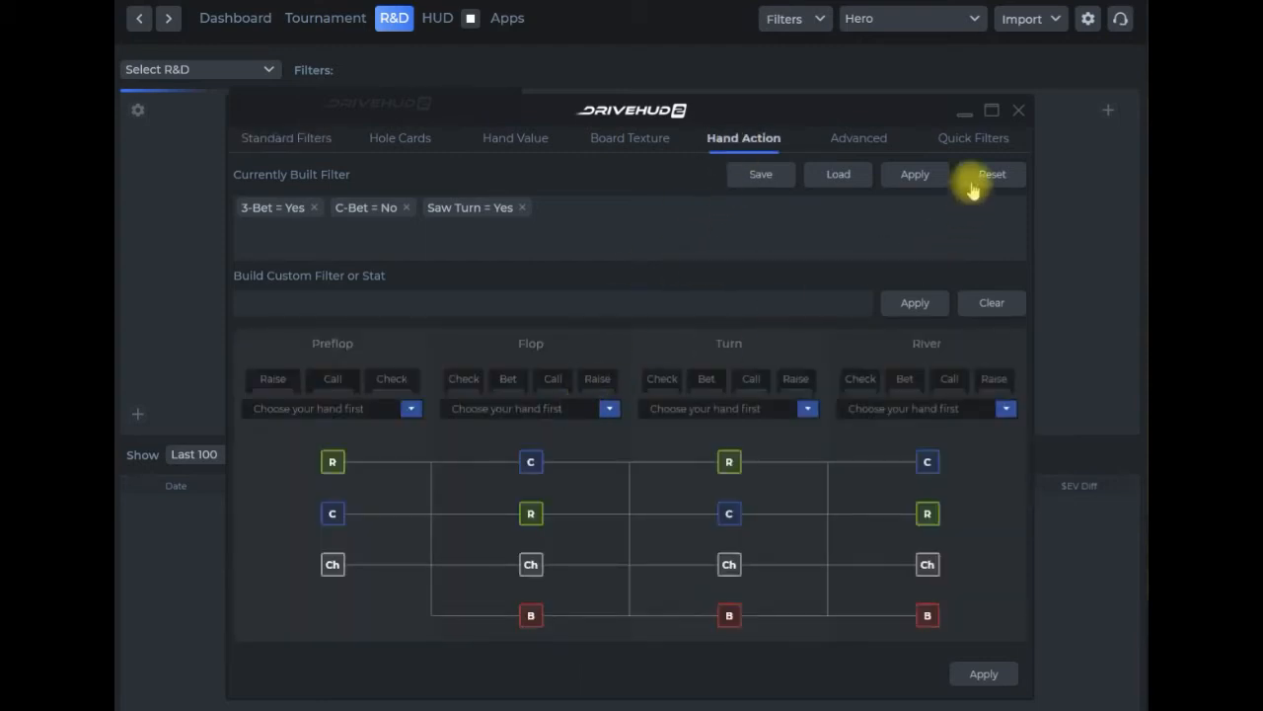
click(967, 143)
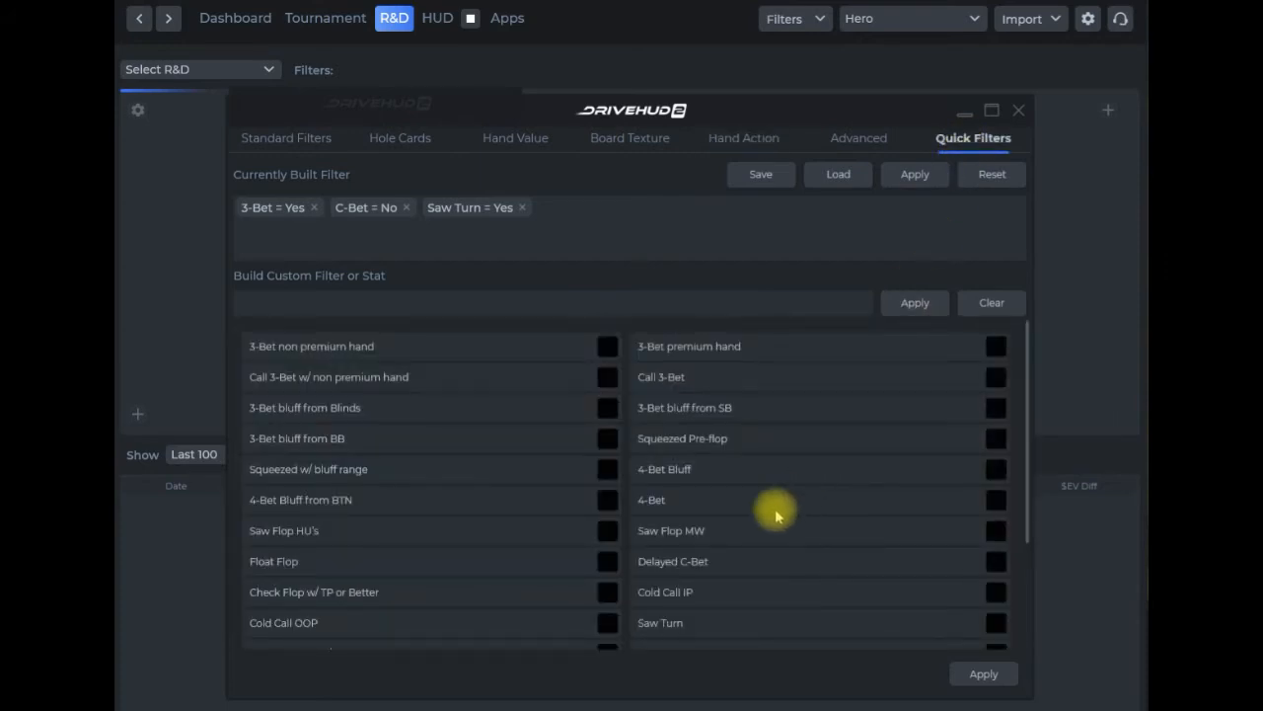
click(997, 563)
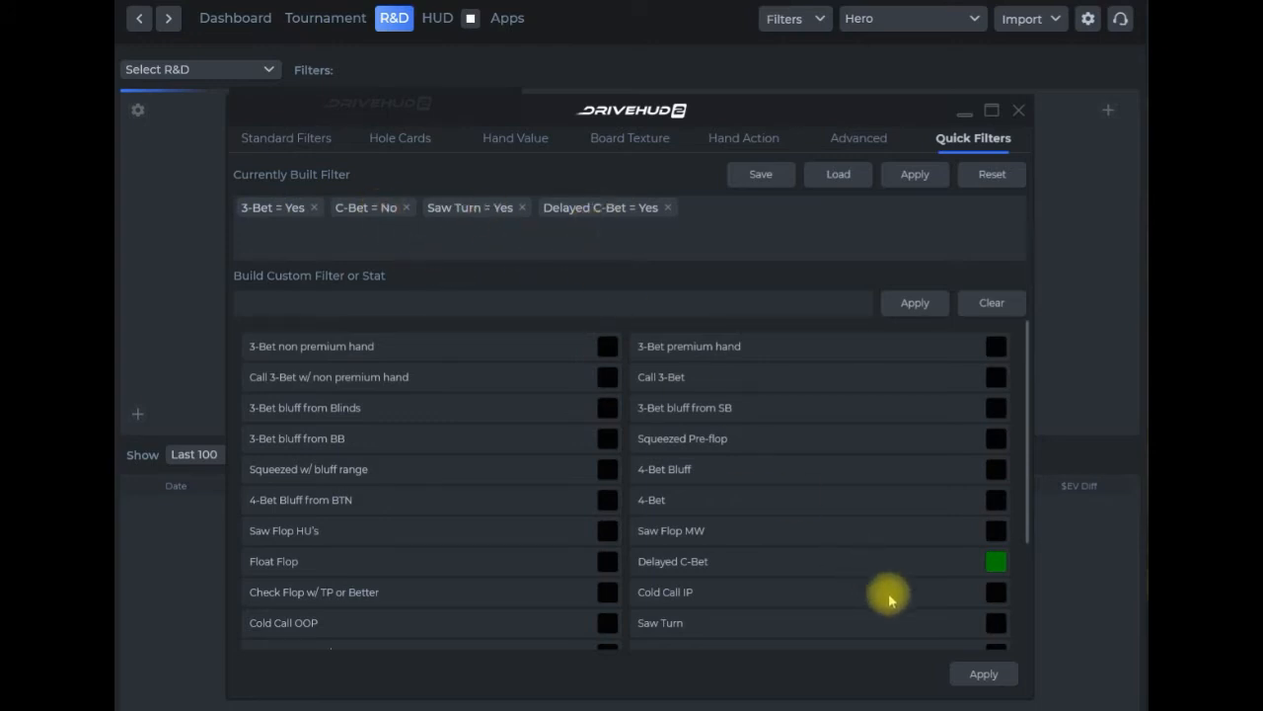
click(977, 679)
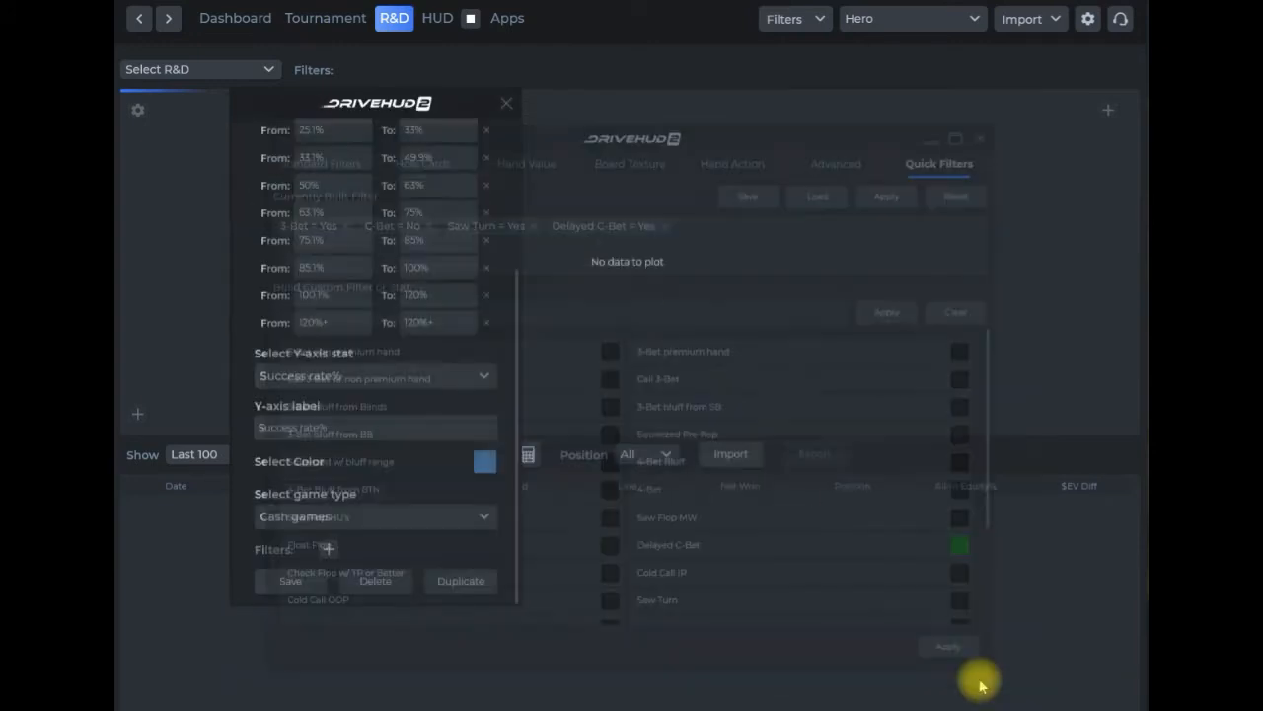
scroll(501, 474, down, 1)
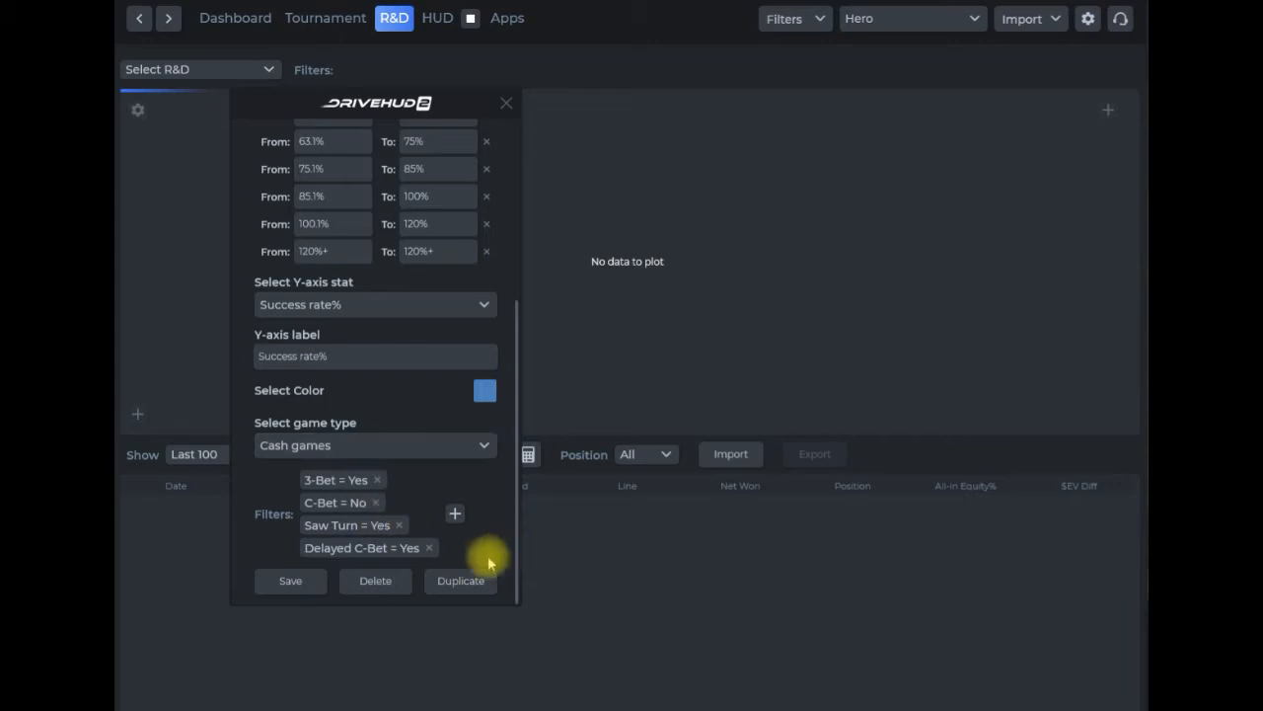
click(291, 580)
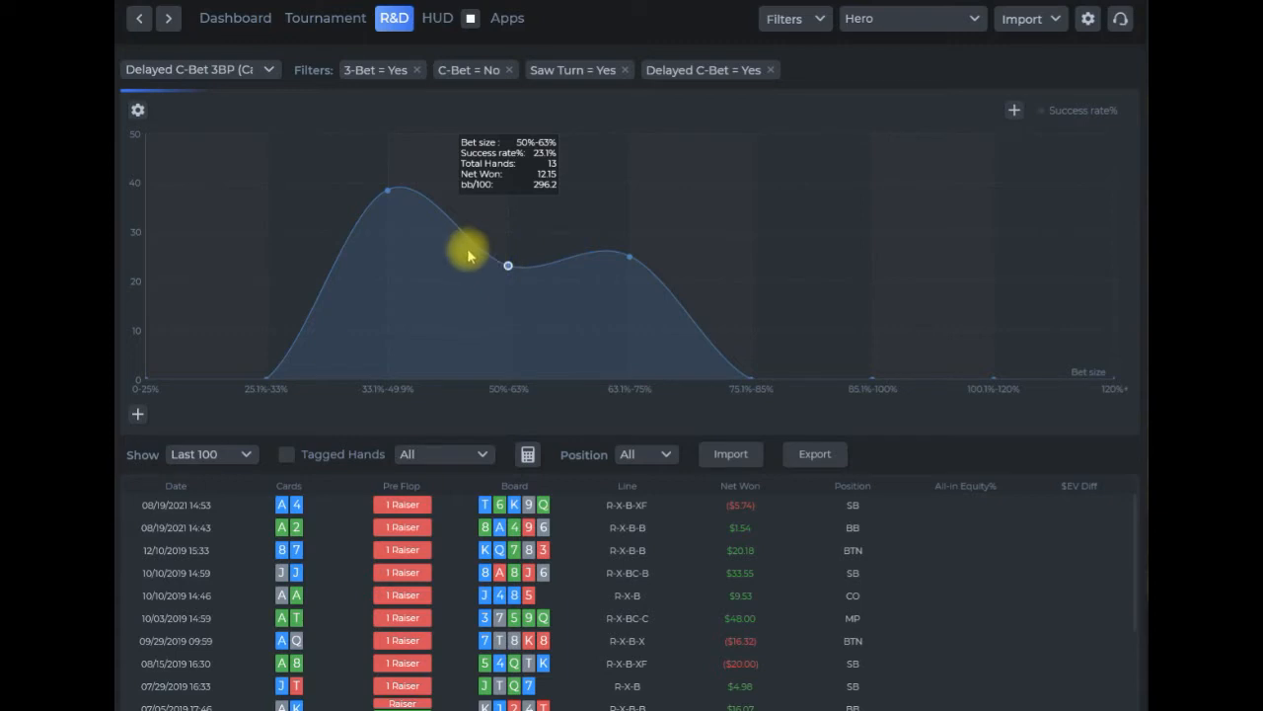
Step: Inspect the graph's 33.1%-49.9% bet size point, browse the hand list and view the available actions for the 10/03/2019 hand
mouse_move(402, 205)
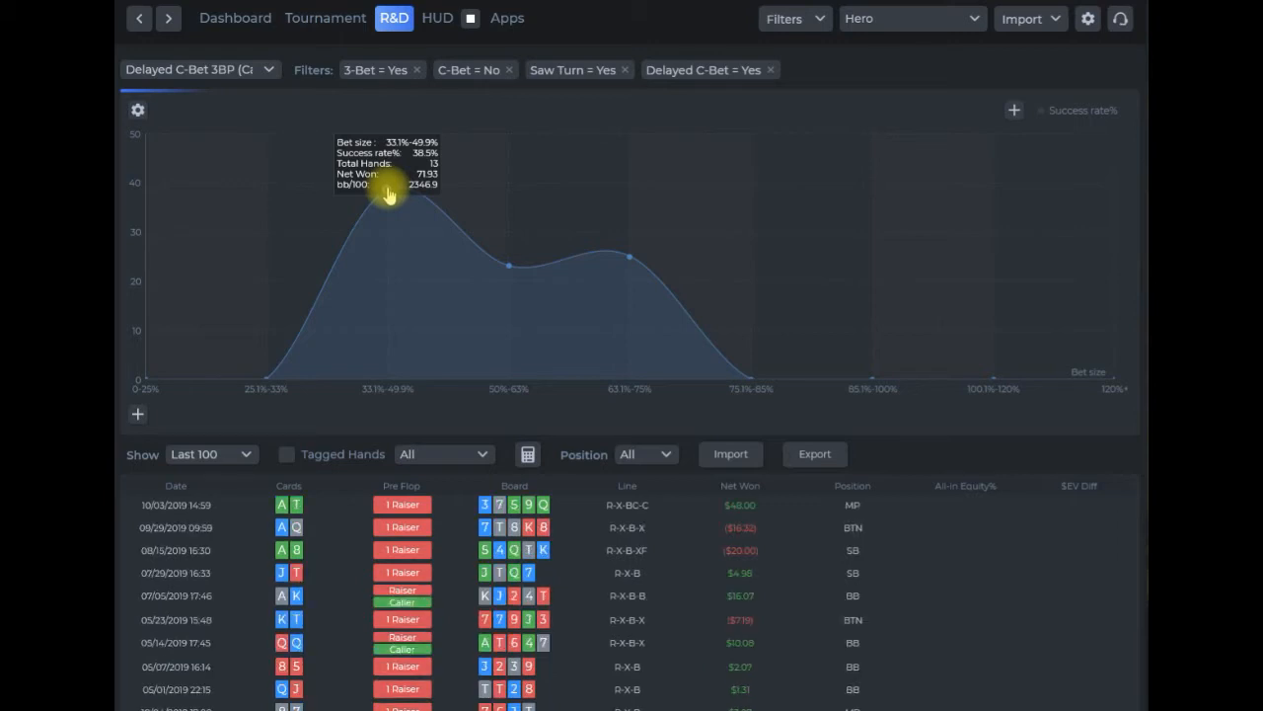
scroll(425, 494, down, 1)
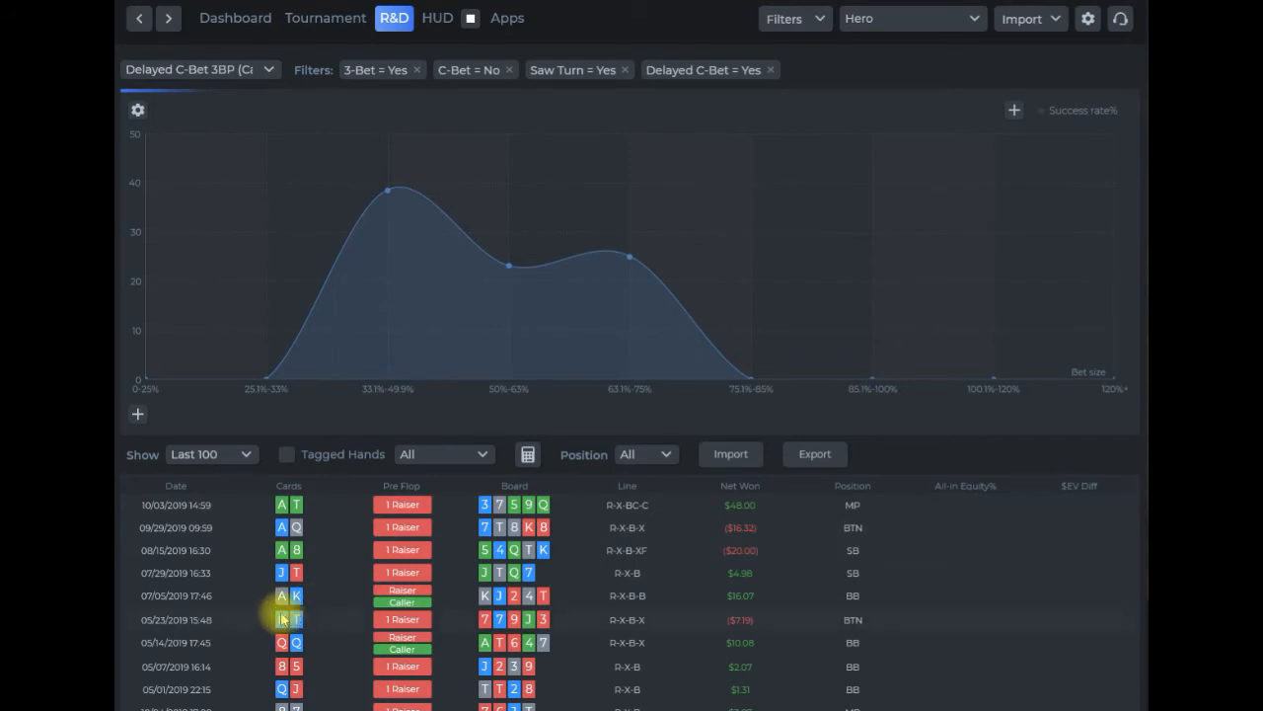
right_click(197, 507)
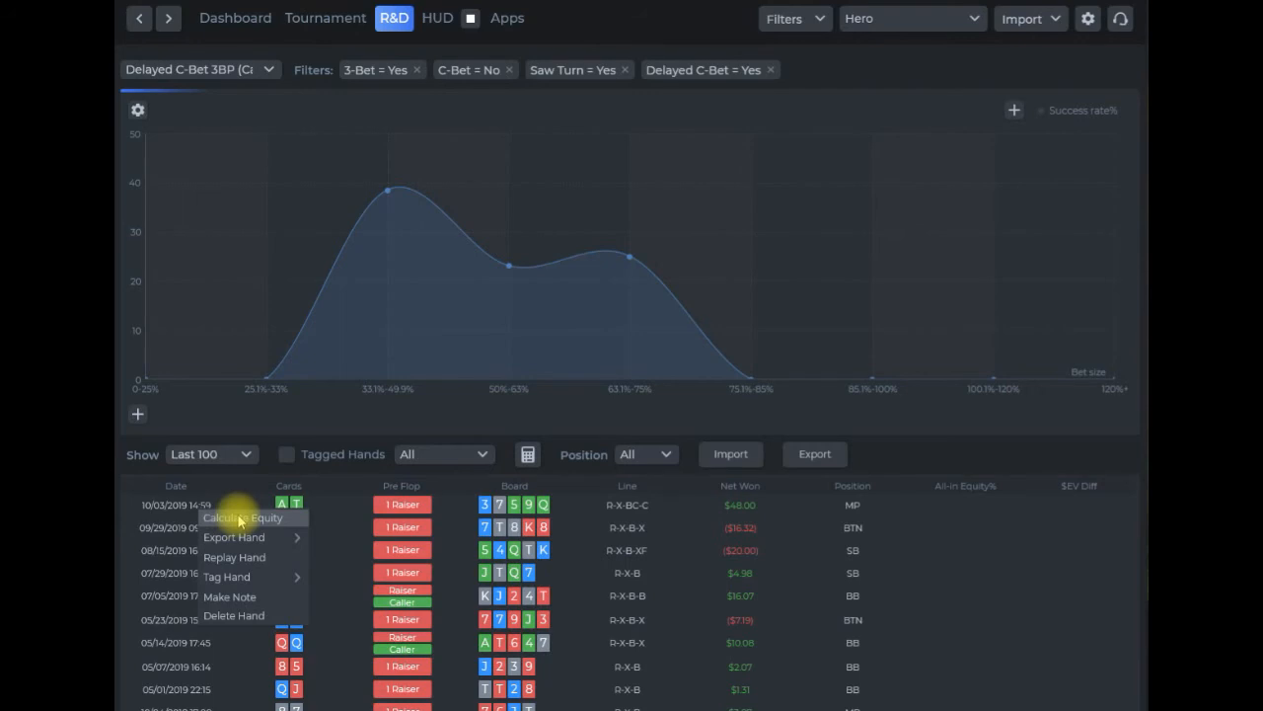
click(1033, 650)
Step: Try filtering the hand list by the IP position and another position option, and restore the position filter to All
click(671, 460)
click(647, 504)
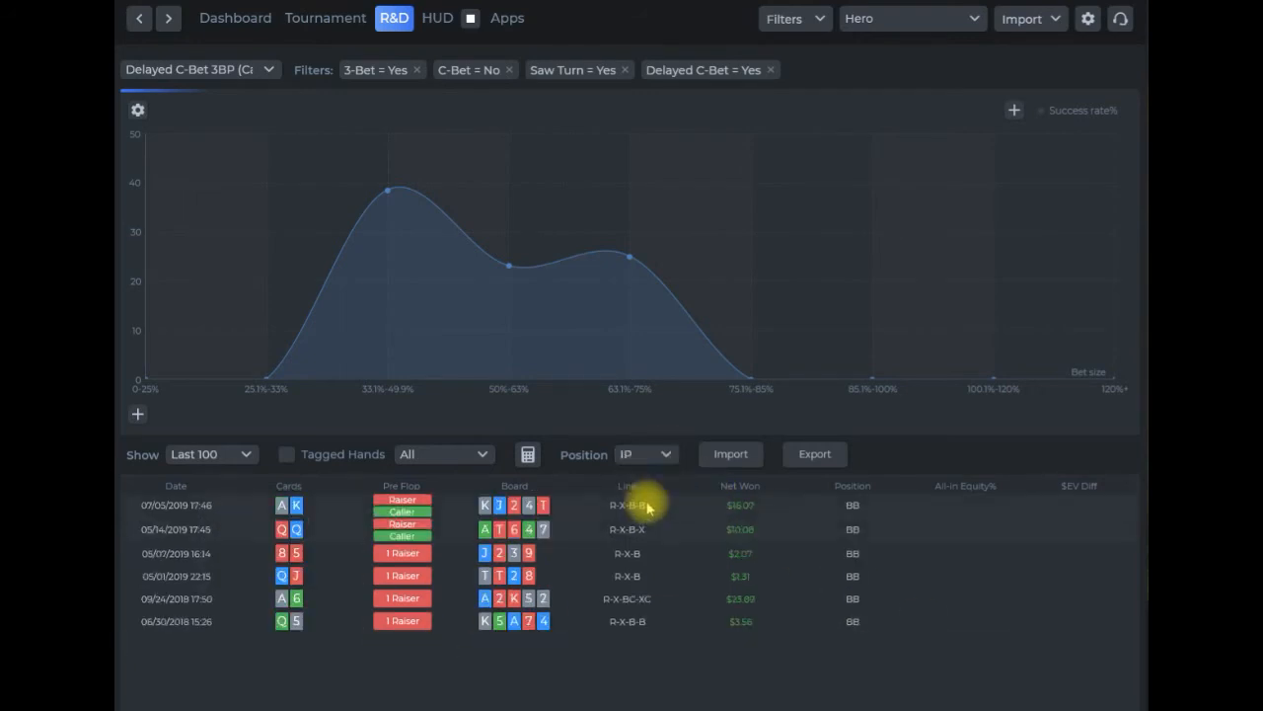
click(653, 454)
click(649, 522)
click(666, 453)
click(645, 482)
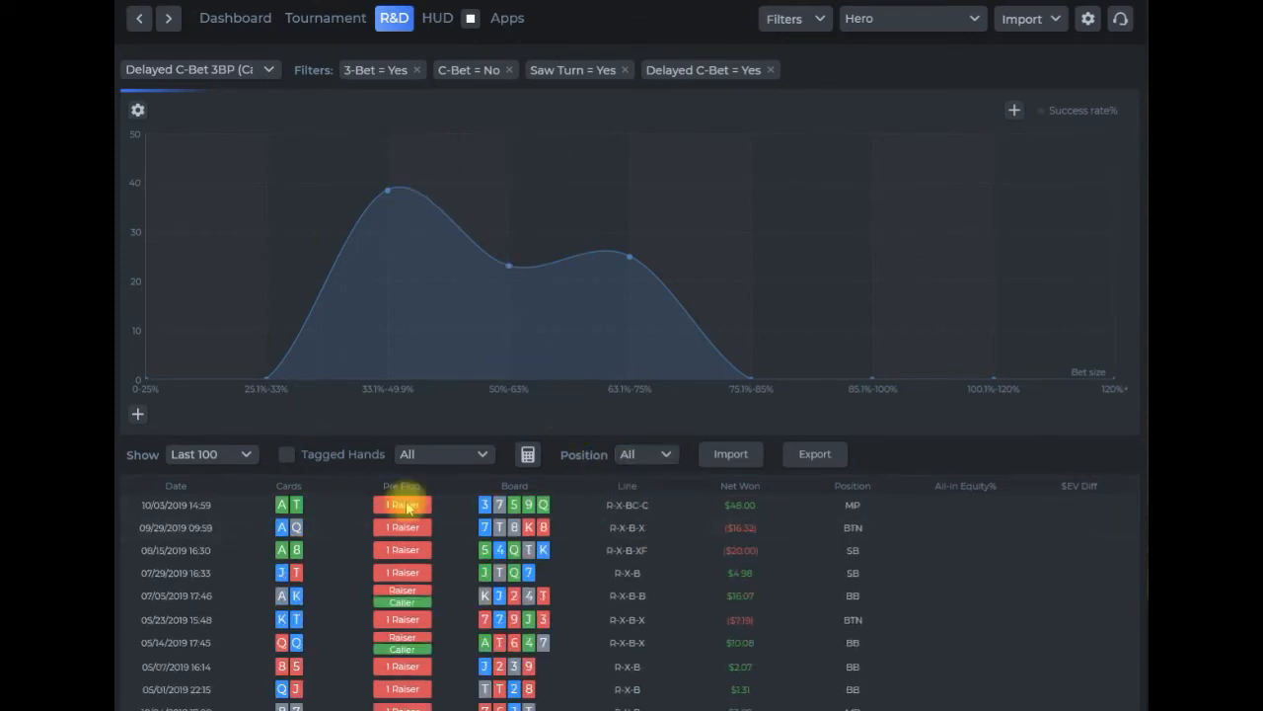
mouse_move(523, 272)
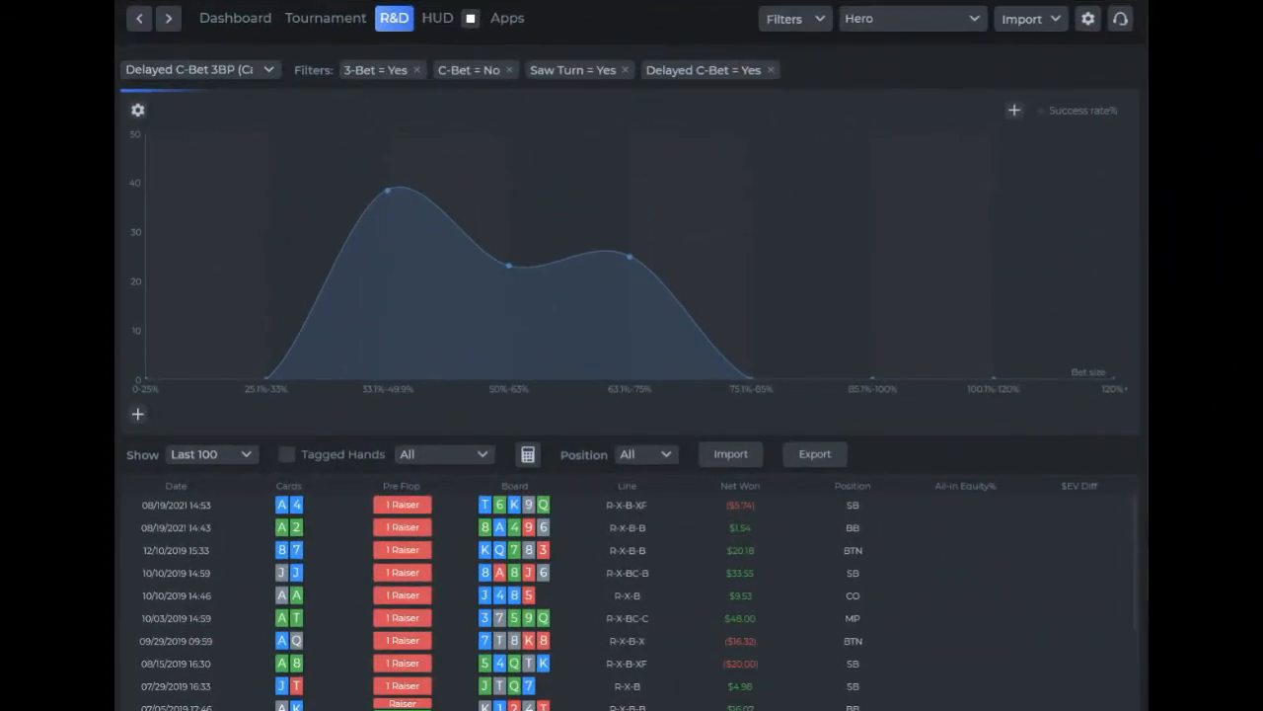
Step: Add the Net Won stat to the graph with the axis label "Net Won" and save it
click(1014, 113)
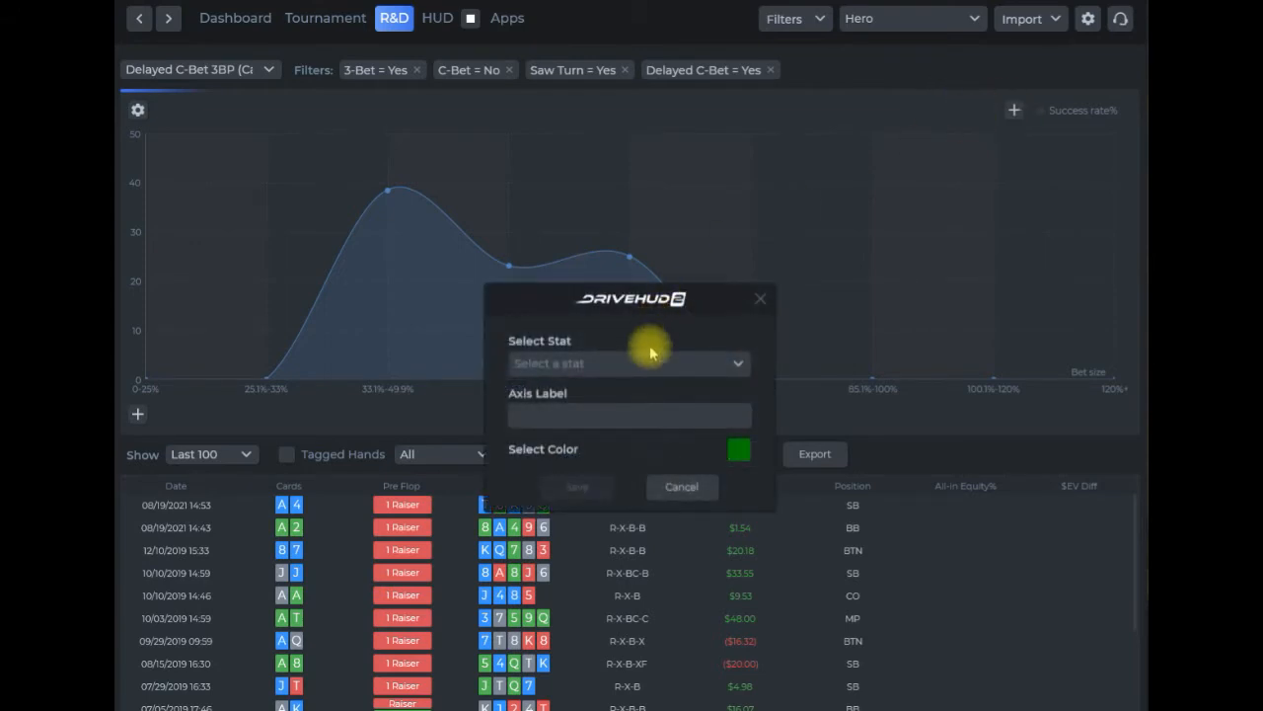
click(740, 365)
click(740, 366)
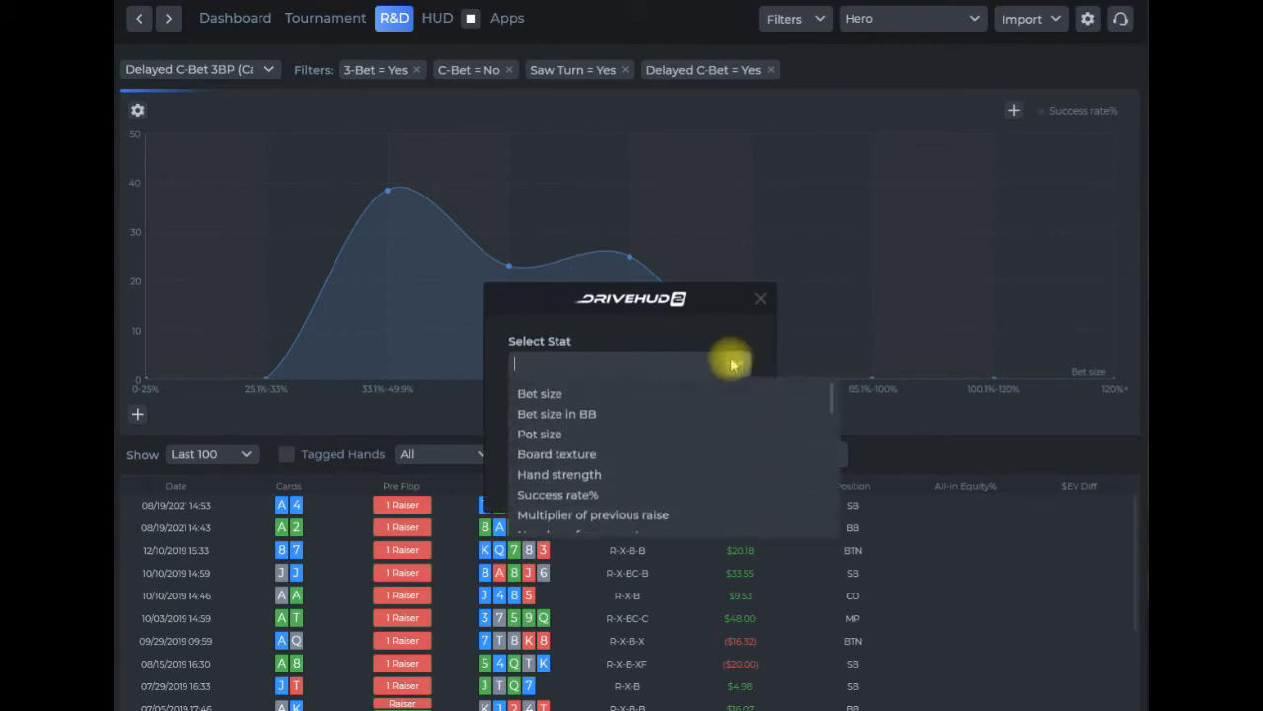
click(620, 362)
click(740, 363)
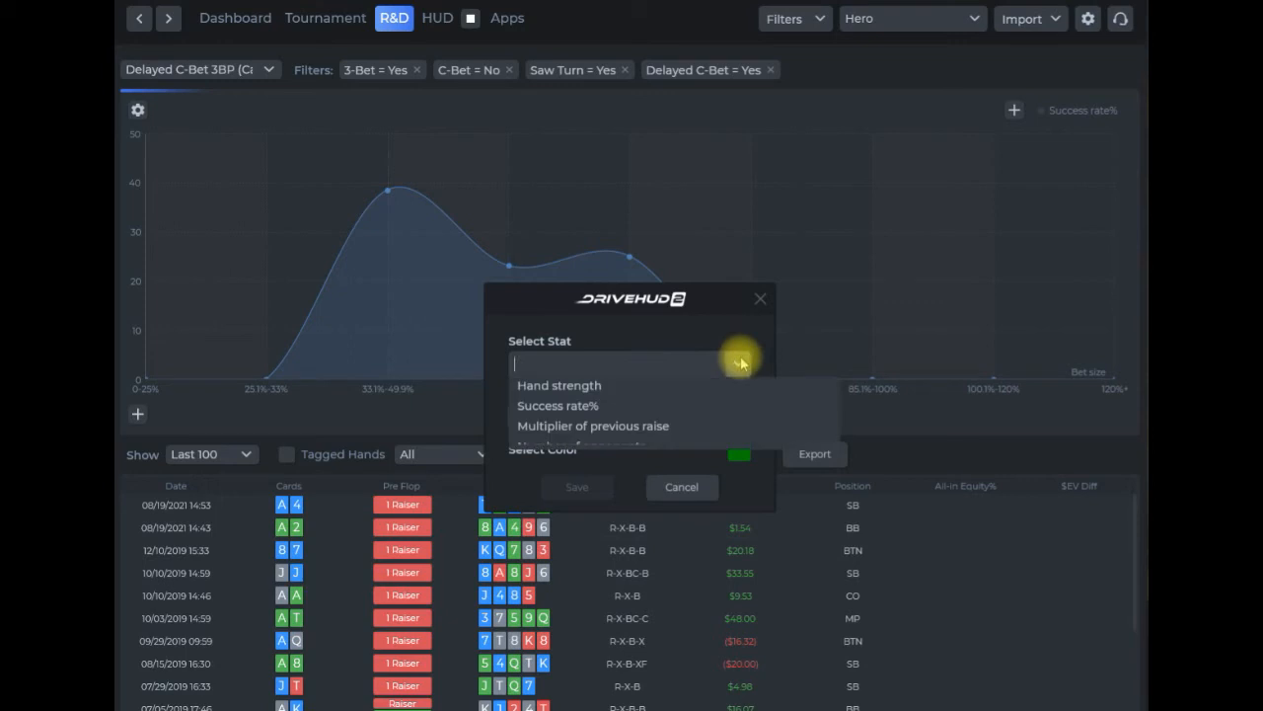
text(net)
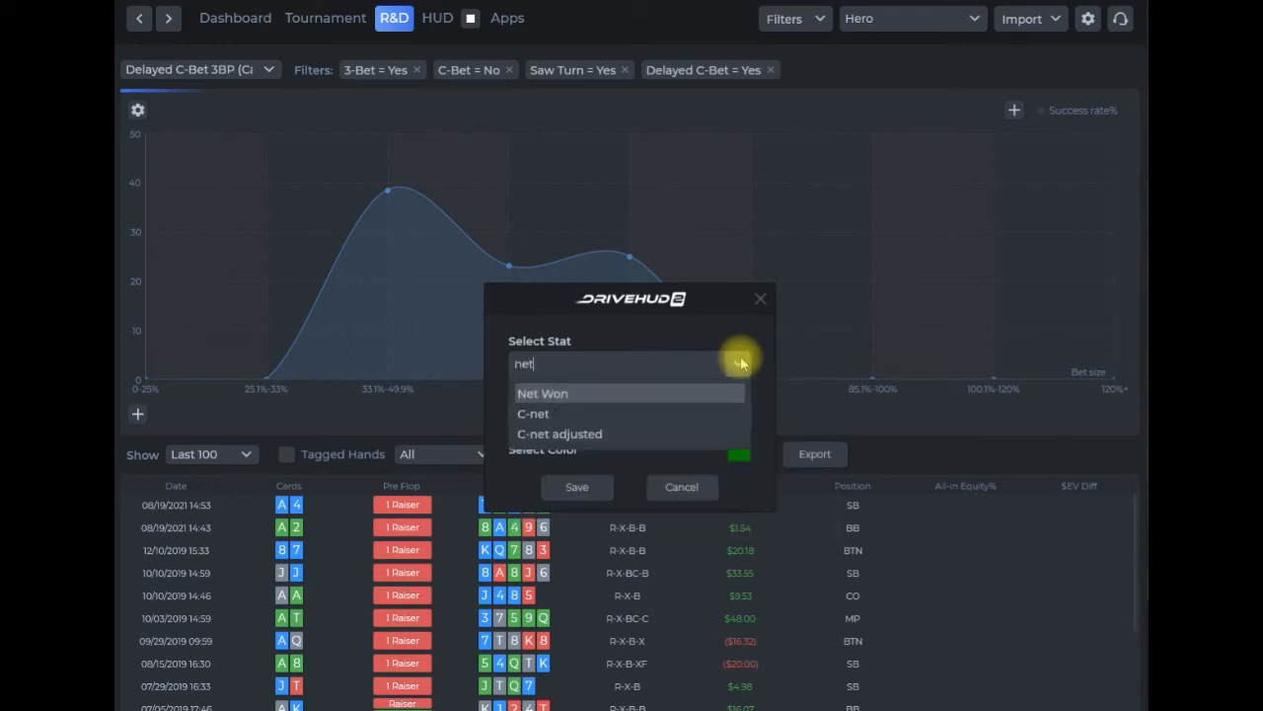
click(588, 393)
click(572, 413)
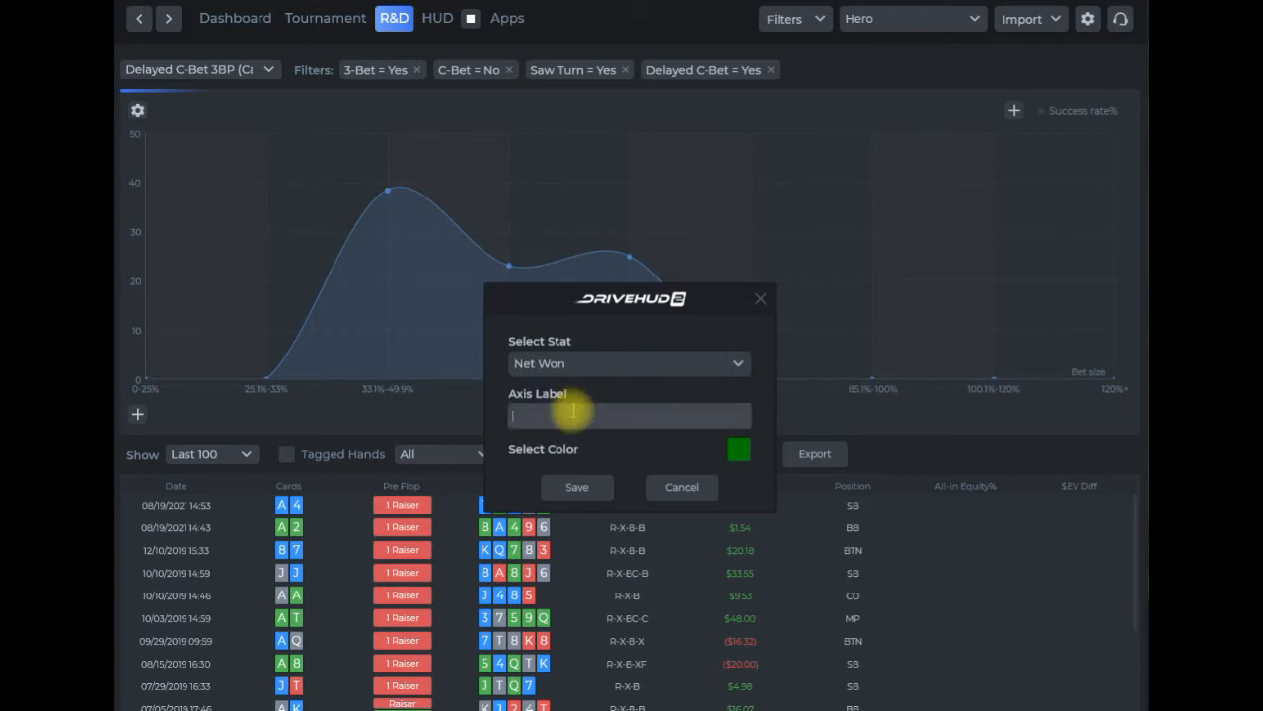
text(Net Won)
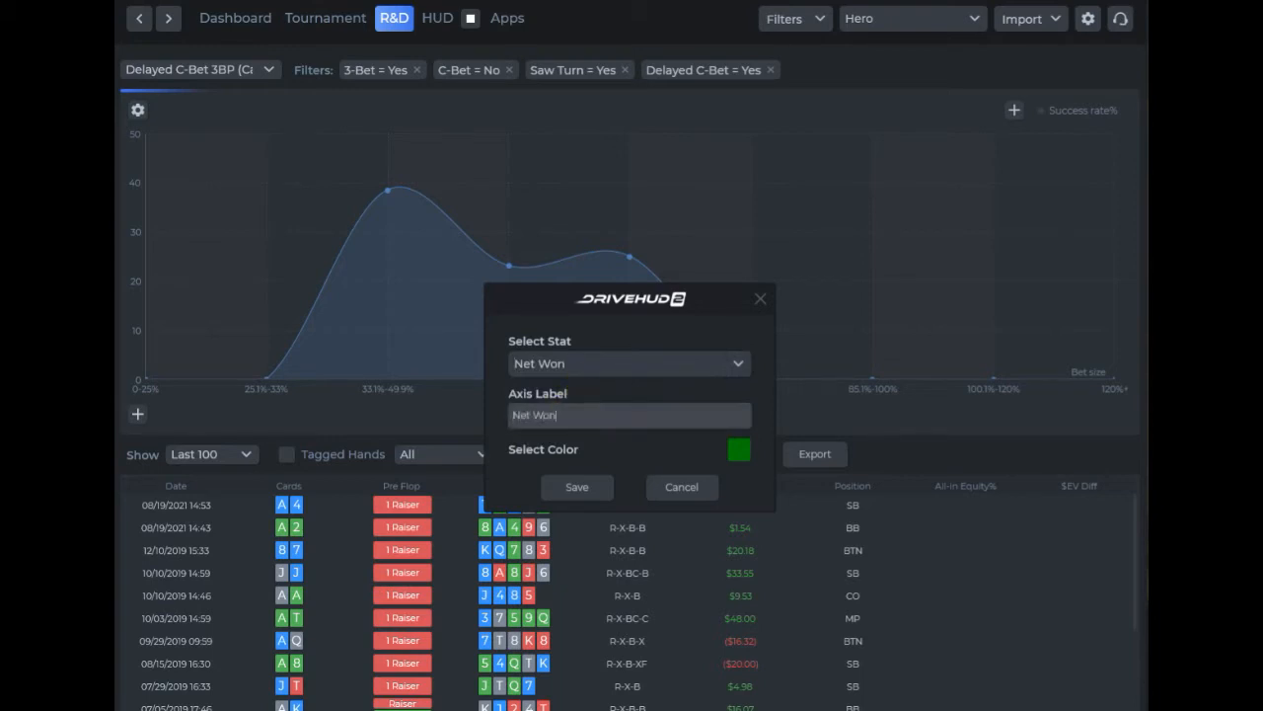
click(583, 494)
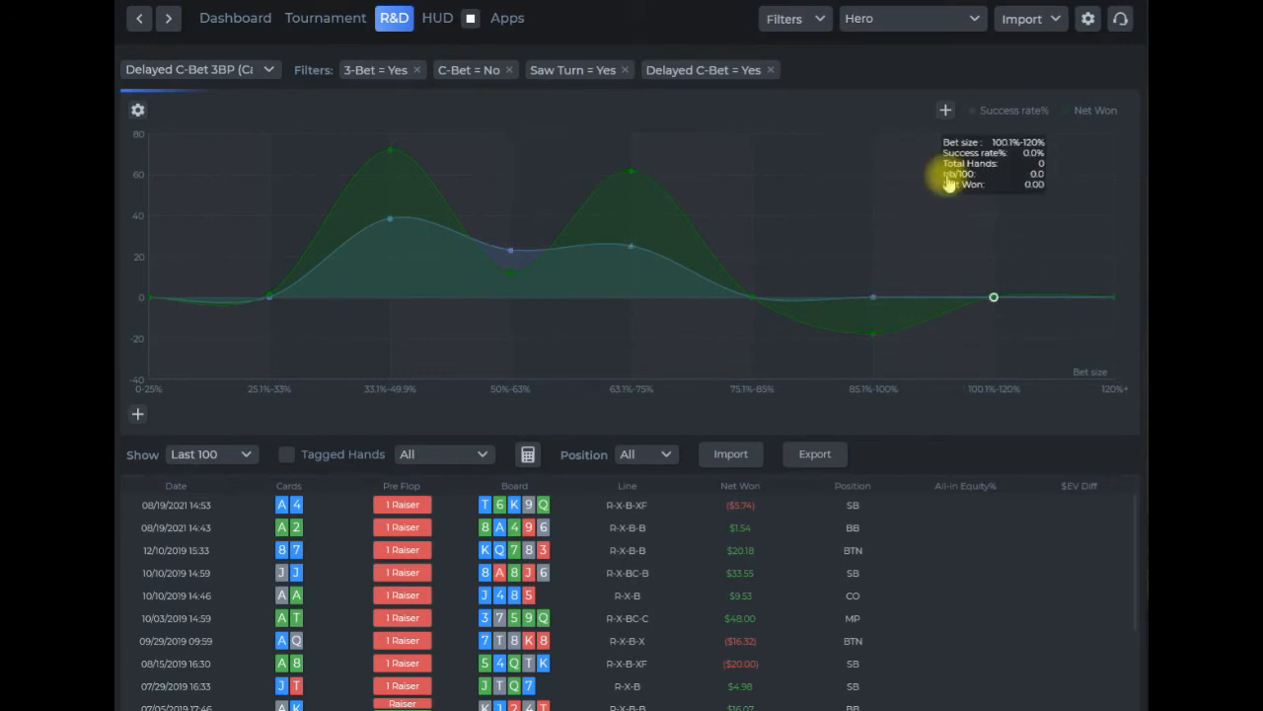
Step: Review the edit settings of the Success rate% series and the available actions for the Net Won series
right_click(1019, 117)
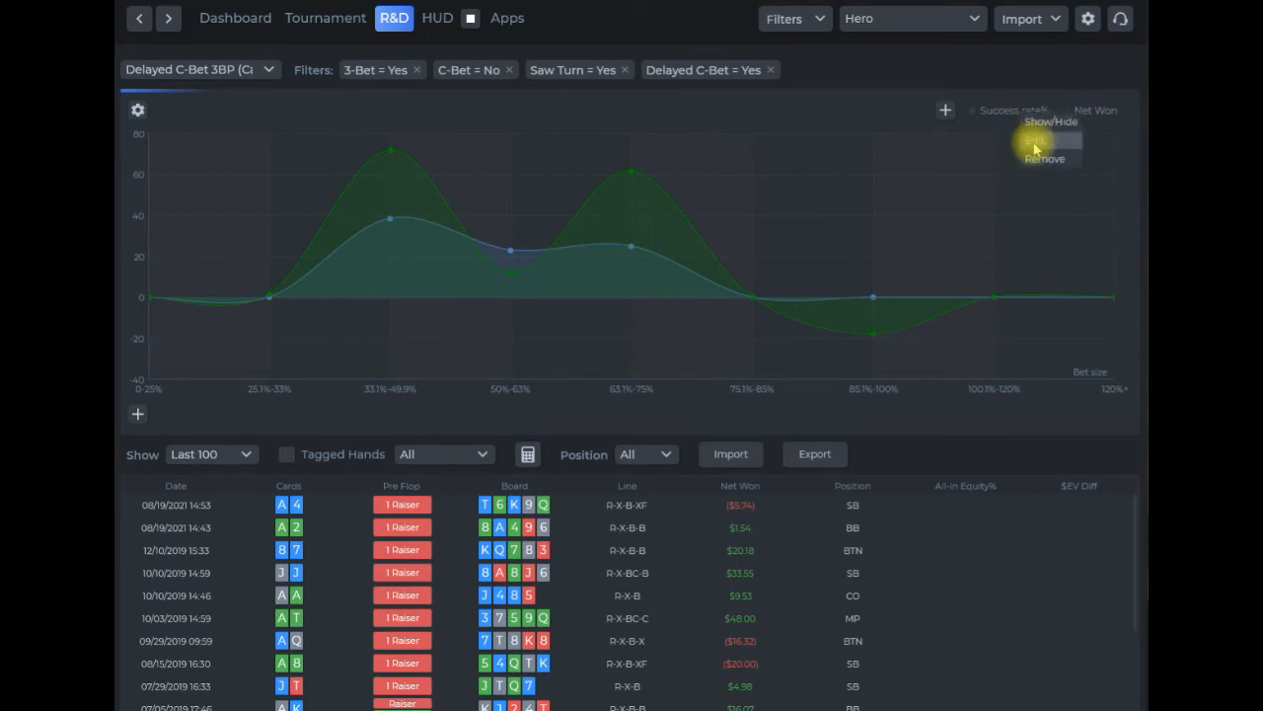
click(1034, 145)
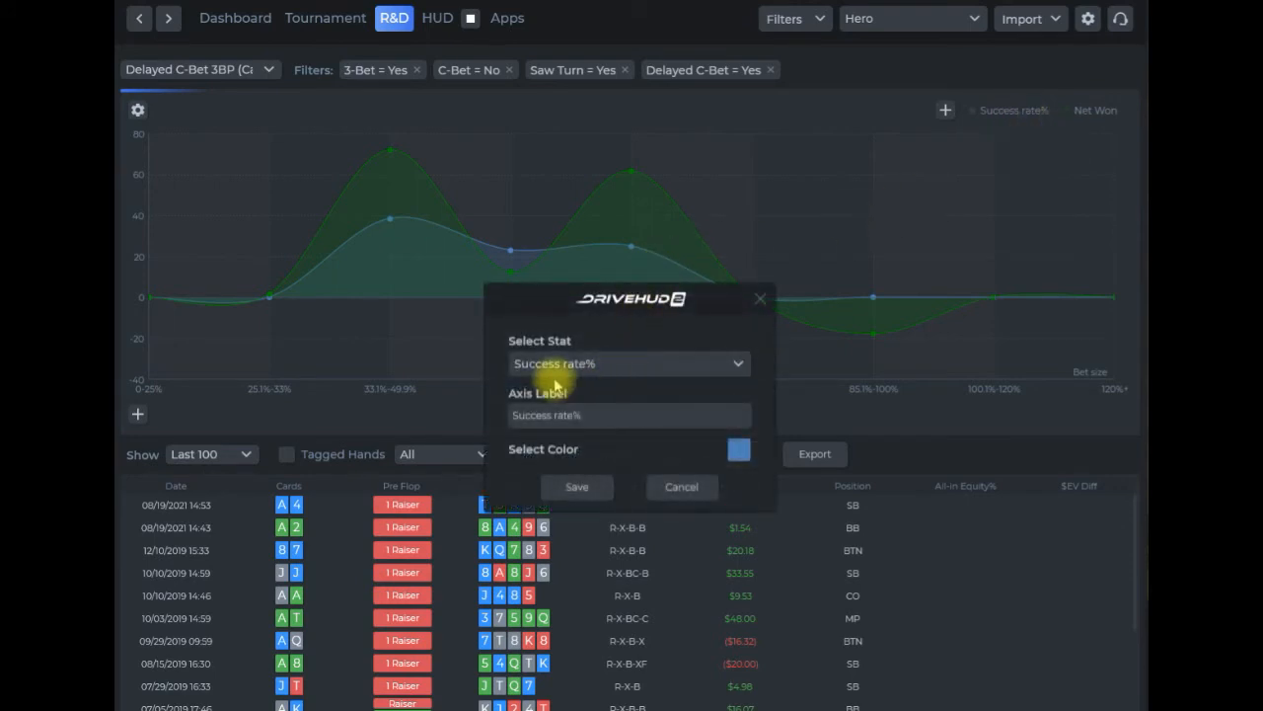
click(761, 298)
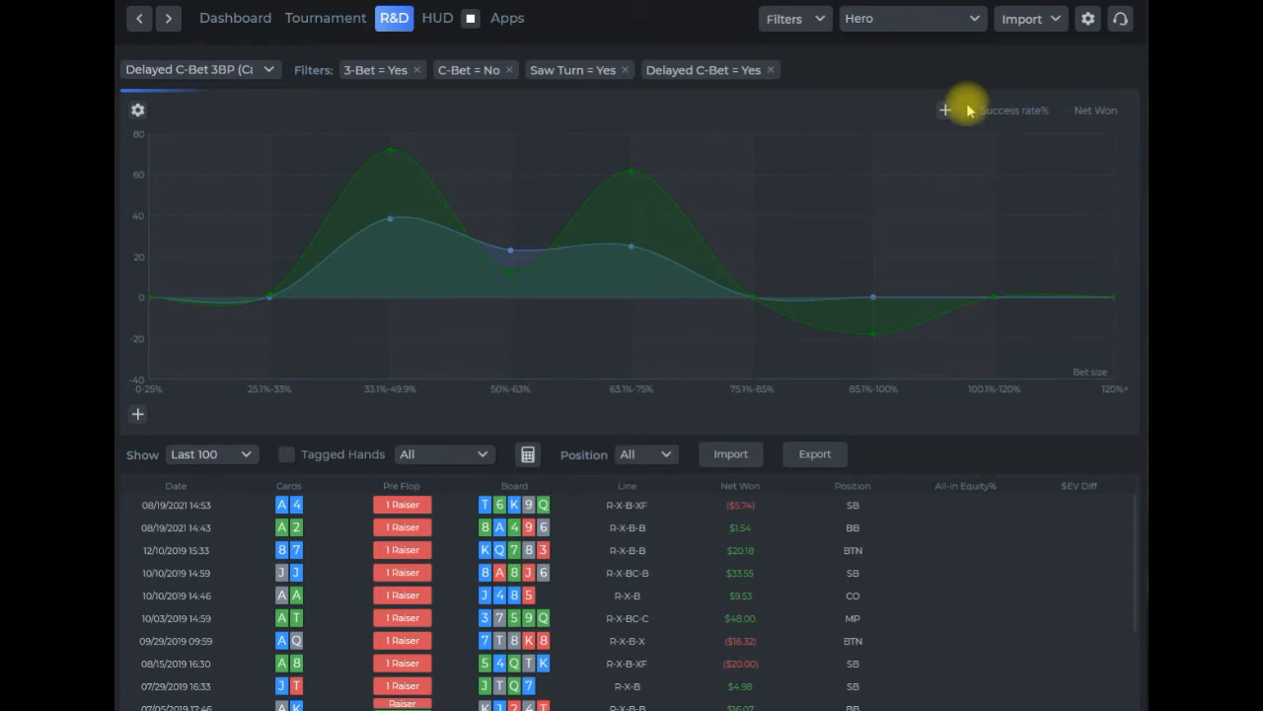
click(1098, 116)
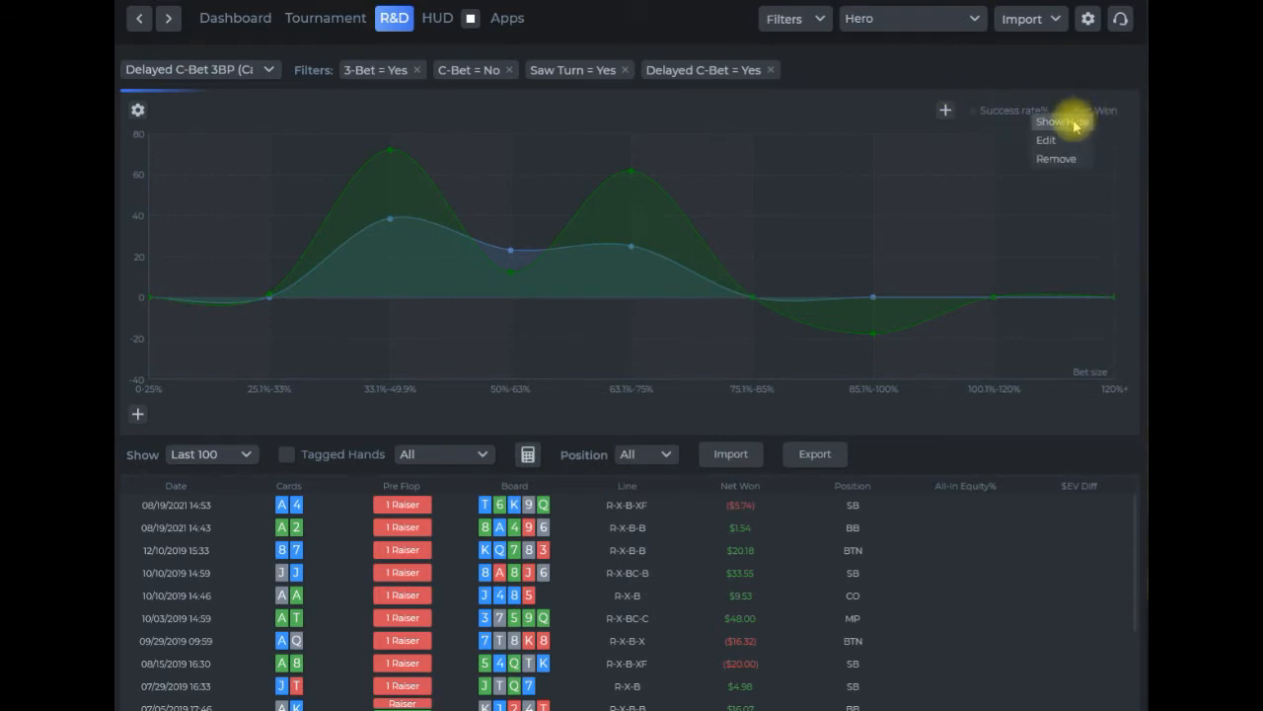
click(1043, 97)
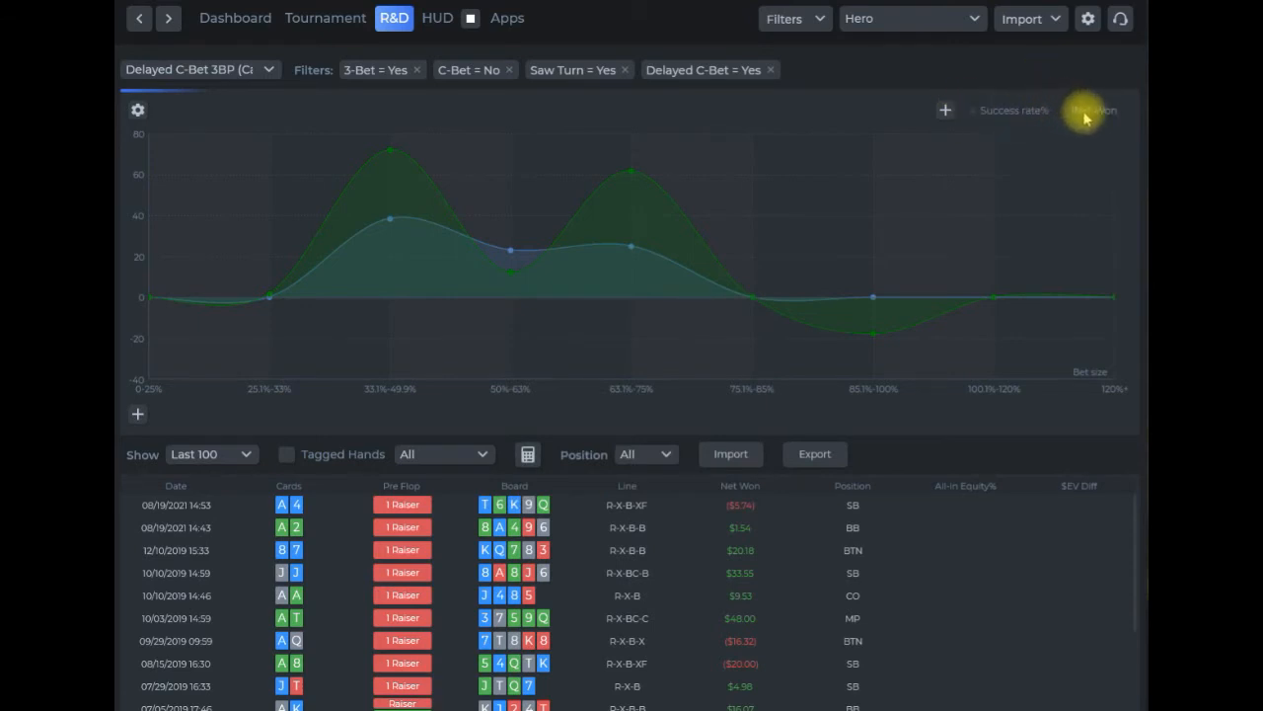
click(1083, 119)
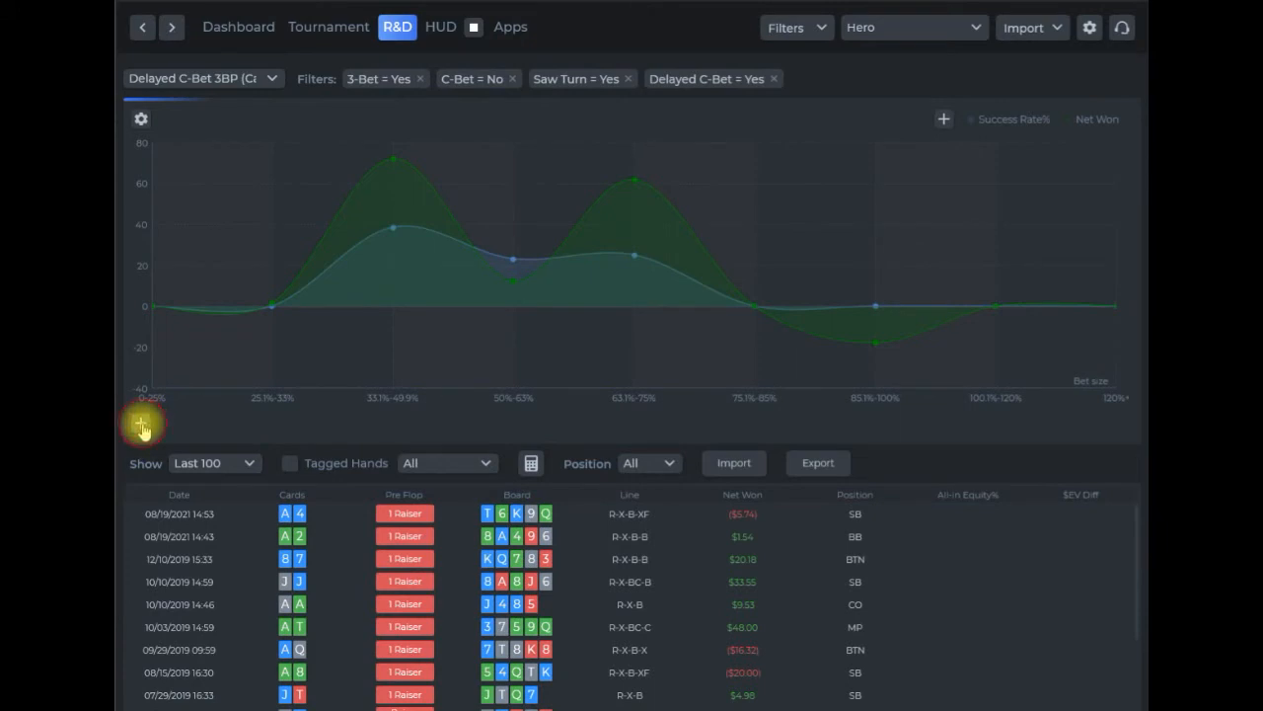
Step: Start a new widget below the graph and browse the list of predefined widget names
click(141, 425)
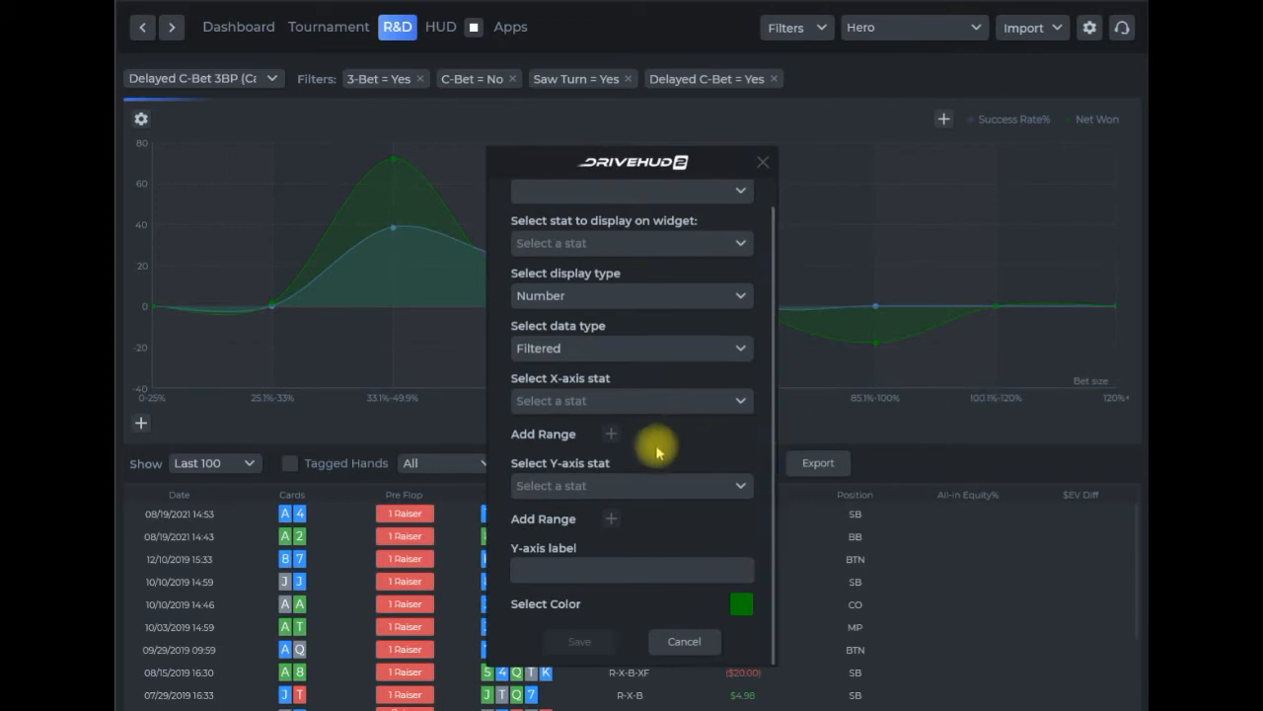
scroll(655, 446, up, 1)
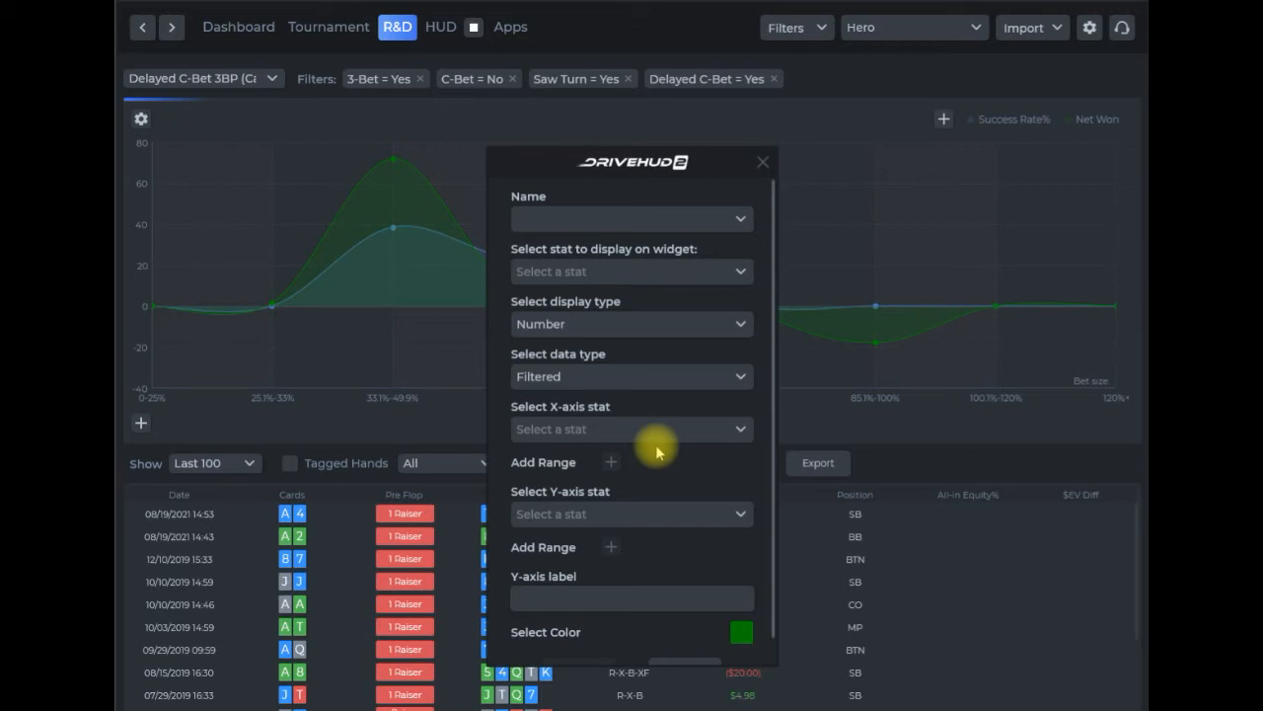
click(743, 224)
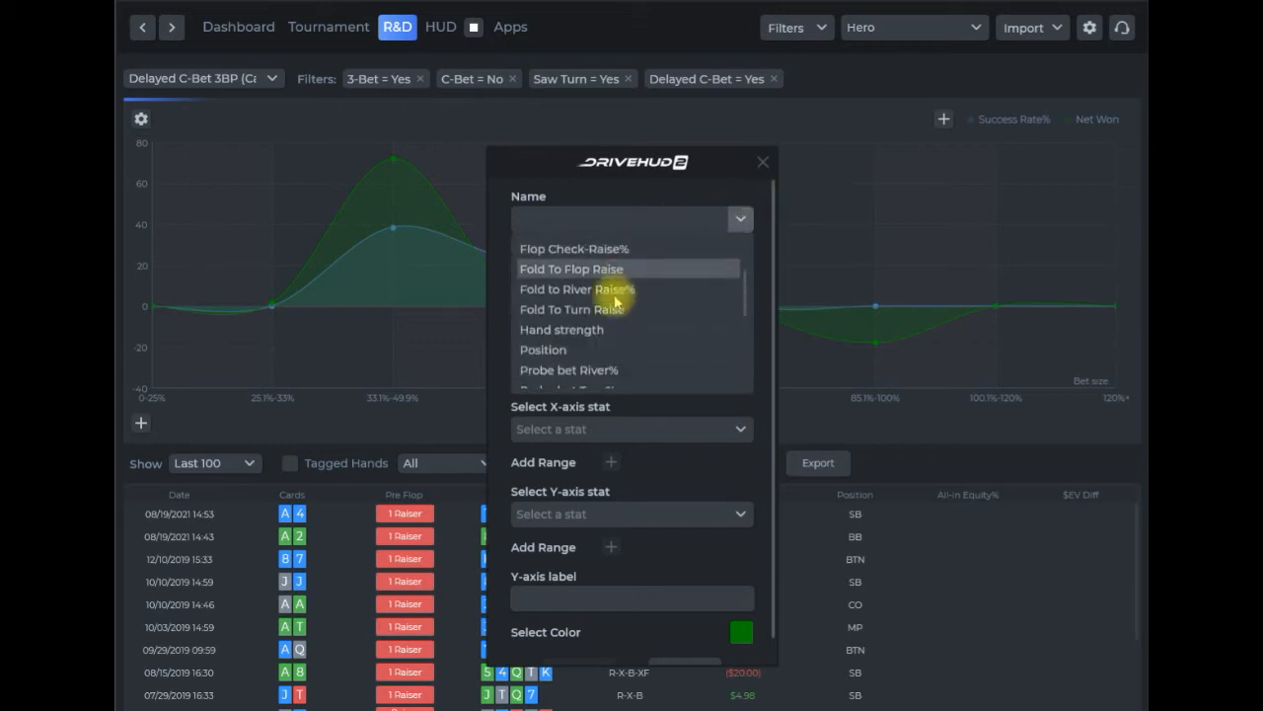
scroll(626, 291, up, 2)
click(617, 189)
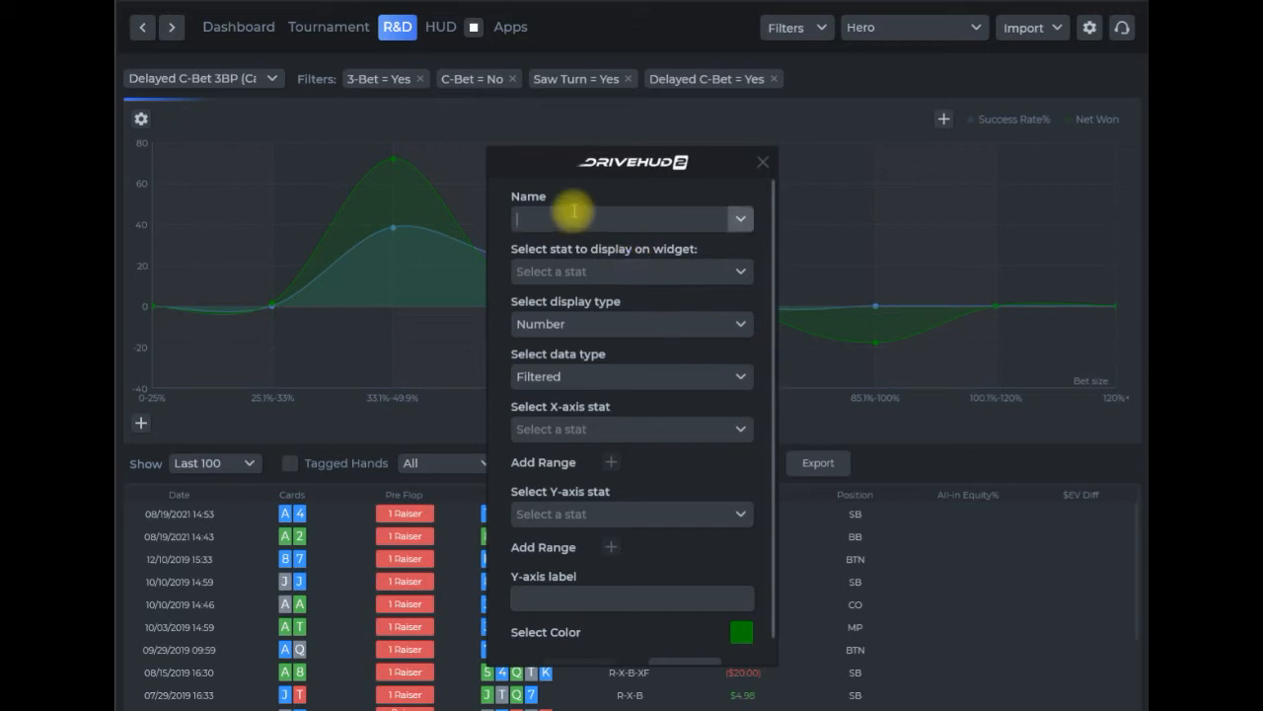
Step: Enter "Nameit" as a custom name for the new widget and review the rest of its settings
text(NameIt)
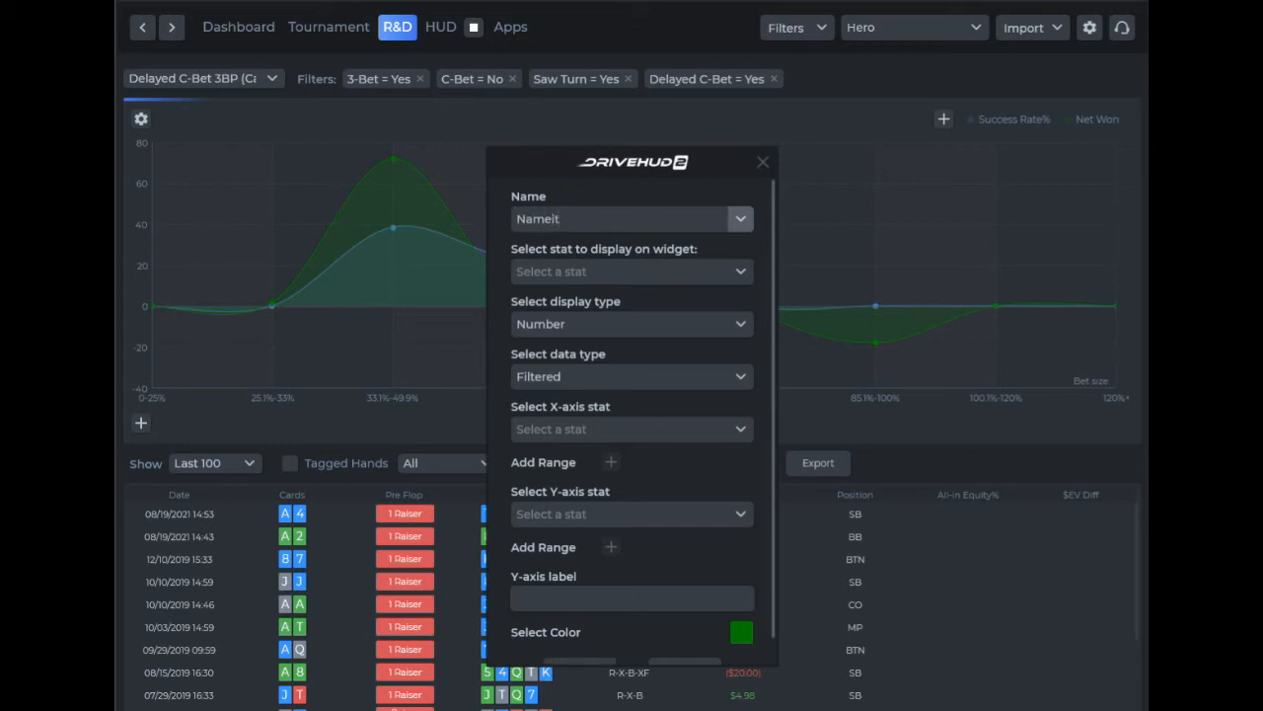
scroll(691, 459, down, 1)
scroll(660, 415, up, 1)
scroll(681, 593, down, 1)
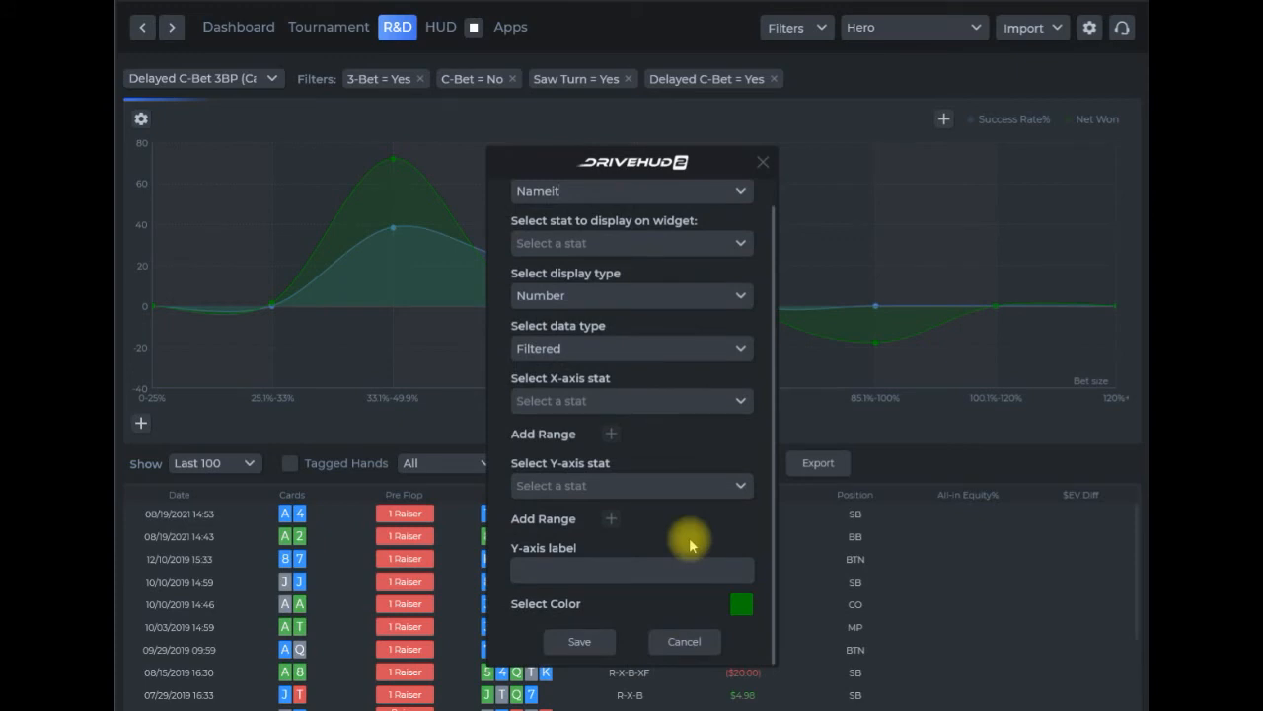
scroll(691, 545, up, 1)
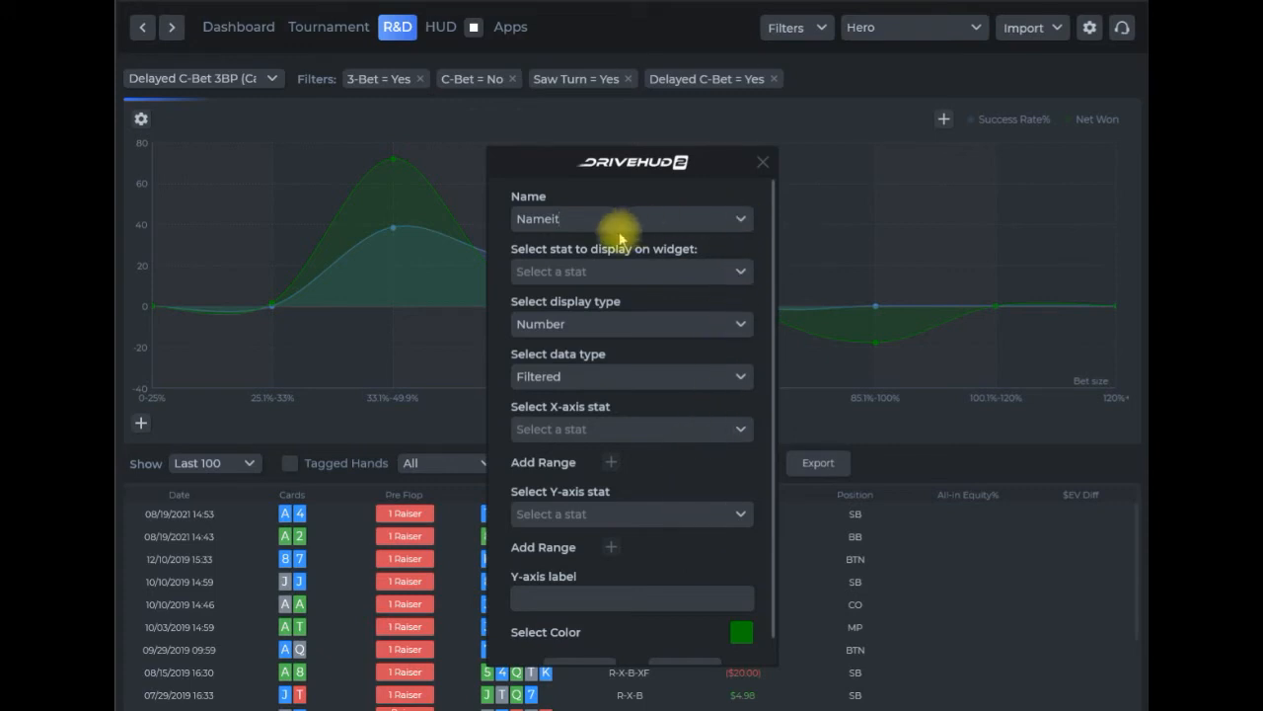
Step: Check the predefined widget names again and examine the stat, display, data type and axis settings of the blank form
click(738, 223)
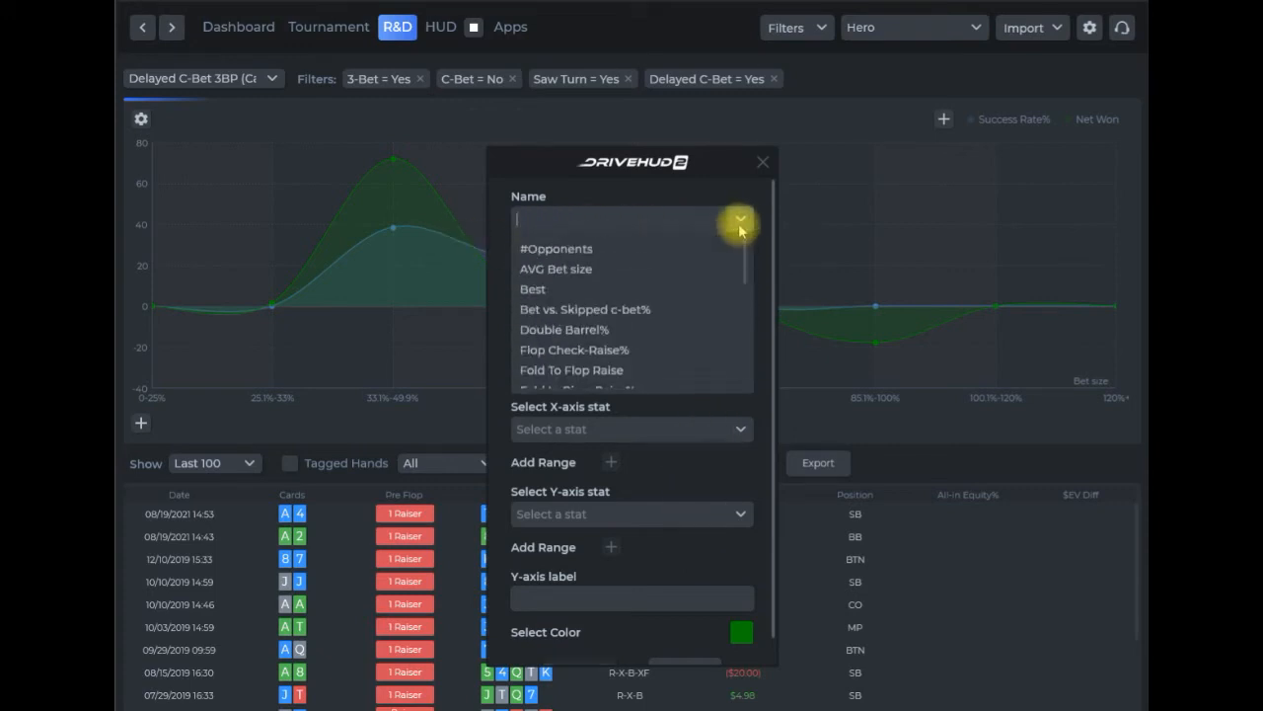
click(632, 204)
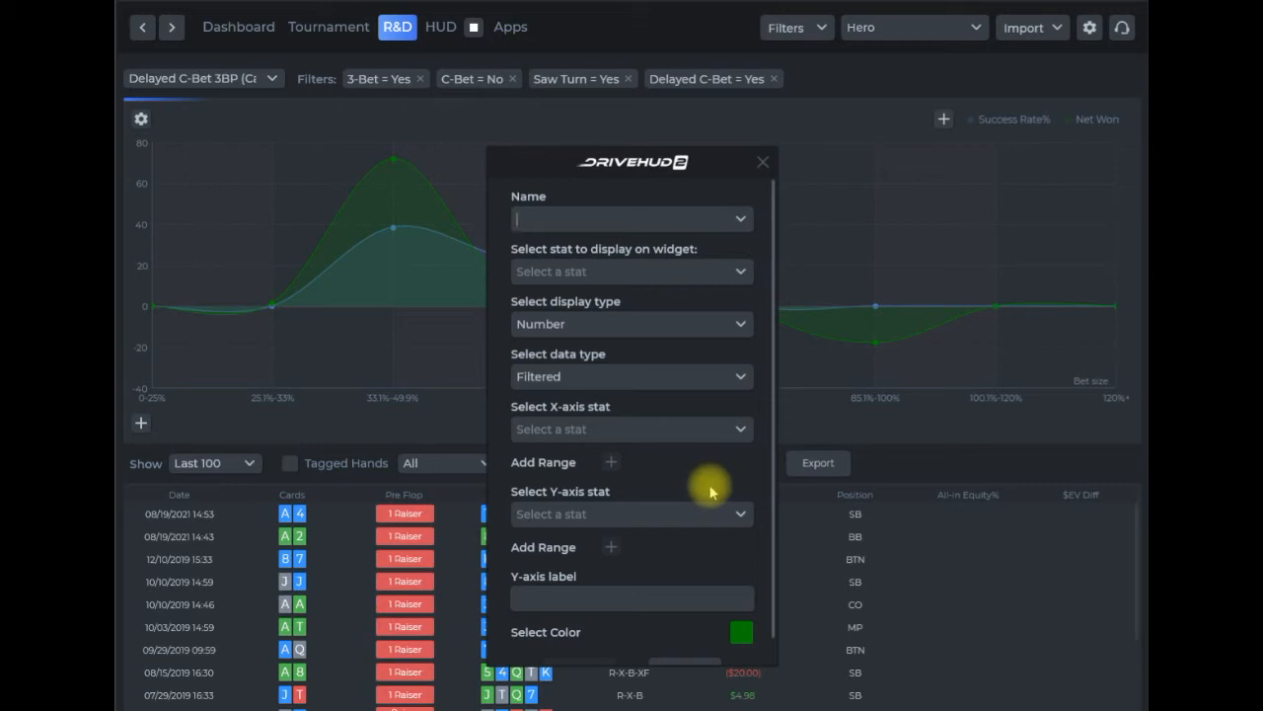
scroll(711, 491, down, 1)
scroll(711, 491, up, 1)
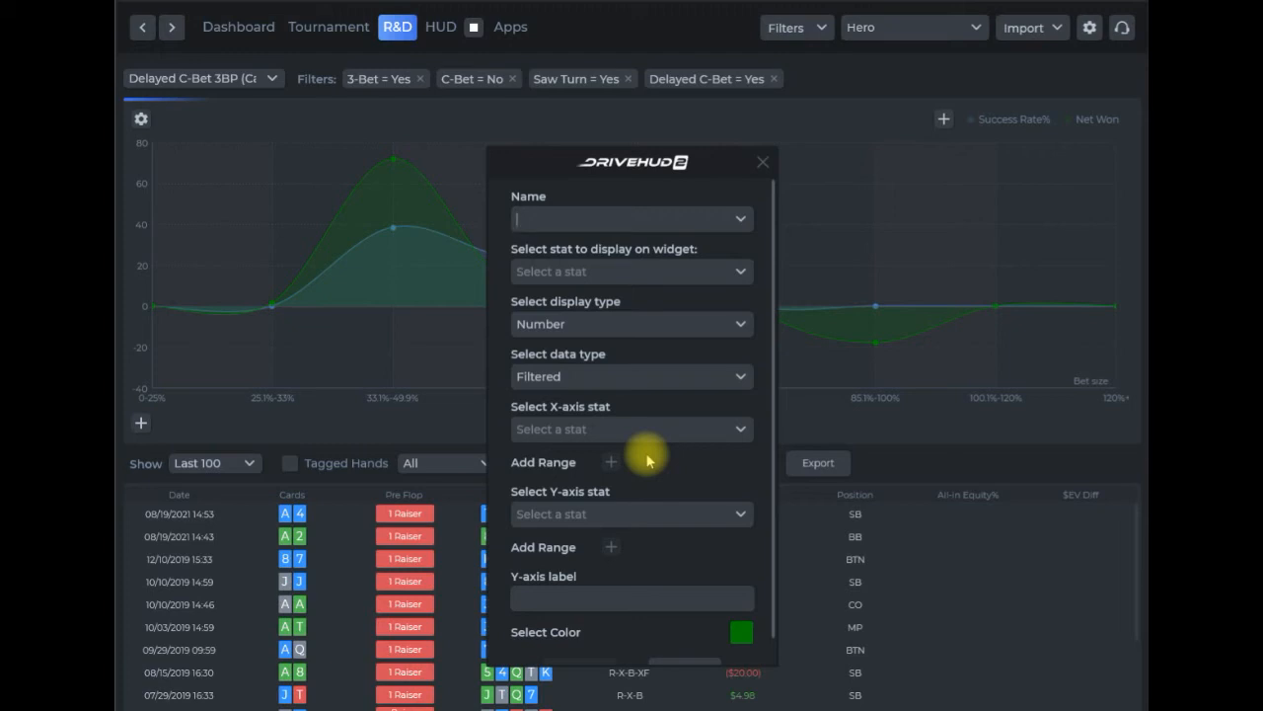
Step: Choose the predefined Hand strength name for the new widget so its settings are filled in
scroll(663, 457, down, 1)
scroll(664, 457, up, 1)
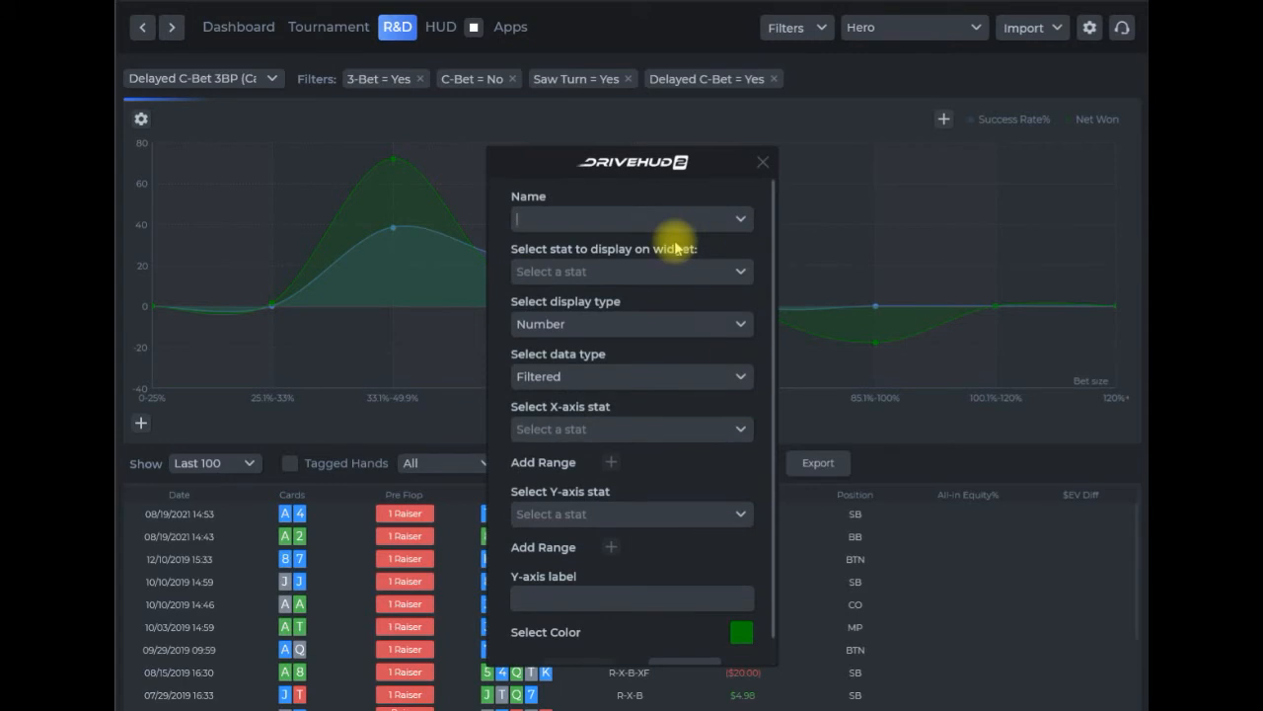
click(741, 221)
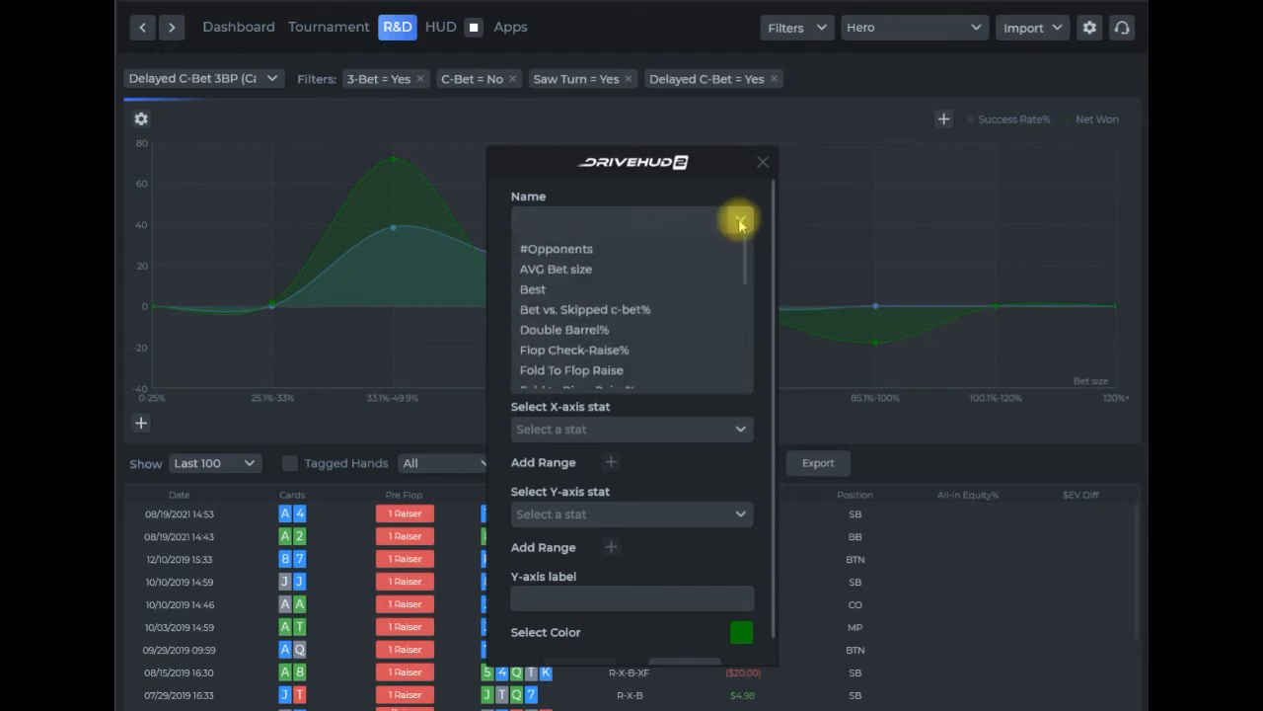
scroll(656, 271, down, 5)
drag(742, 333, 758, 310)
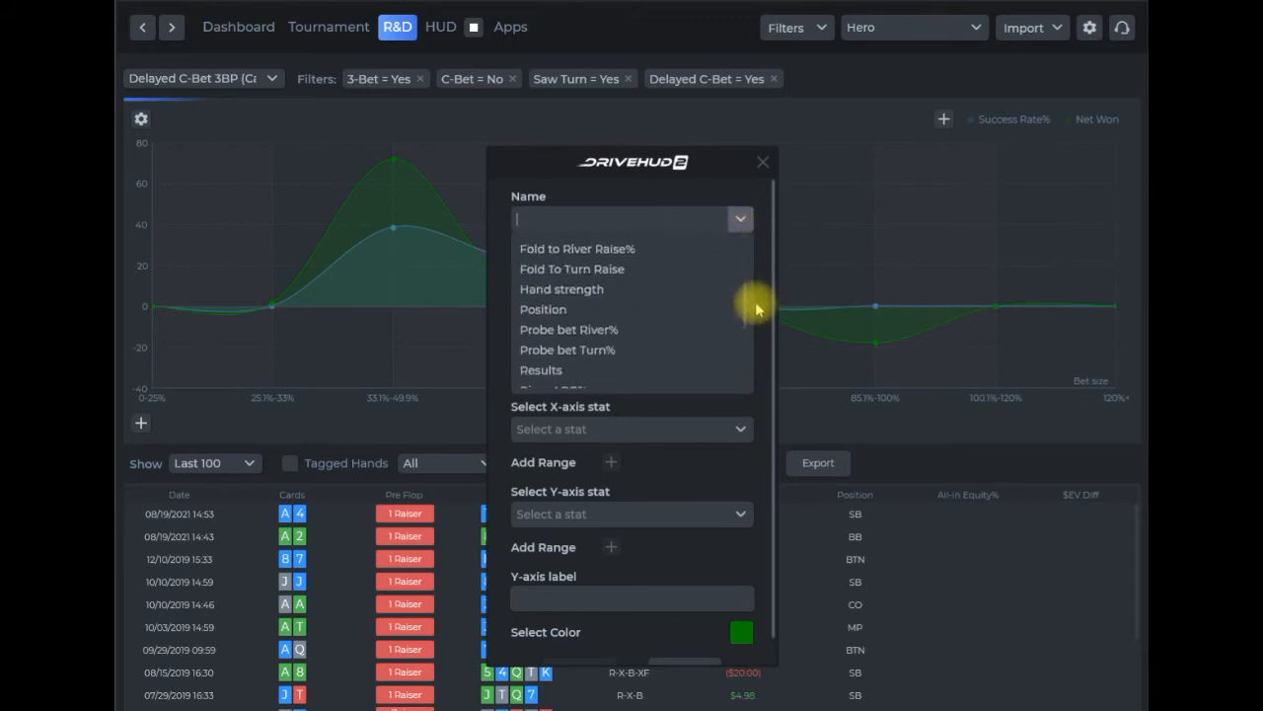
click(590, 290)
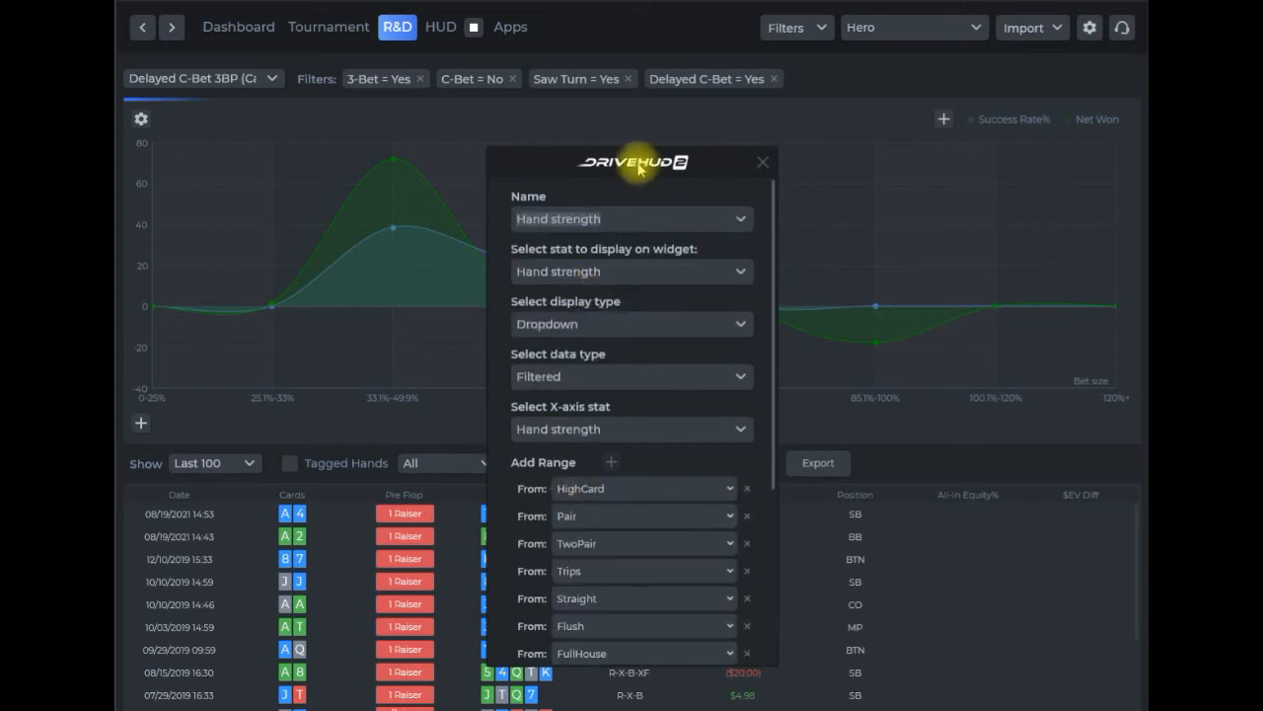
Step: Examine the Hand strength widget's stat, display type, first range and data type options
scroll(756, 416, down, 3)
scroll(760, 419, up, 2)
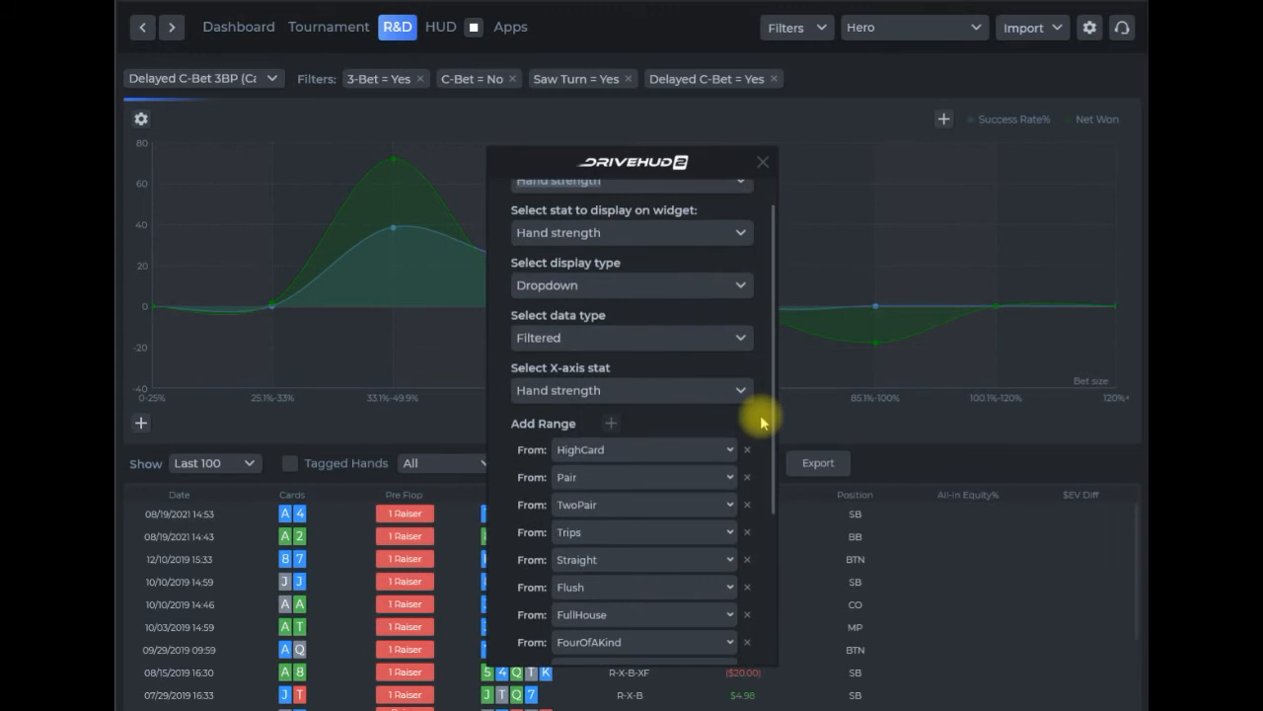
scroll(555, 427, up, 1)
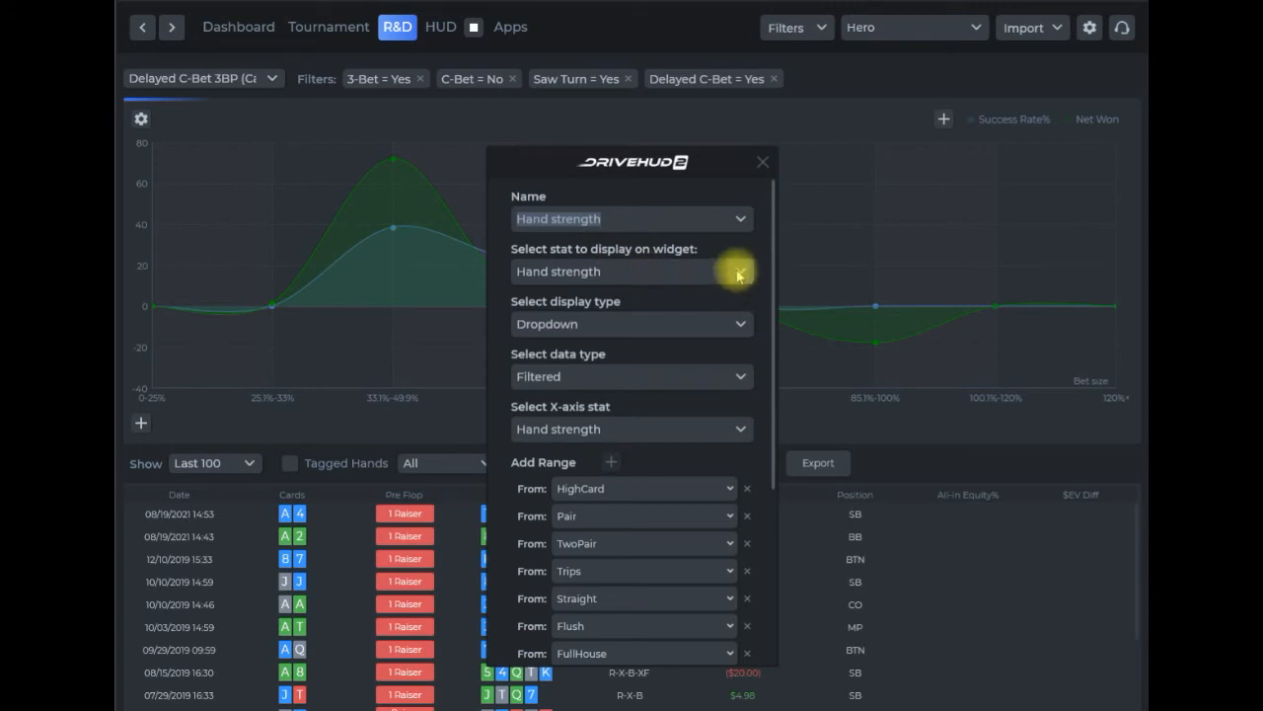
click(739, 276)
click(737, 271)
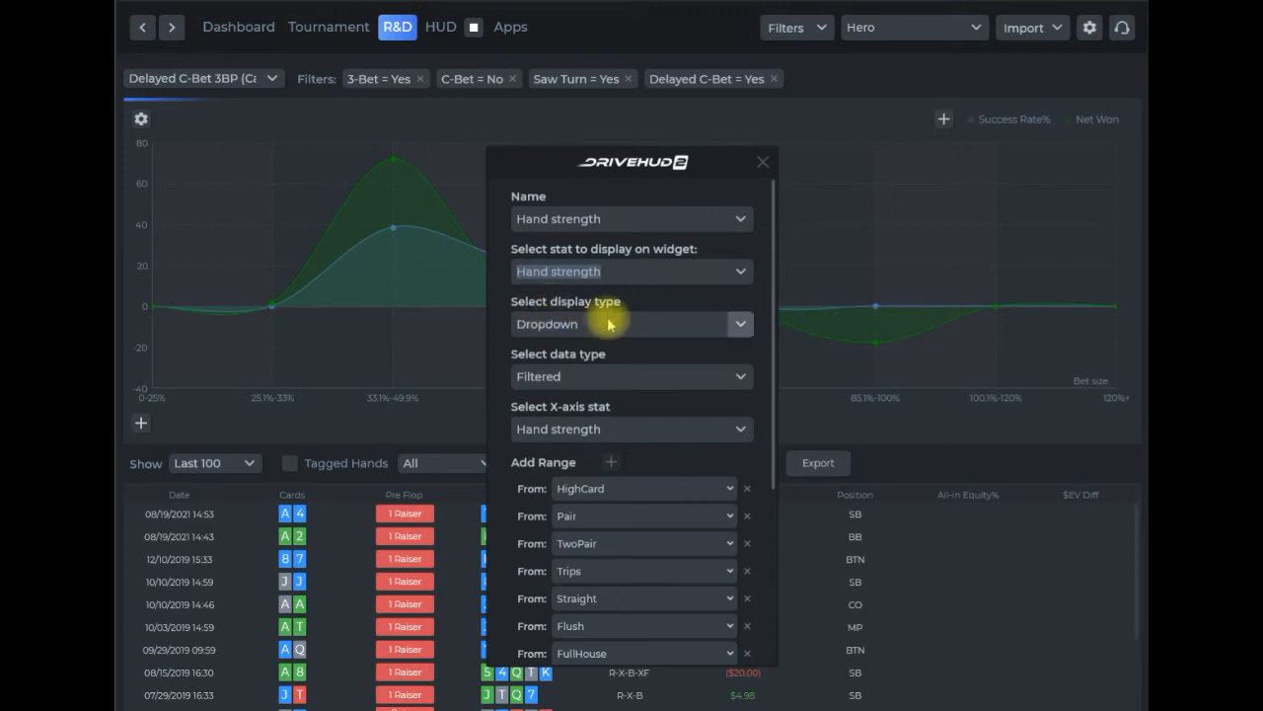
click(742, 324)
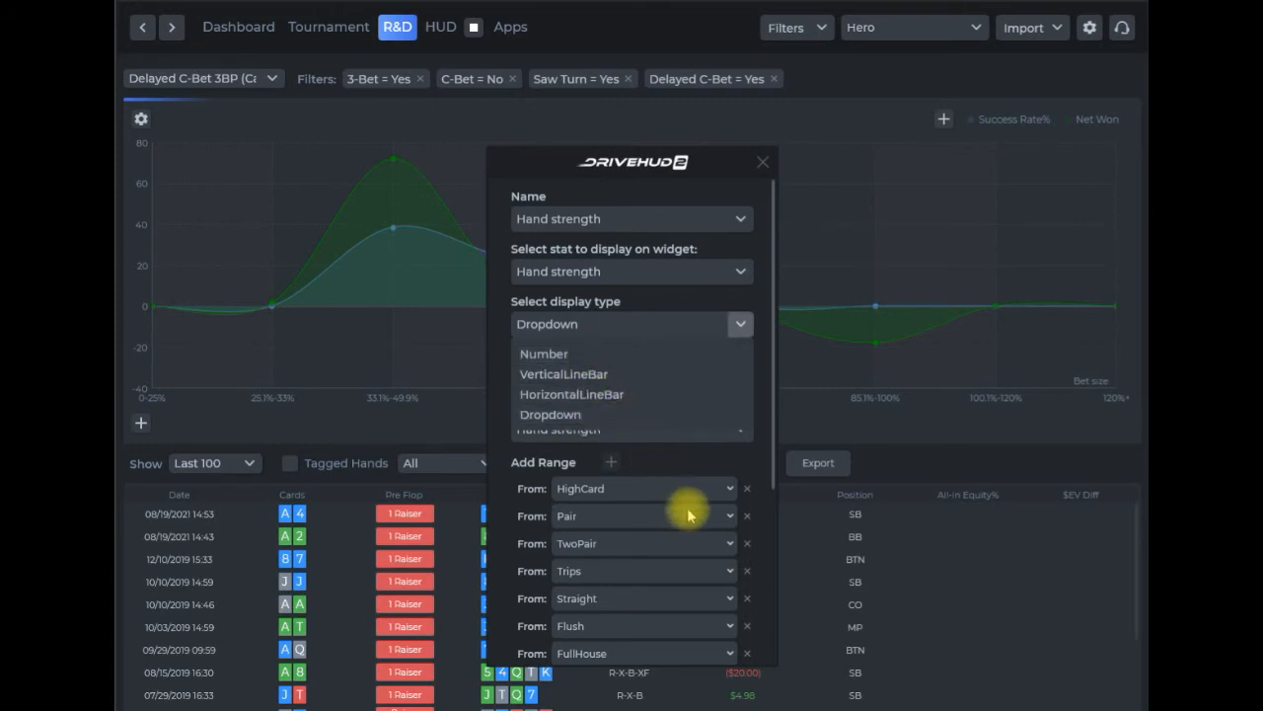
click(757, 477)
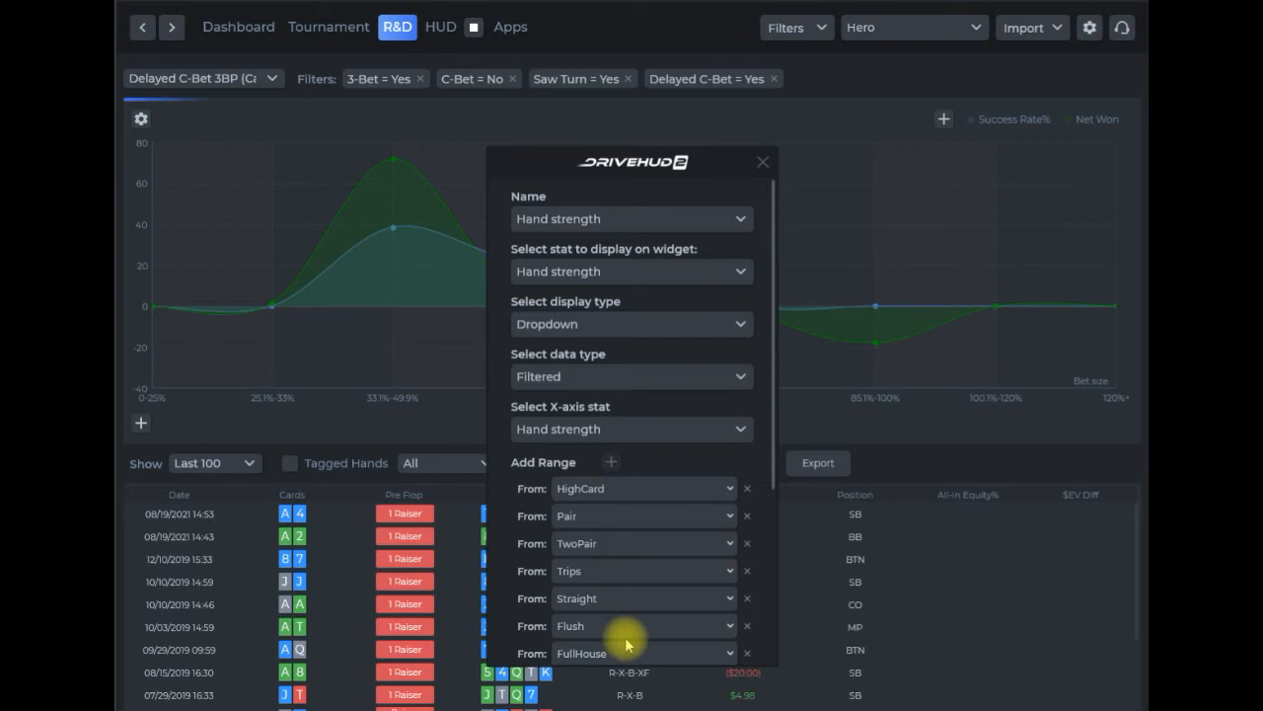
click(733, 492)
click(756, 460)
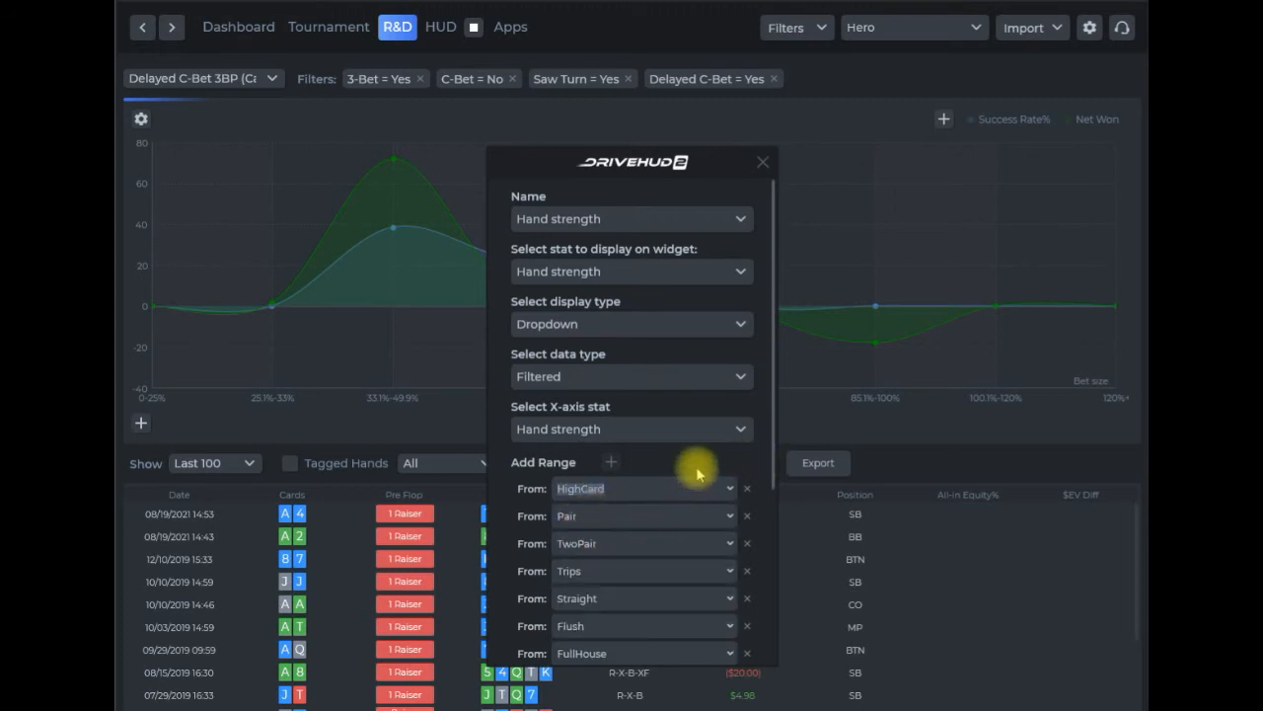
click(741, 380)
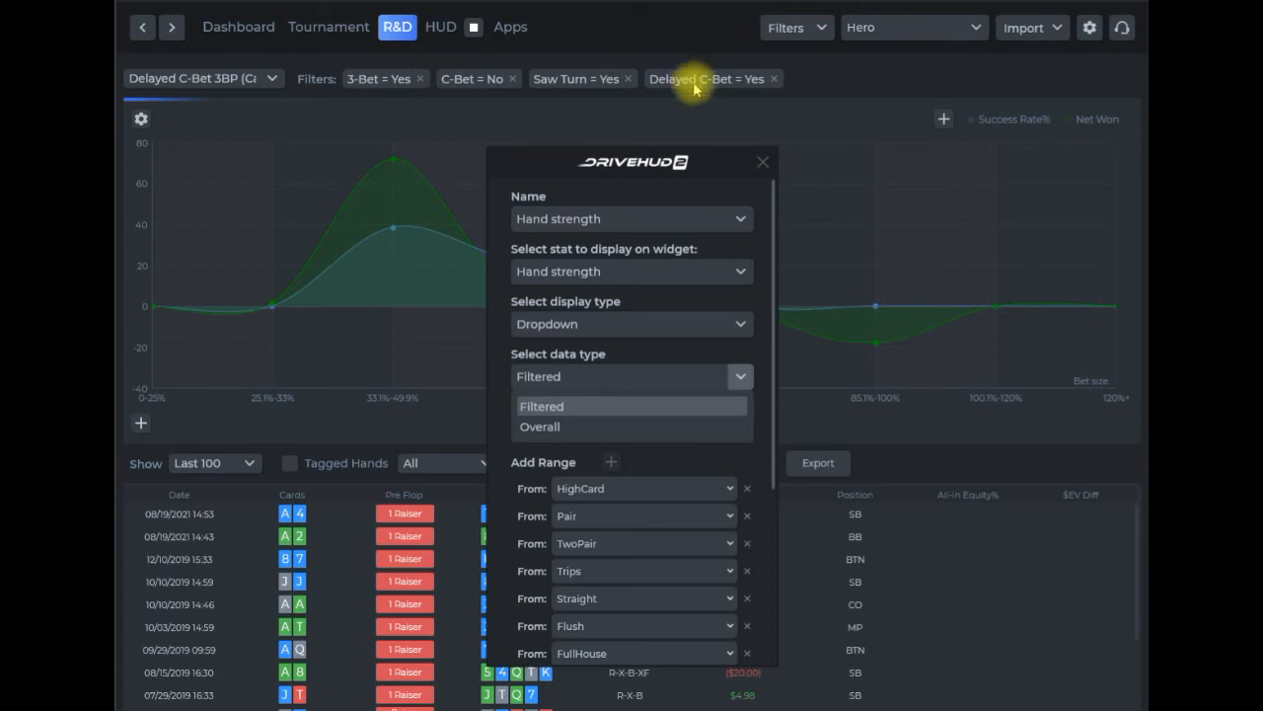
click(740, 407)
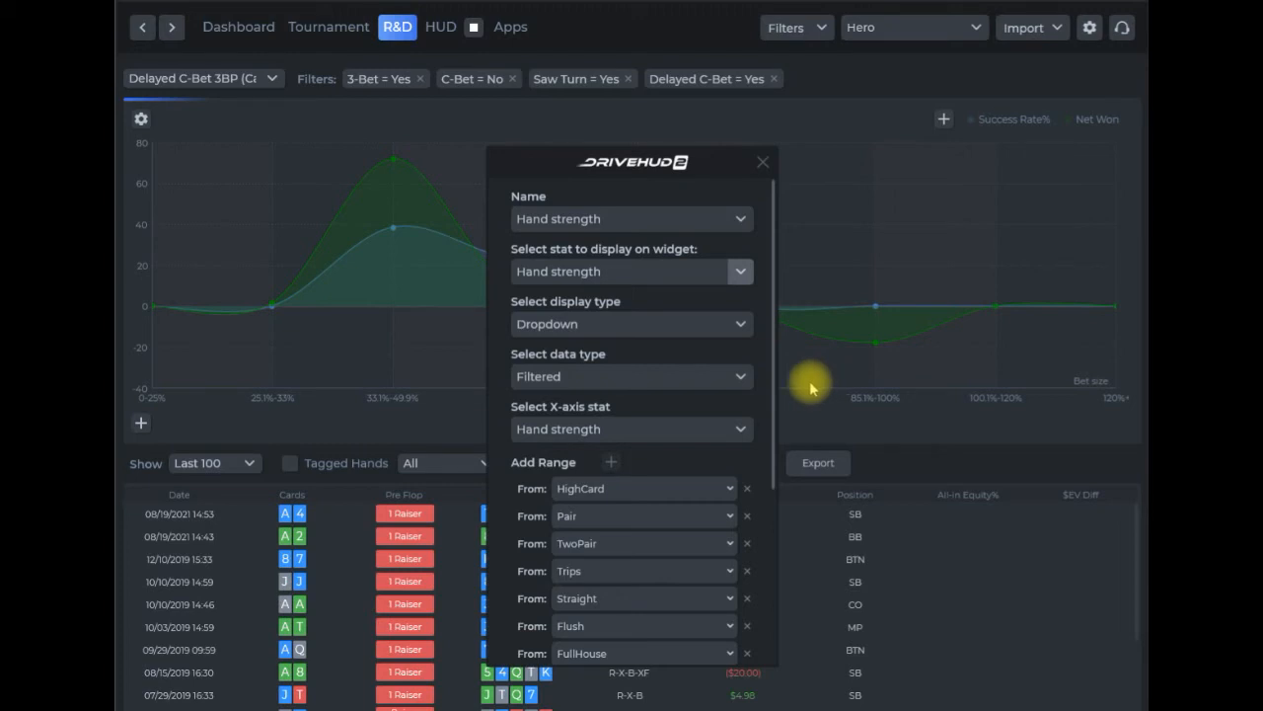
Step: Examine the widget's X-axis stat choices, its hand ranges through StraightFlush, and its Y-axis settings
scroll(756, 424, down, 2)
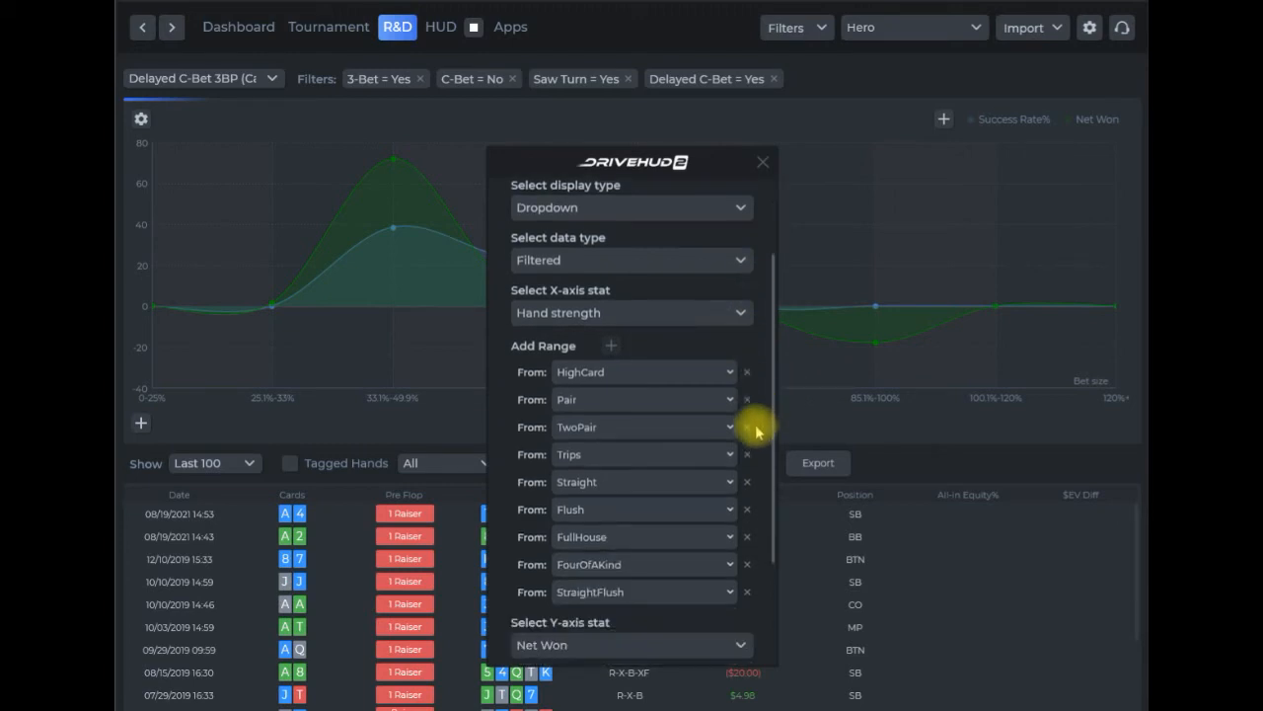
click(740, 316)
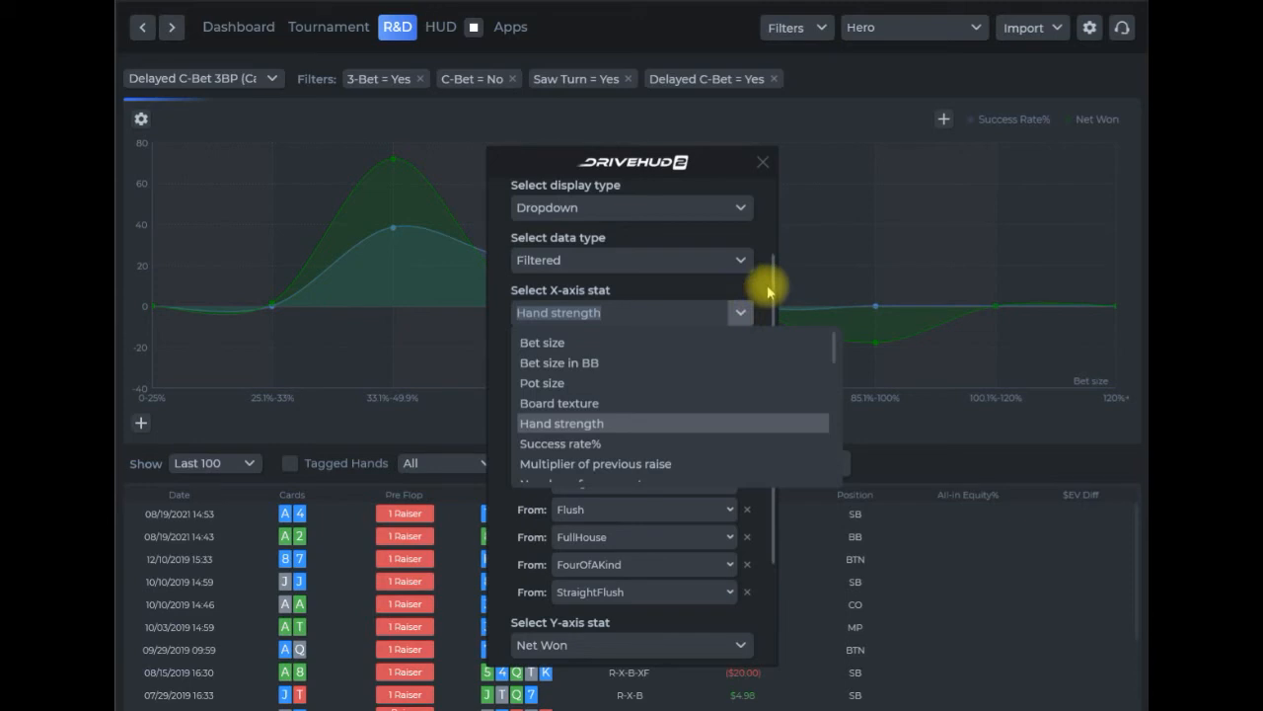
click(768, 289)
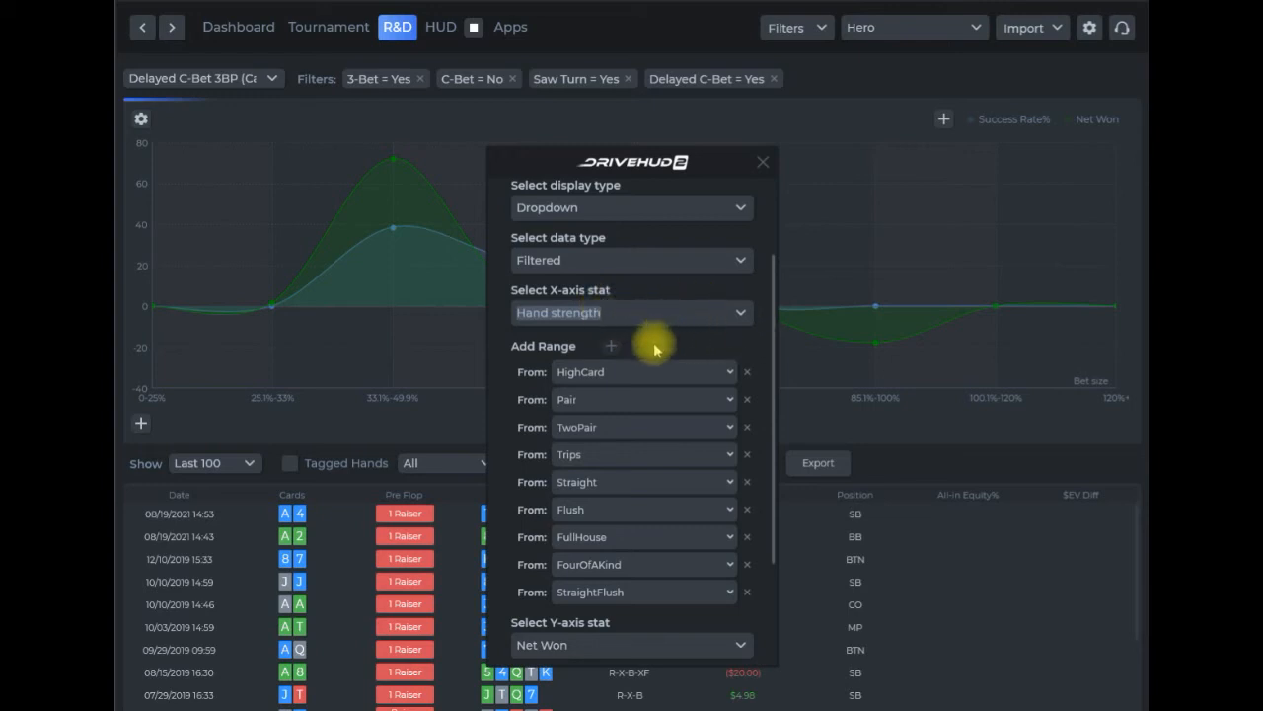
click(740, 318)
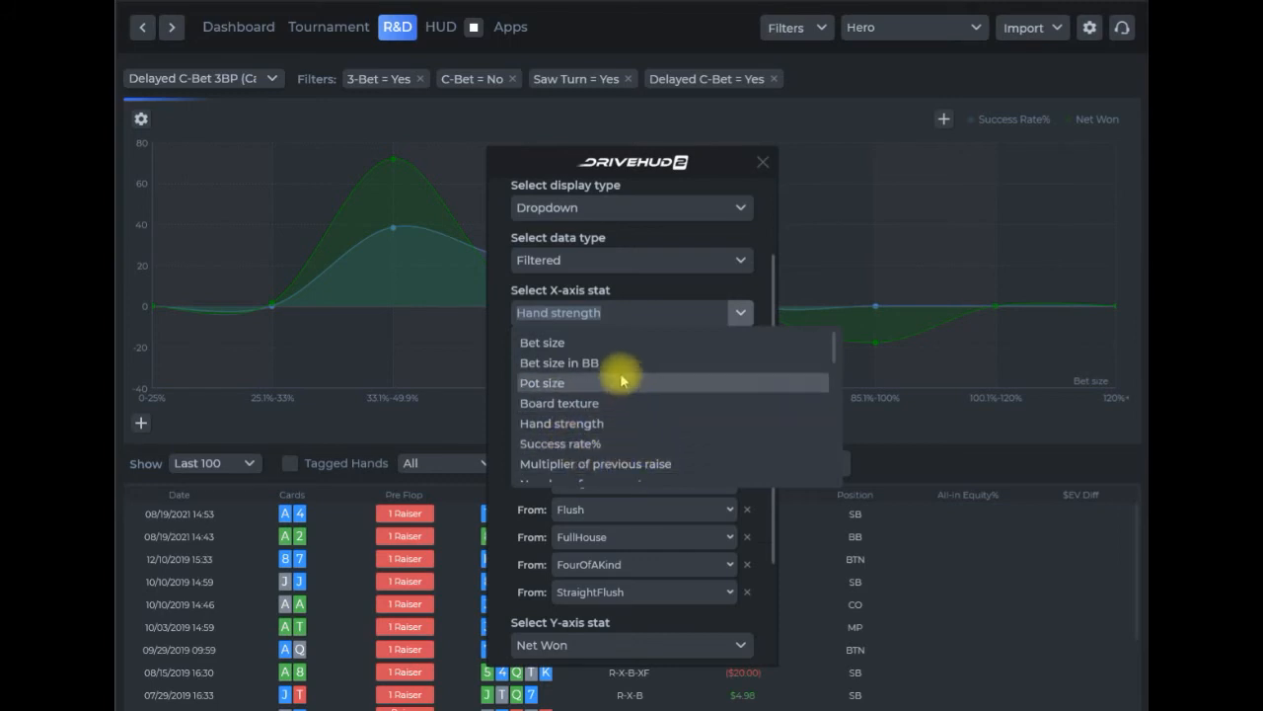
click(762, 284)
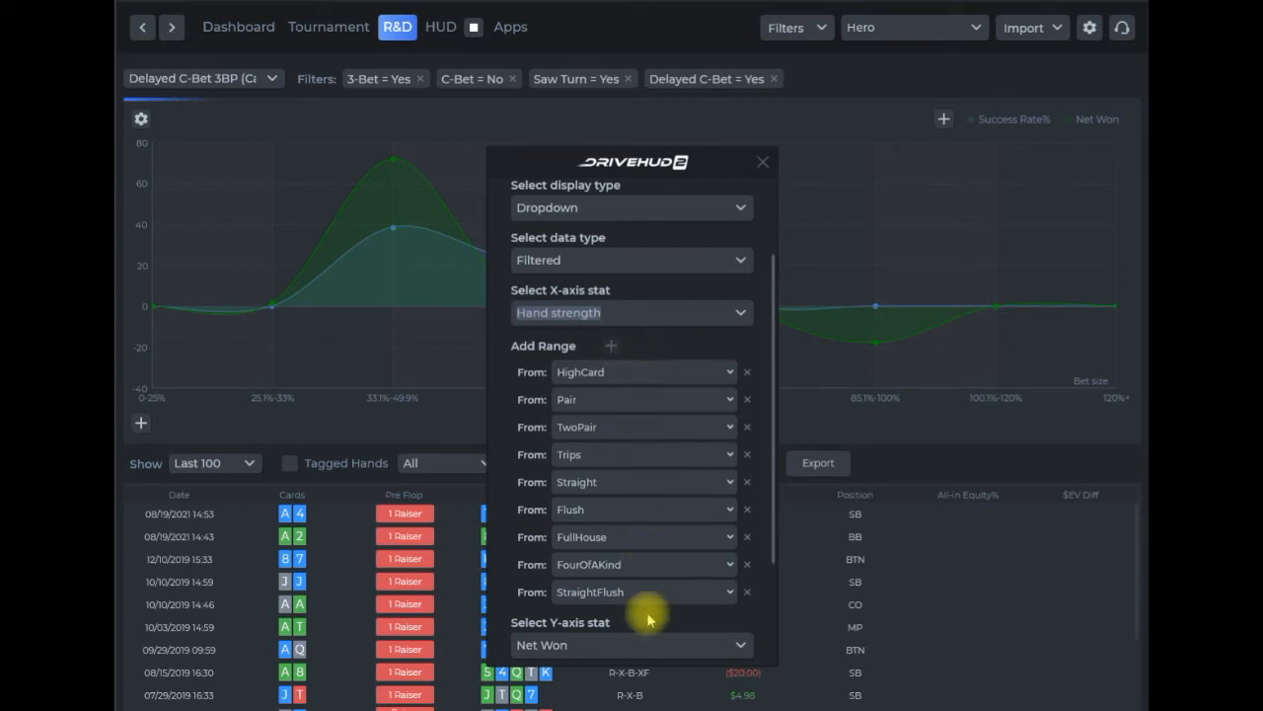
click(729, 593)
scroll(642, 681, up, 1)
click(765, 602)
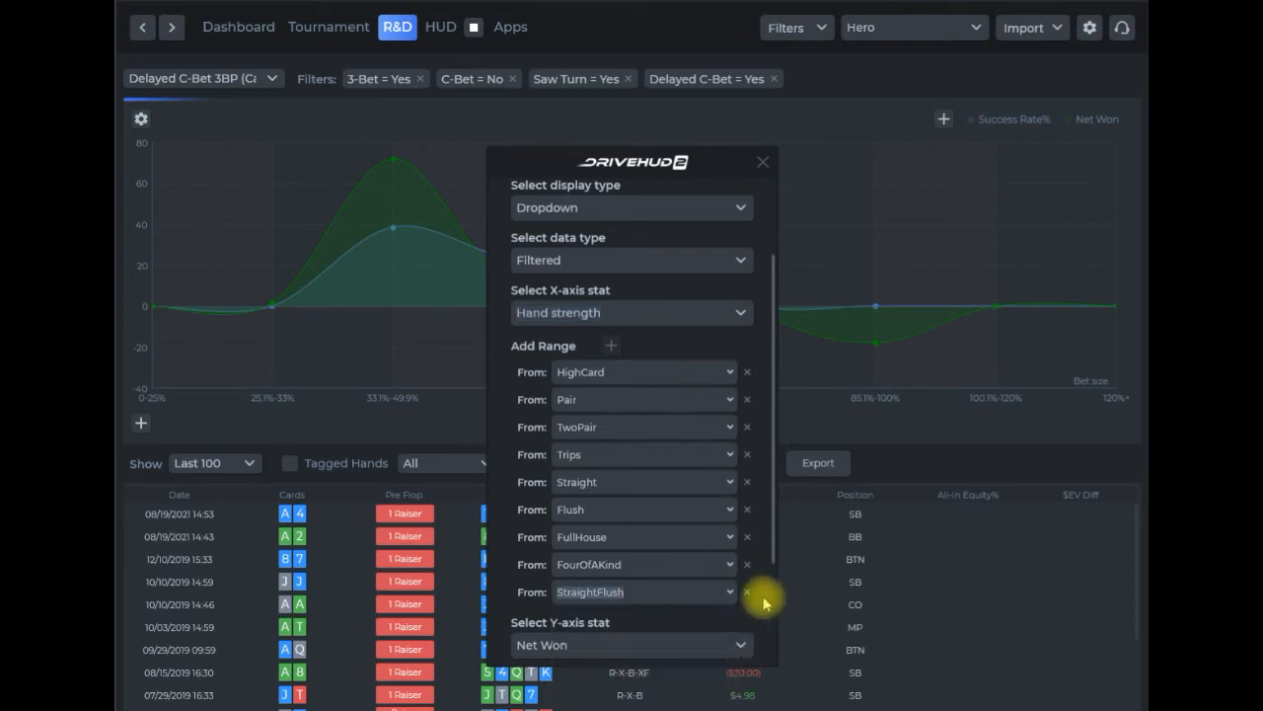
scroll(741, 541, down, 1)
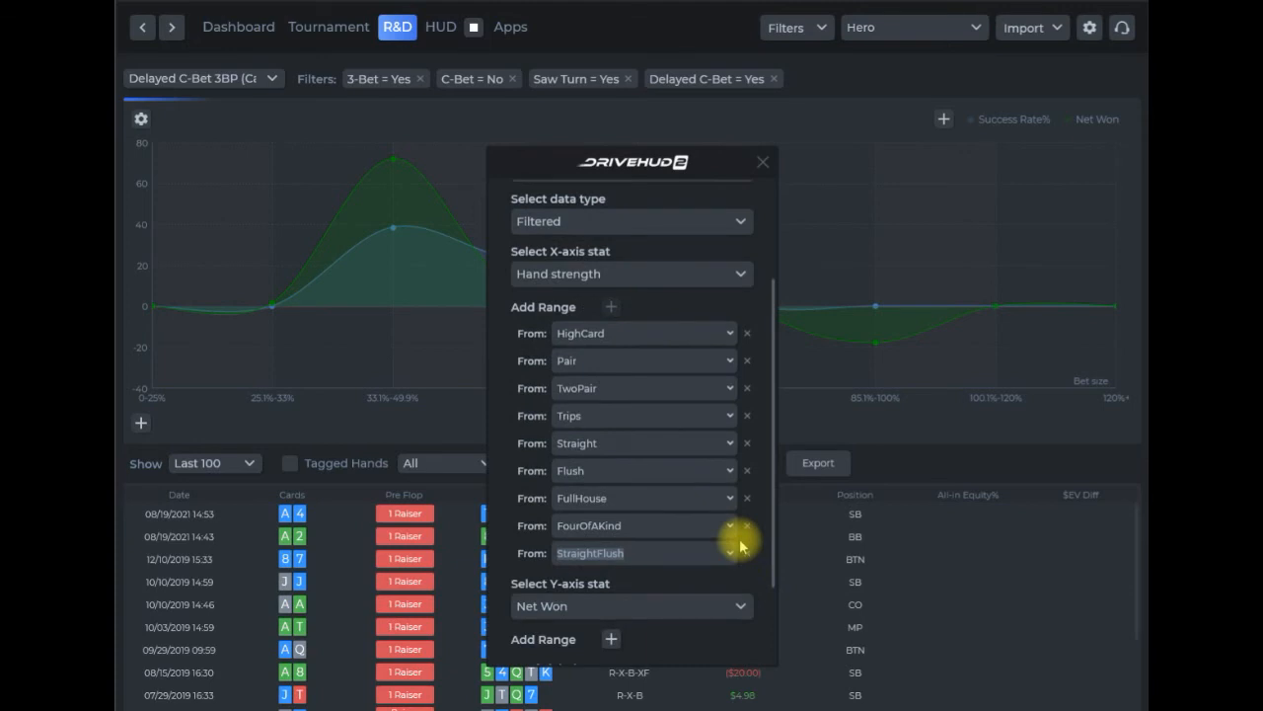
scroll(740, 541, down, 3)
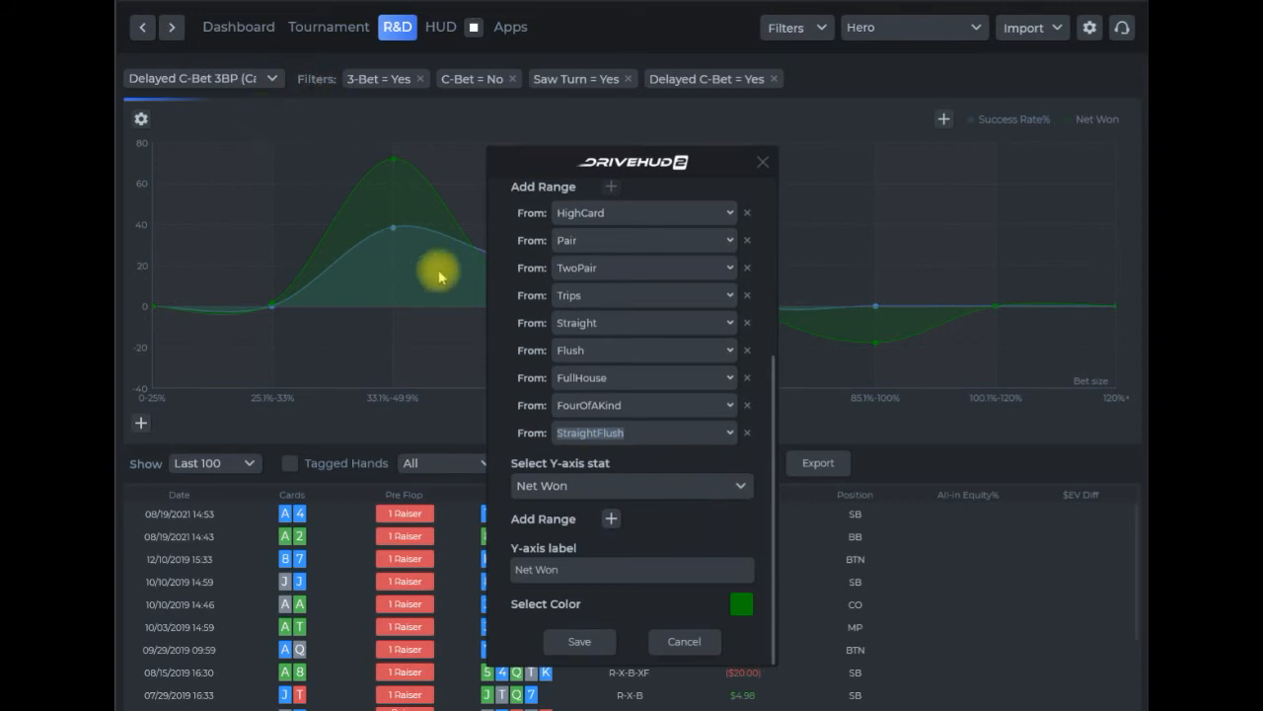
Step: Try adding a blank Y-axis range to inspect the Z-axis and negative color settings, and remove the range
click(612, 520)
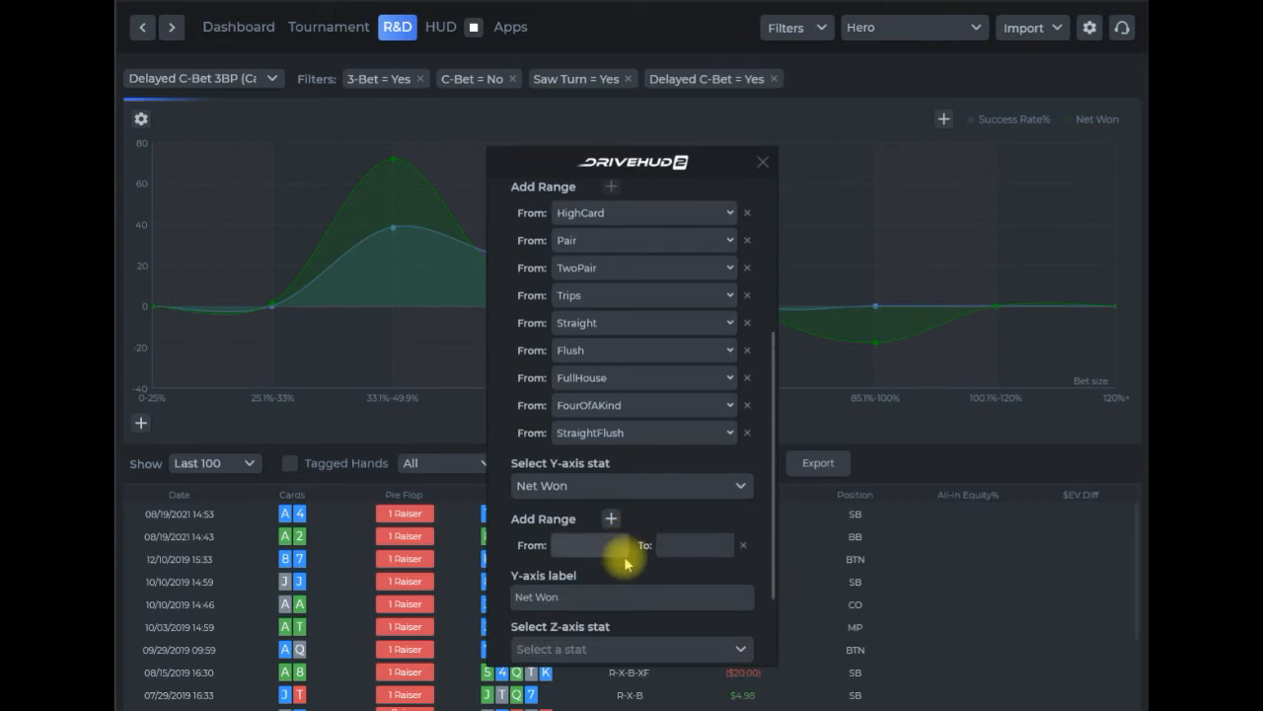
scroll(630, 555, down, 1)
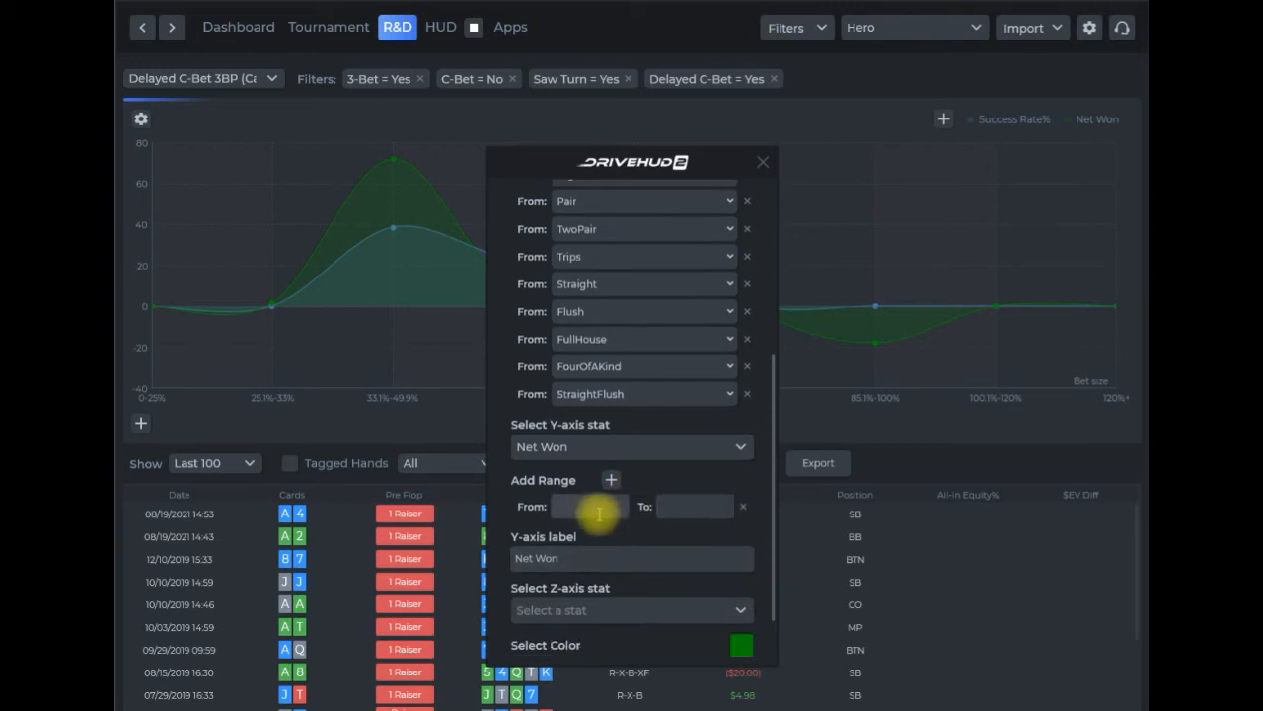
scroll(598, 512, down, 2)
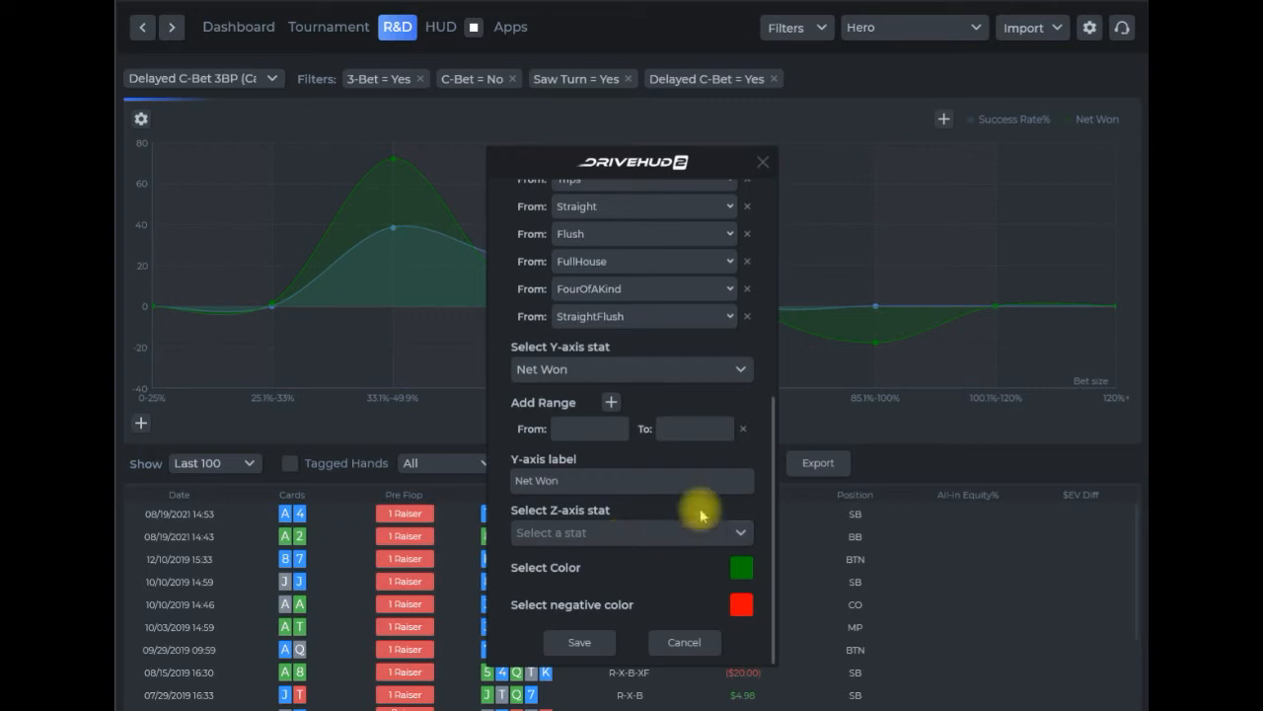
click(743, 428)
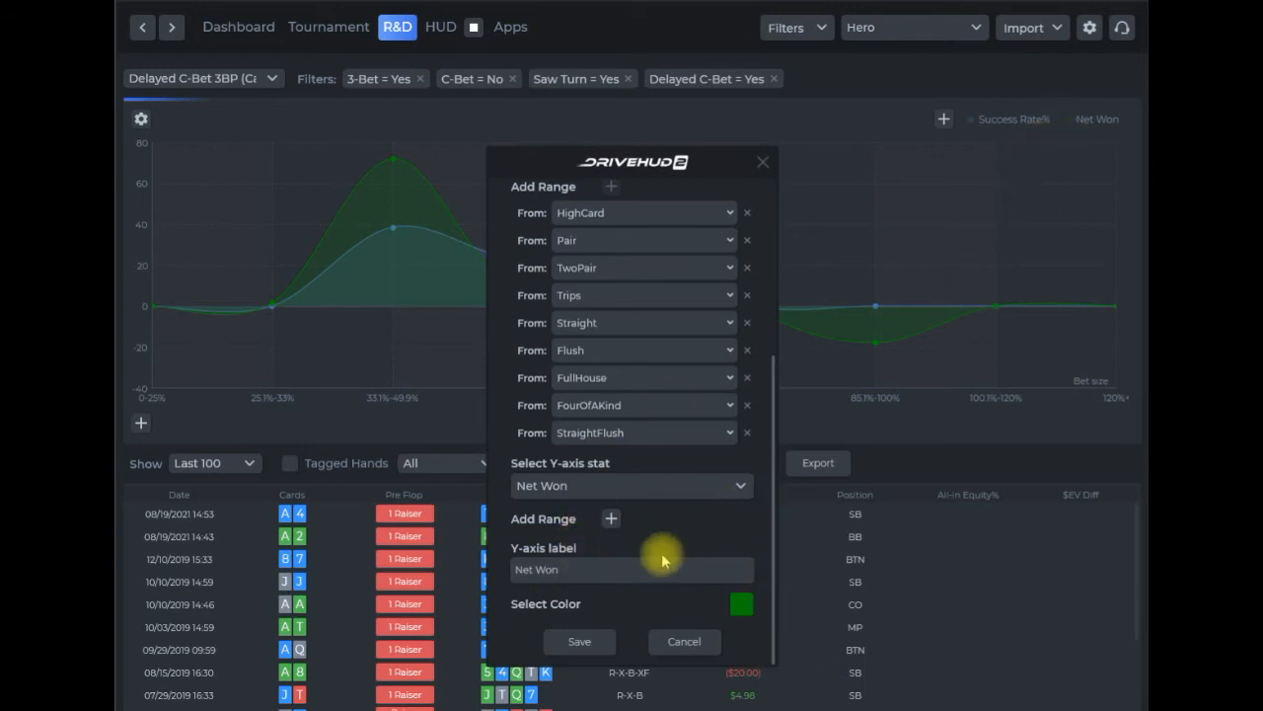
Step: Save the Hand strength widget and filter the report with it to Pair
click(580, 641)
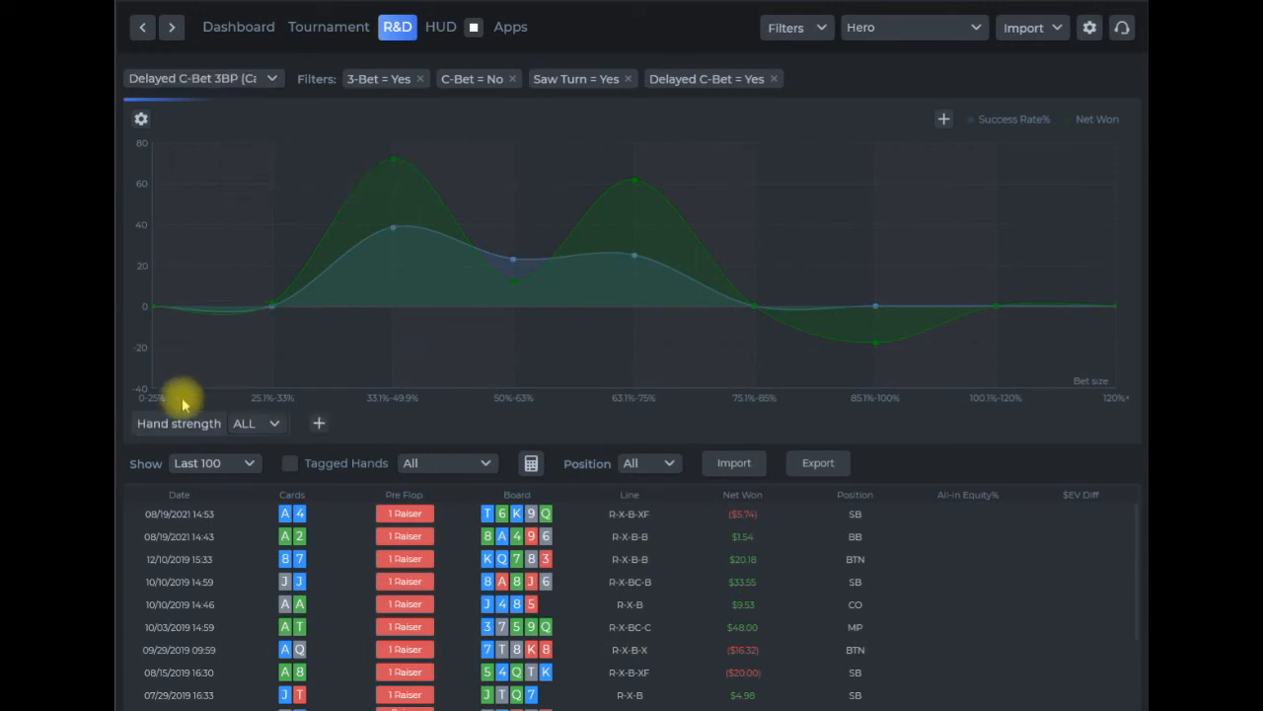
click(273, 424)
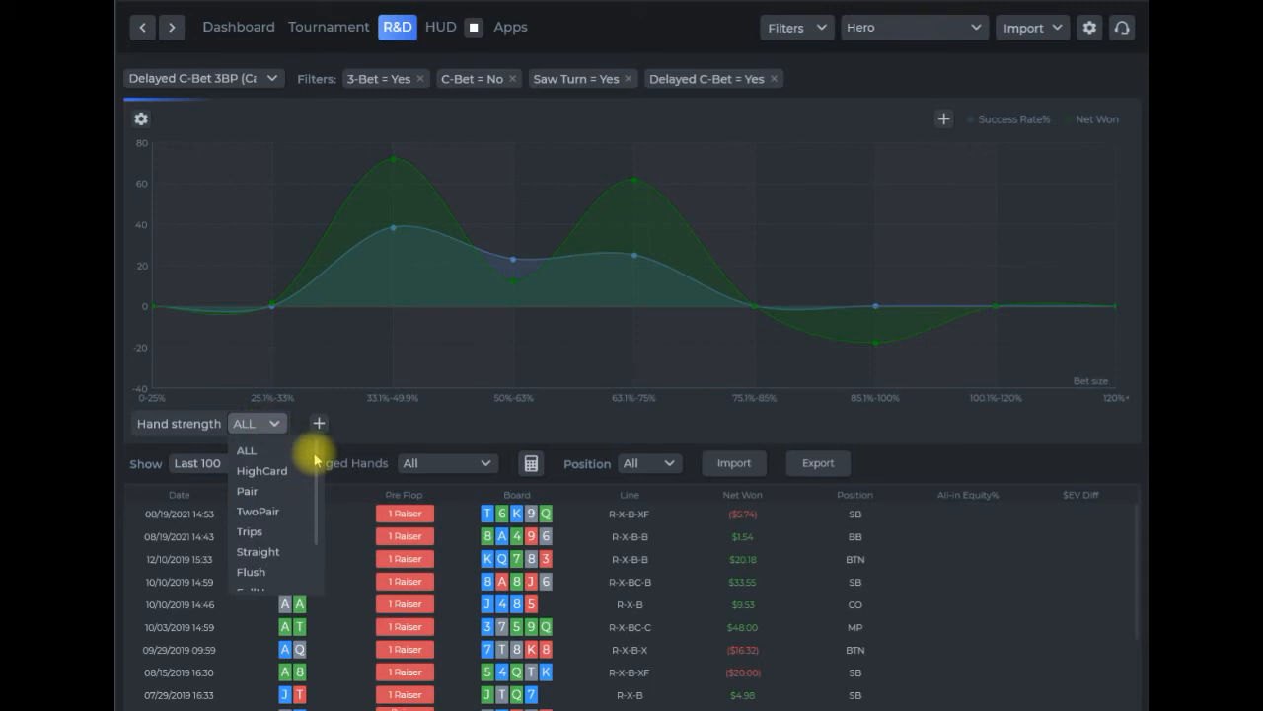
click(268, 491)
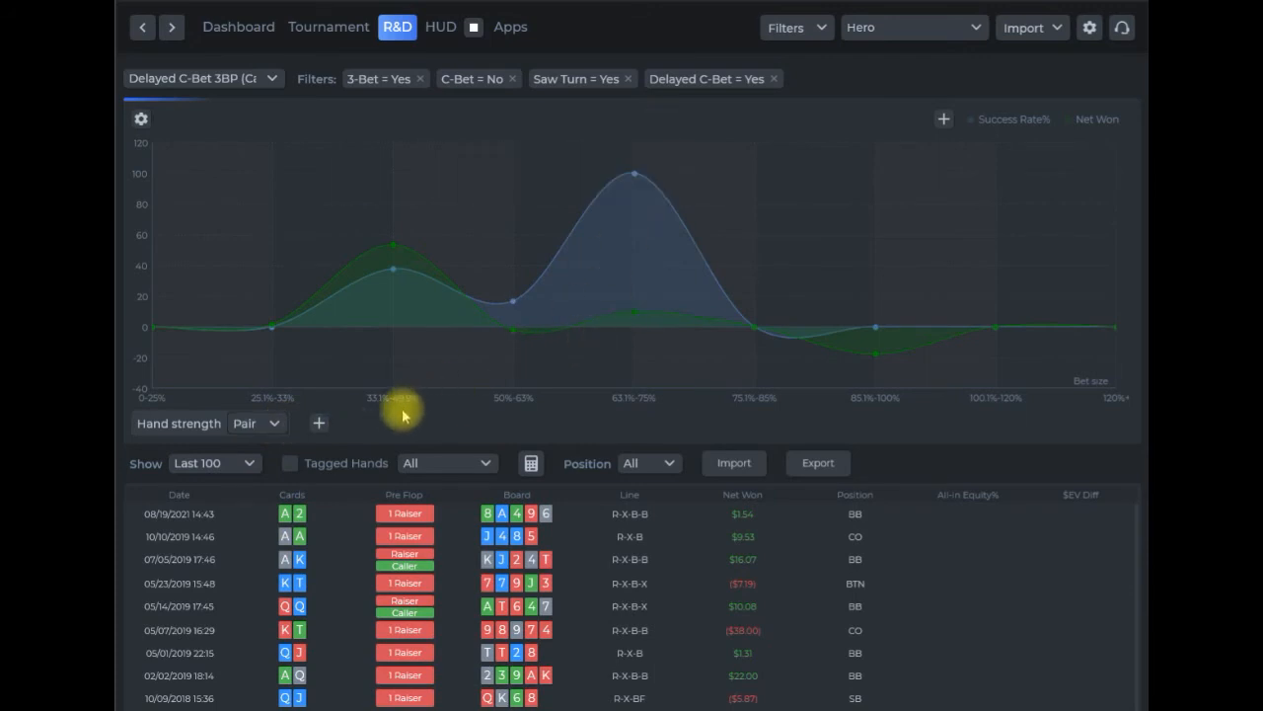
Step: Graph net won by hand strength with the widget's filter set to ALL, and browse the filter's hand categories
click(168, 426)
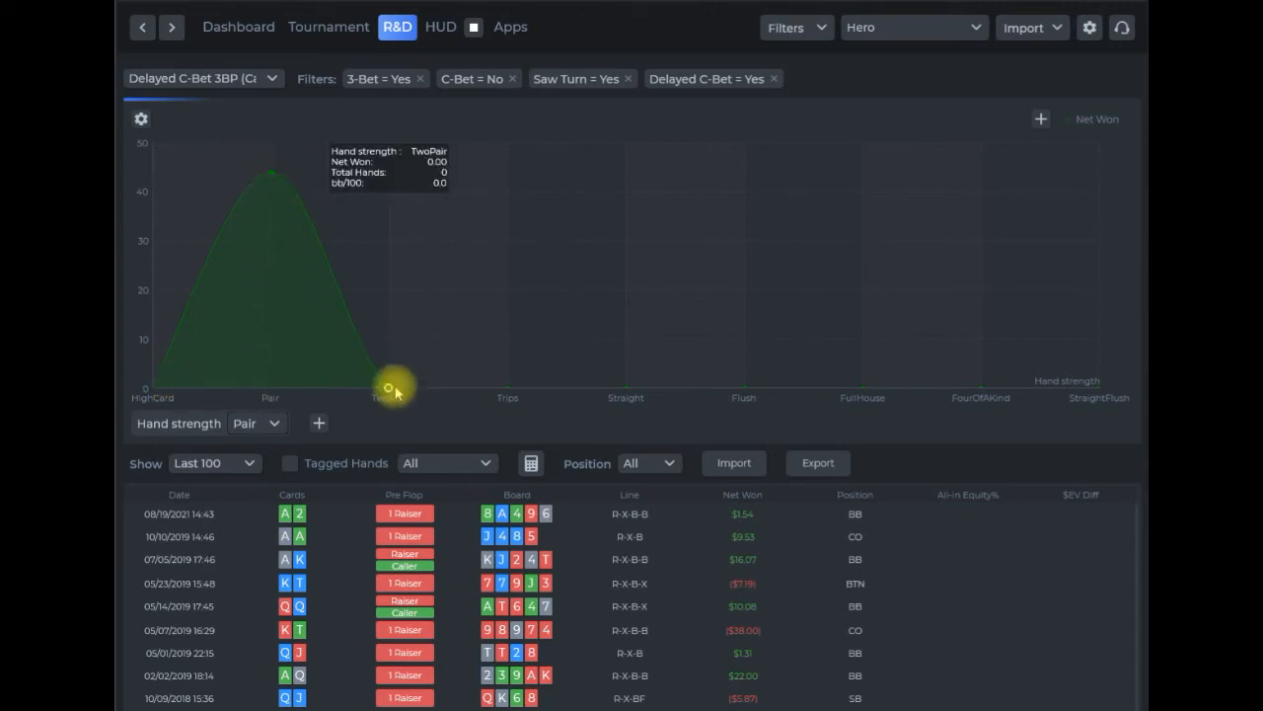
click(273, 422)
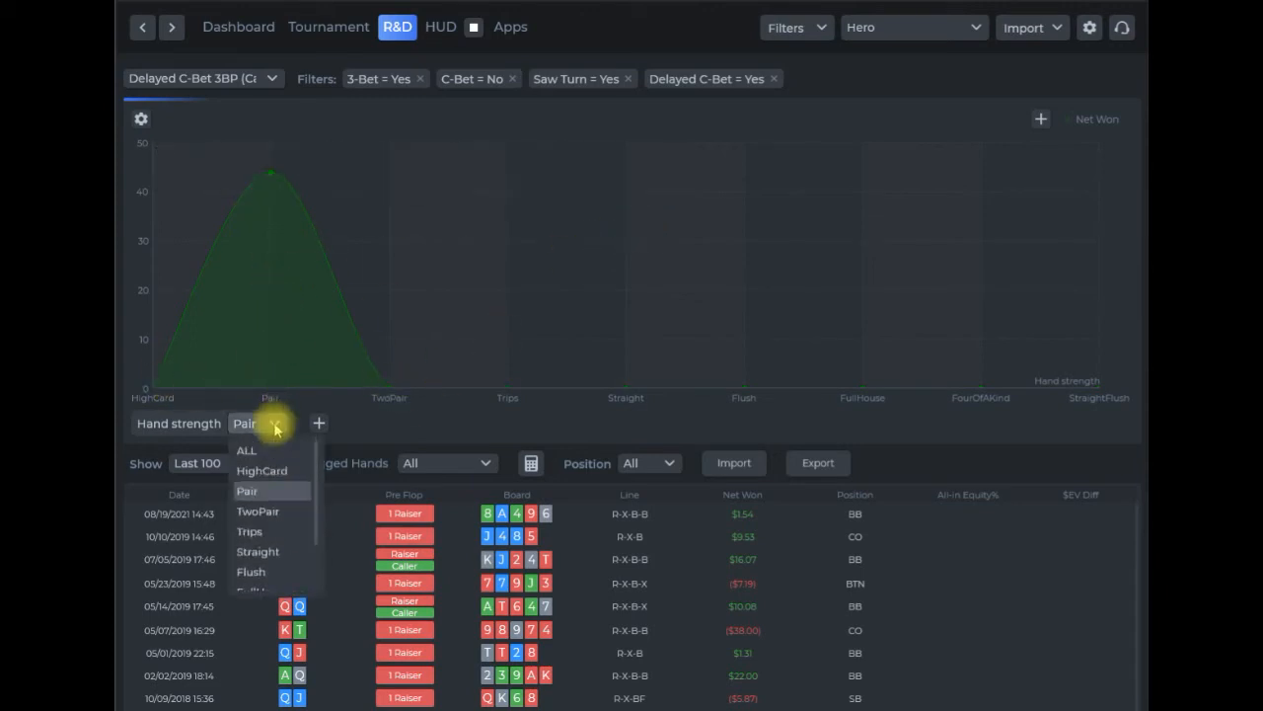
click(259, 450)
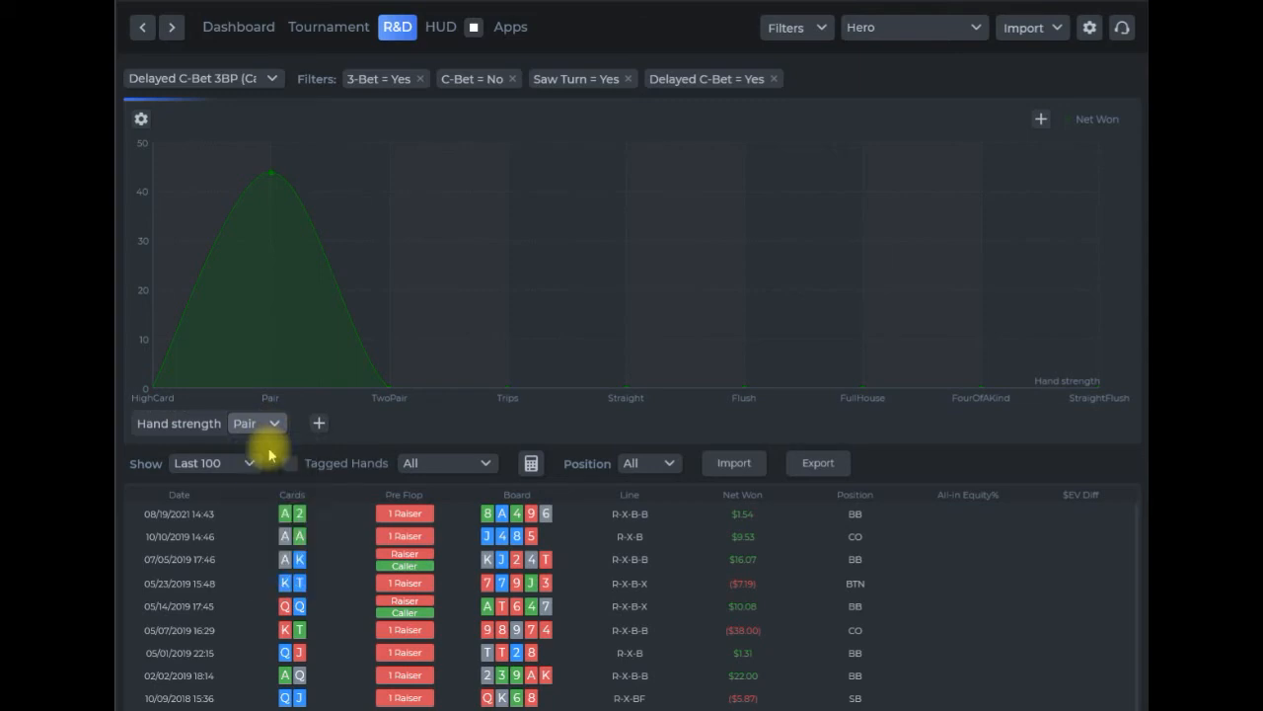
click(181, 429)
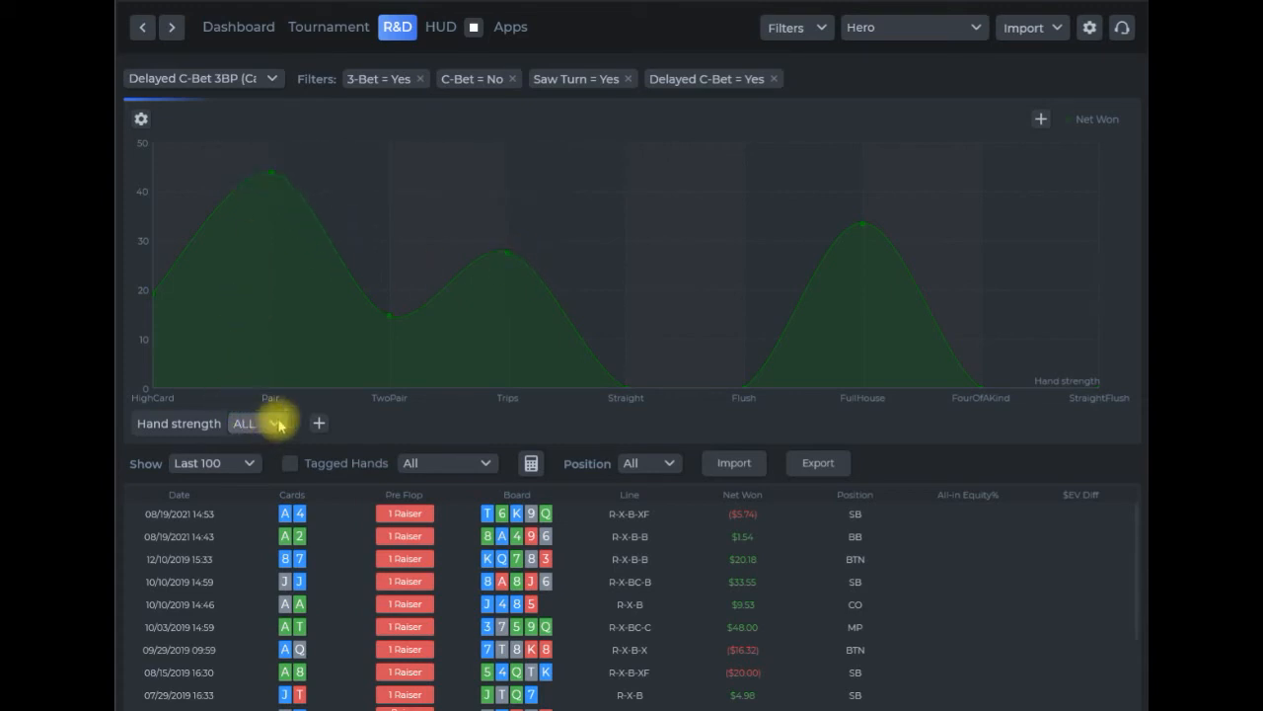
click(277, 425)
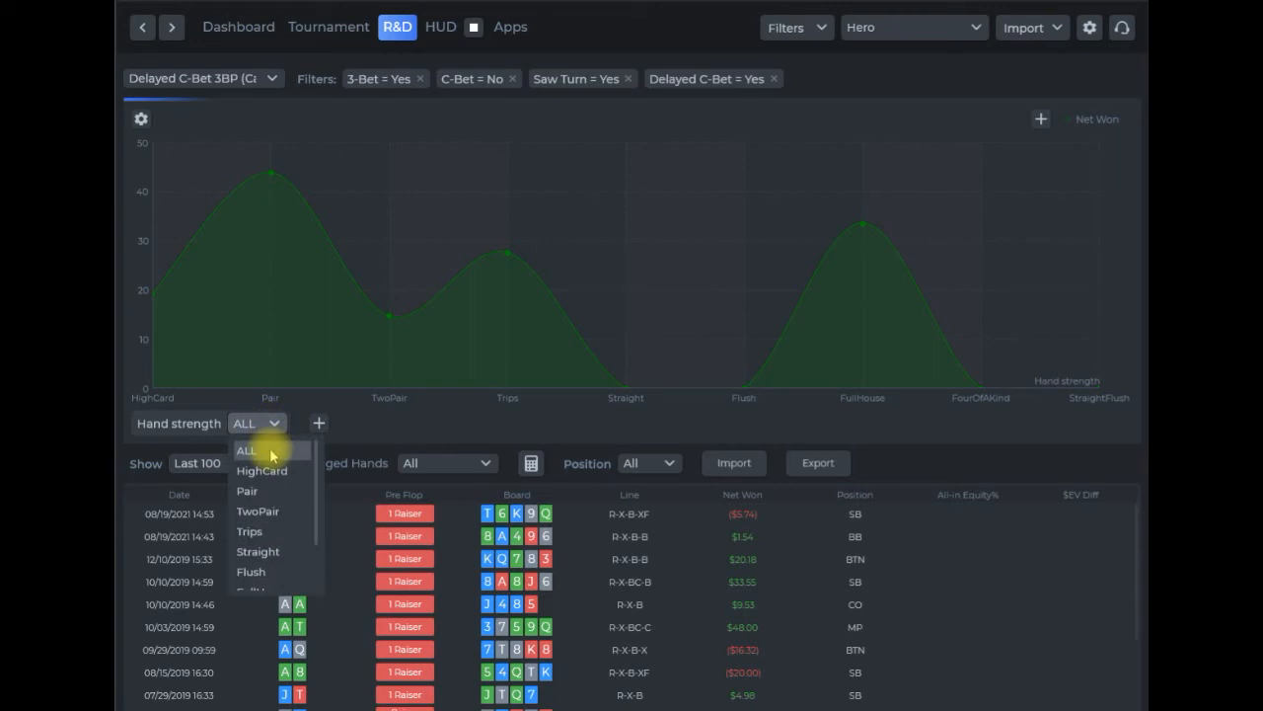
scroll(269, 533, down, 2)
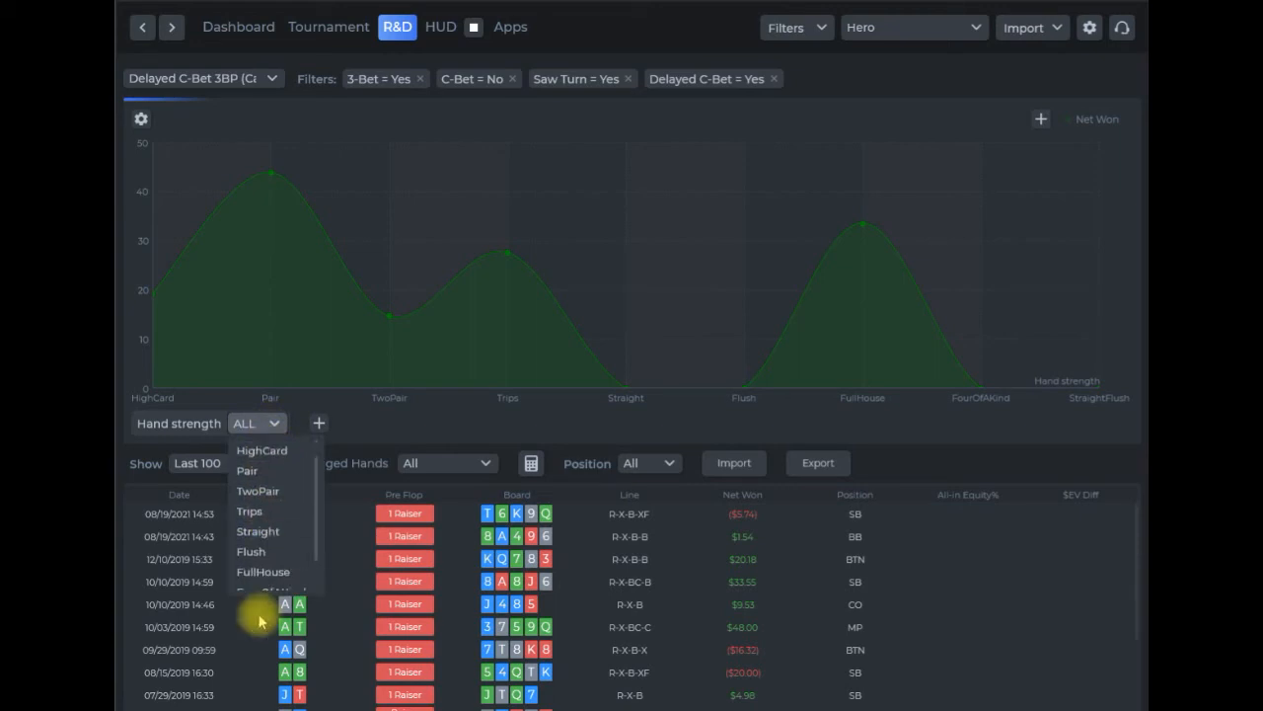
scroll(271, 484, up, 2)
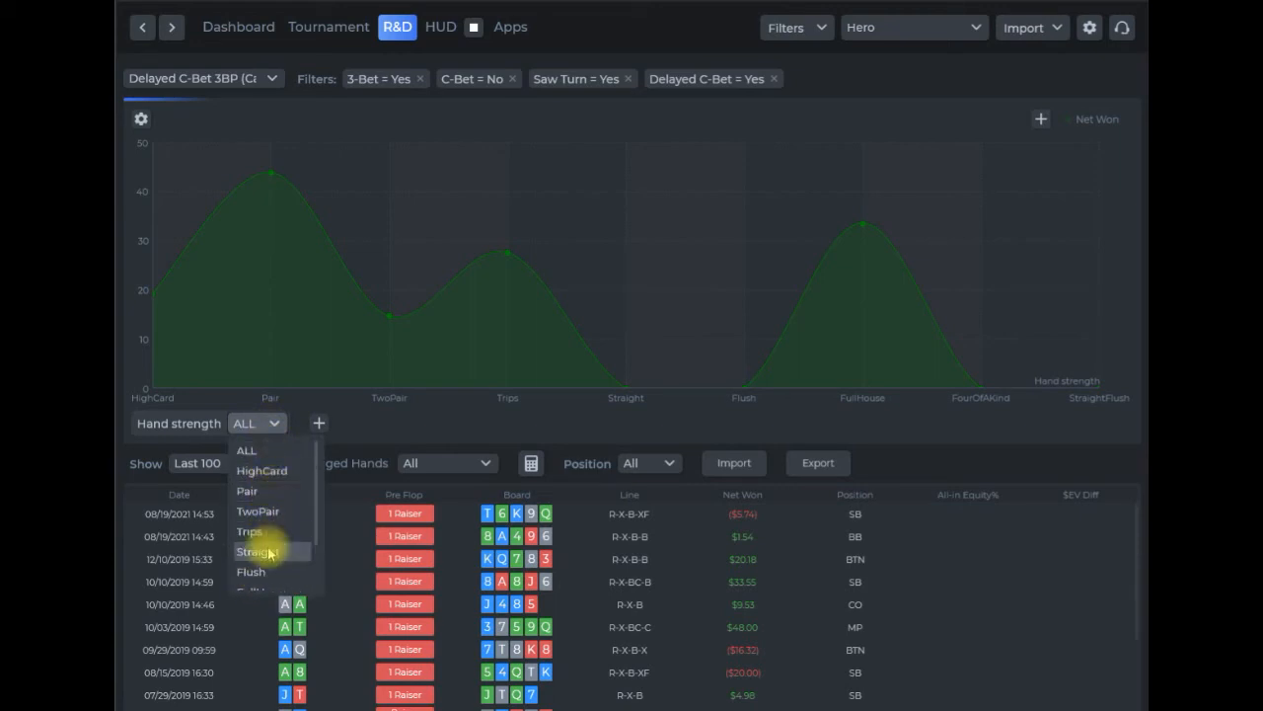
click(366, 430)
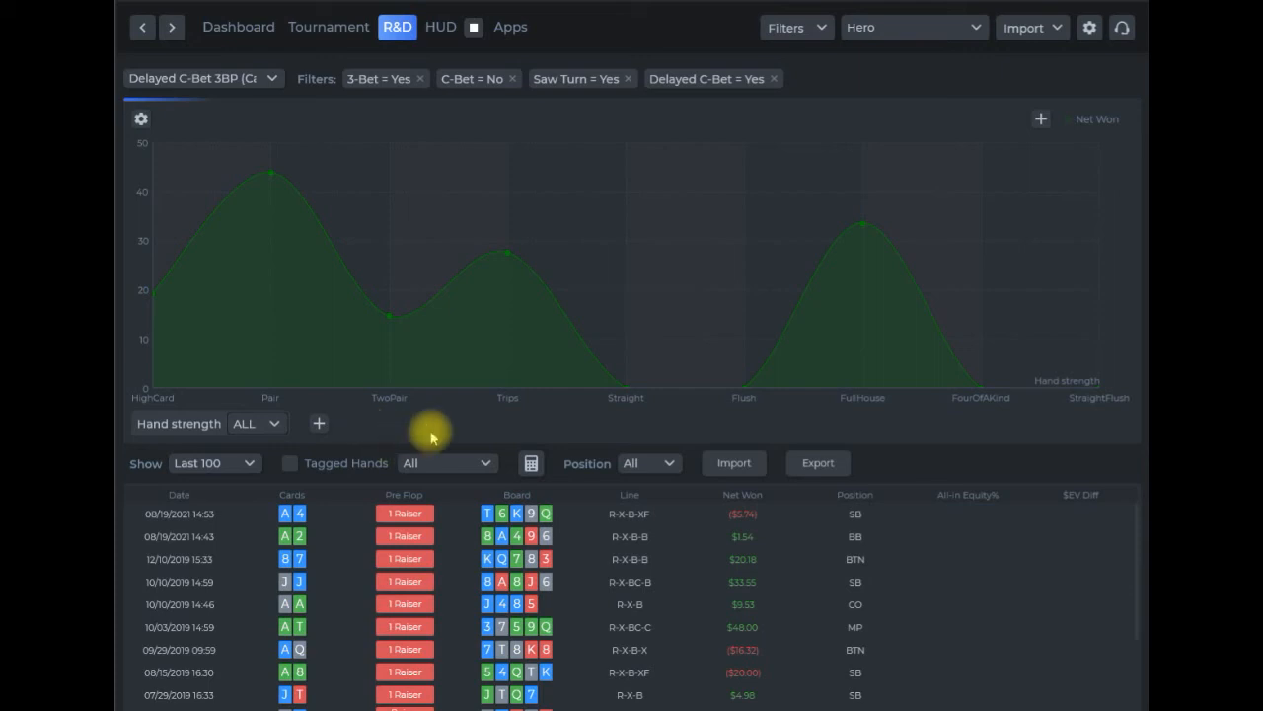
Step: Filter the hand strength graph to Pair with the Hand strength widget, and reset the filter to ALL
click(168, 427)
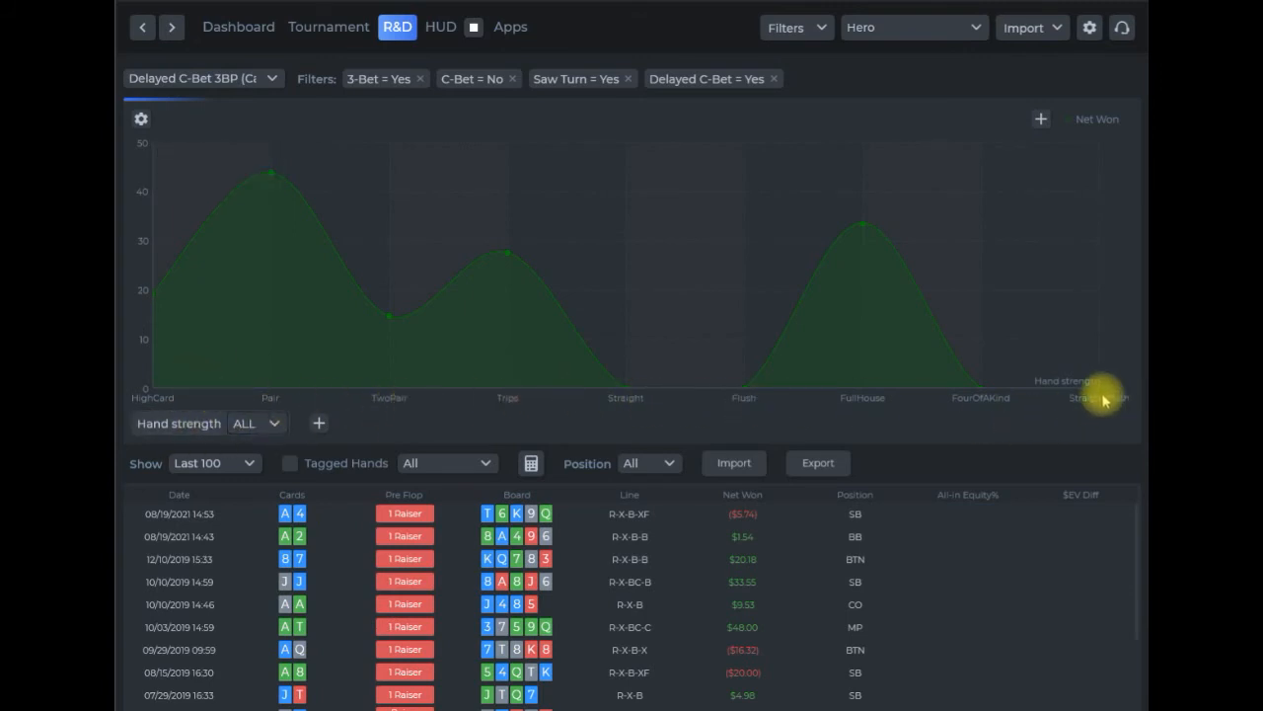
click(253, 423)
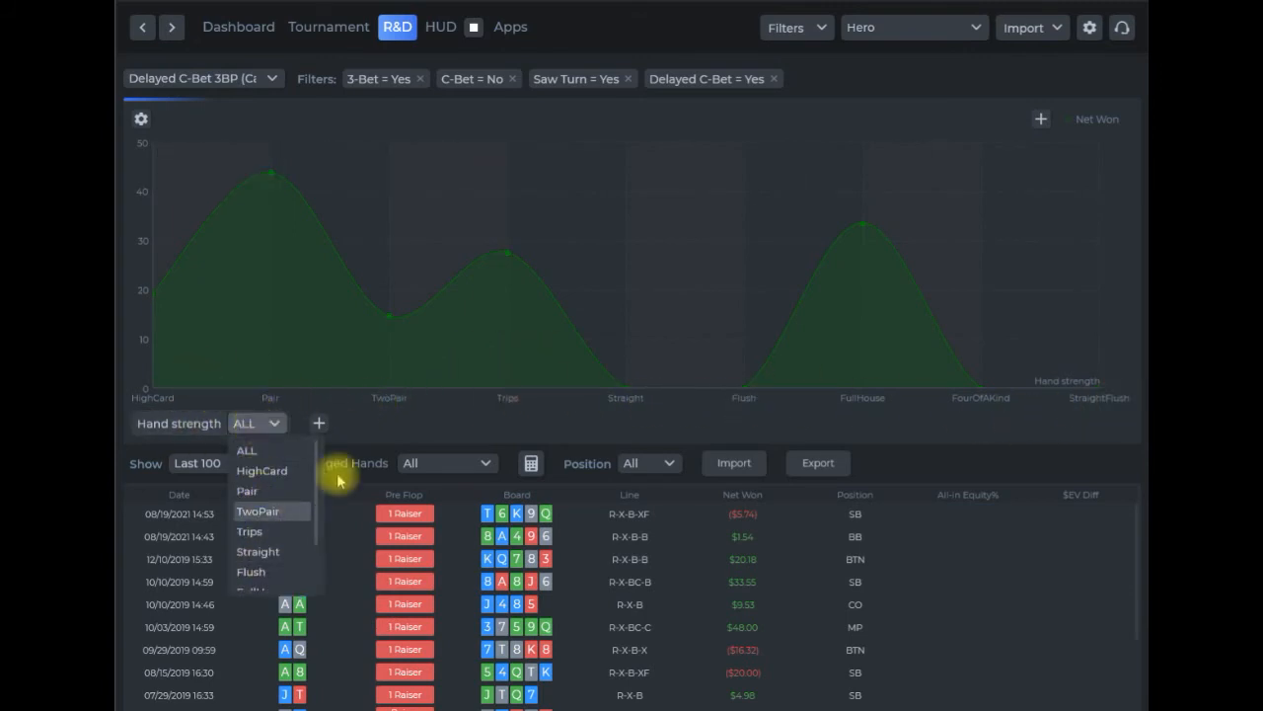
click(386, 438)
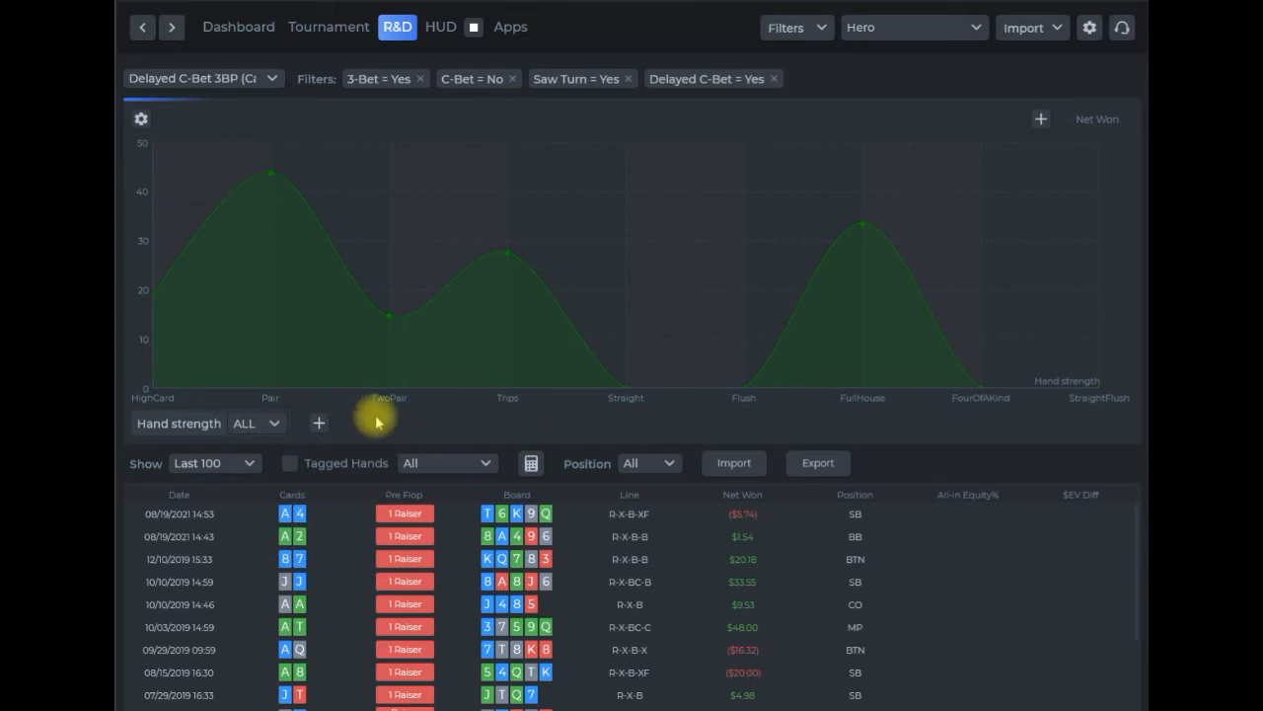
click(273, 424)
click(269, 491)
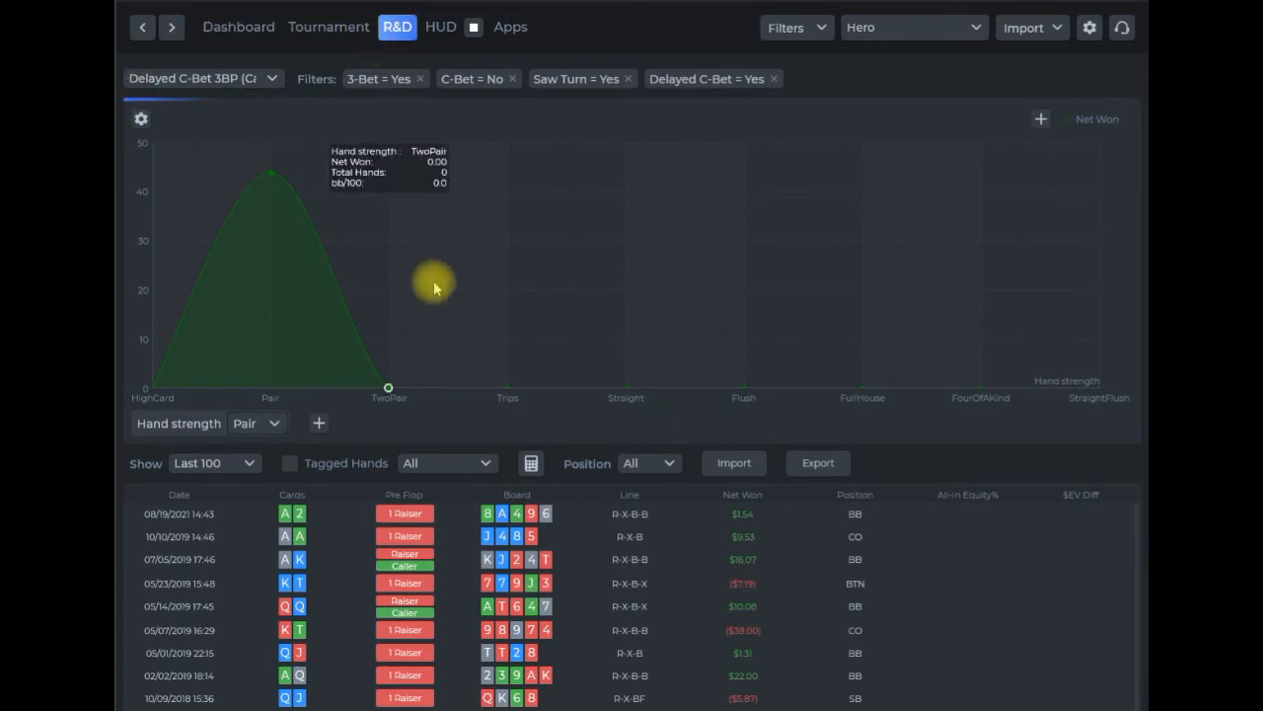
click(262, 425)
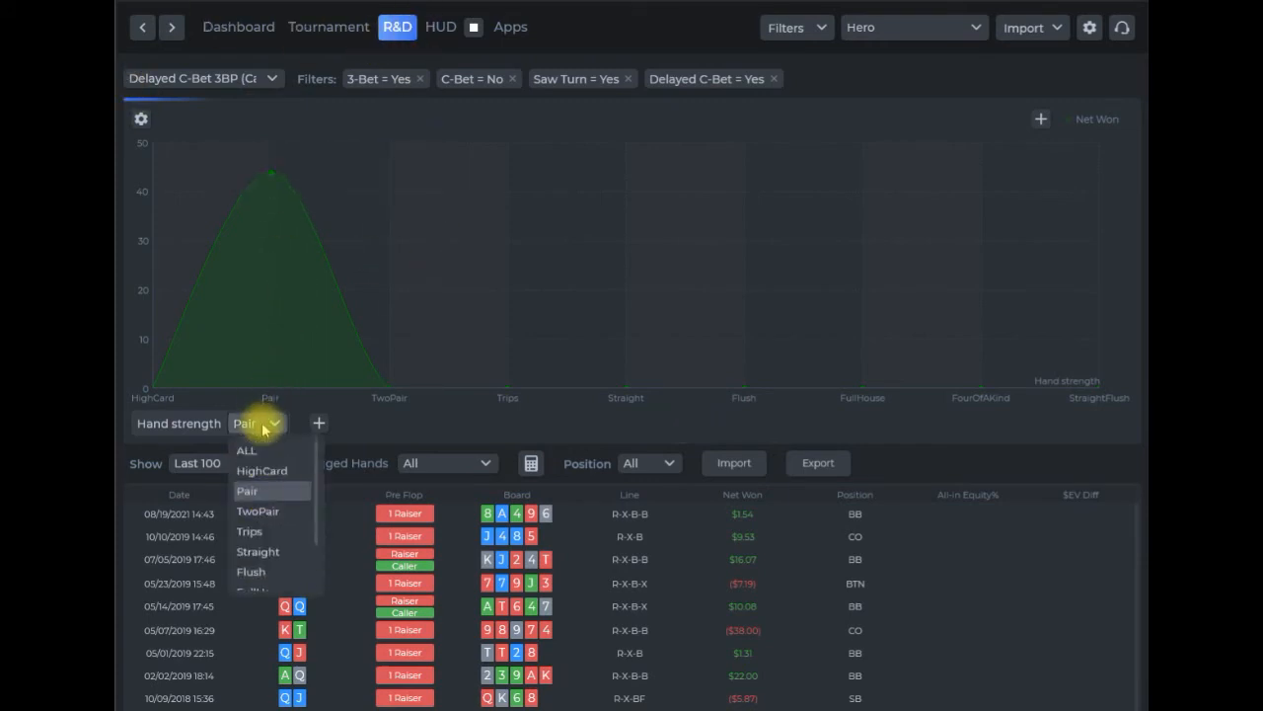
click(259, 444)
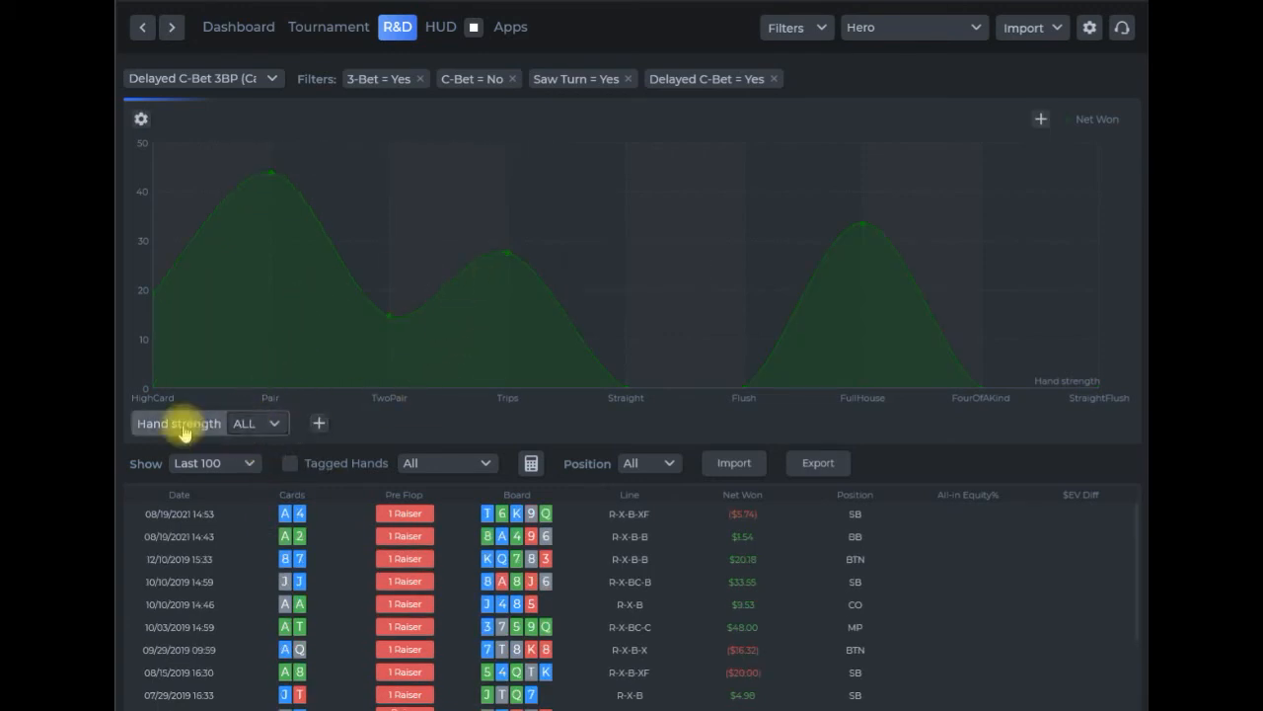
Step: Refresh the graph to bring back the bet size report, and look through the available chart types
right_click(553, 213)
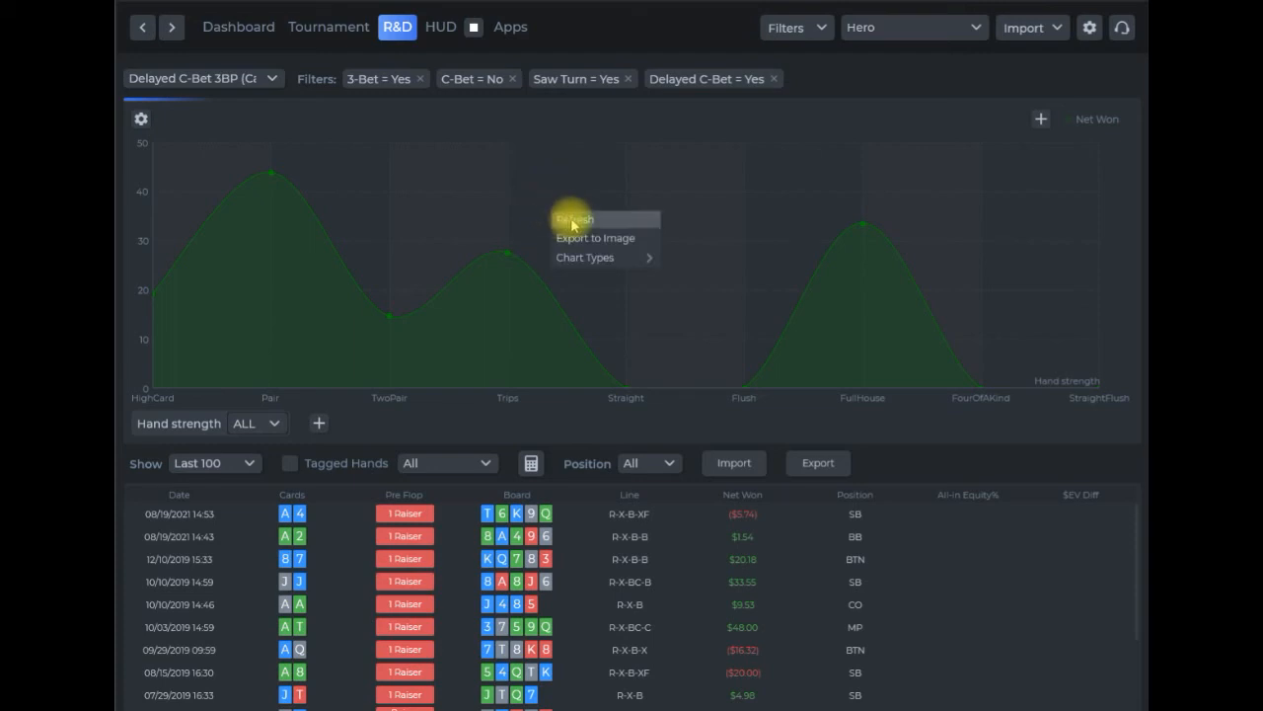
click(572, 220)
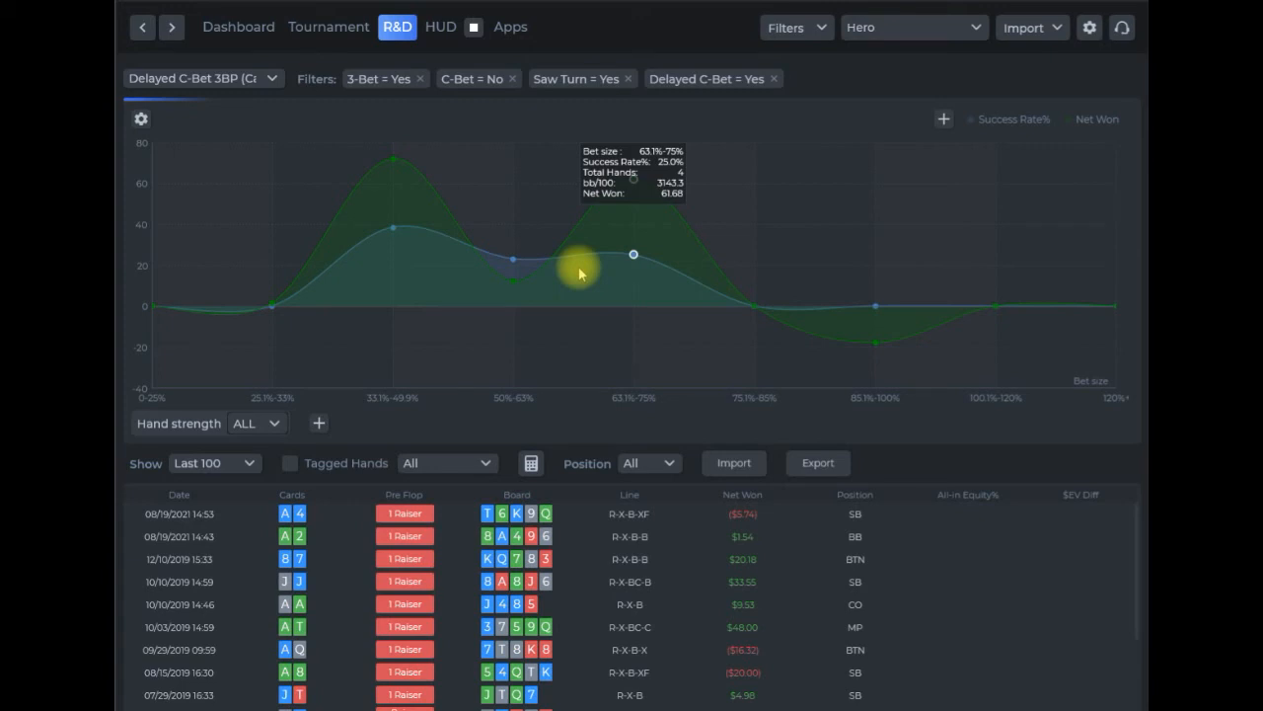
right_click(548, 218)
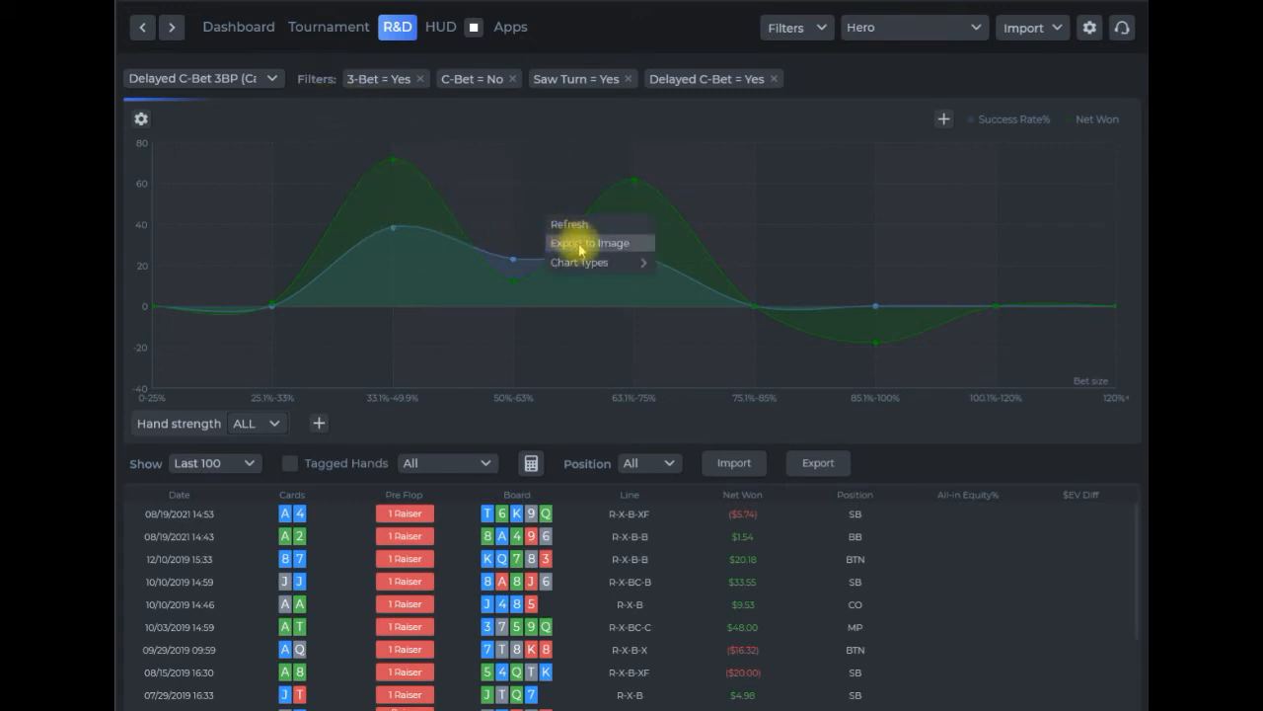
mouse_move(592, 263)
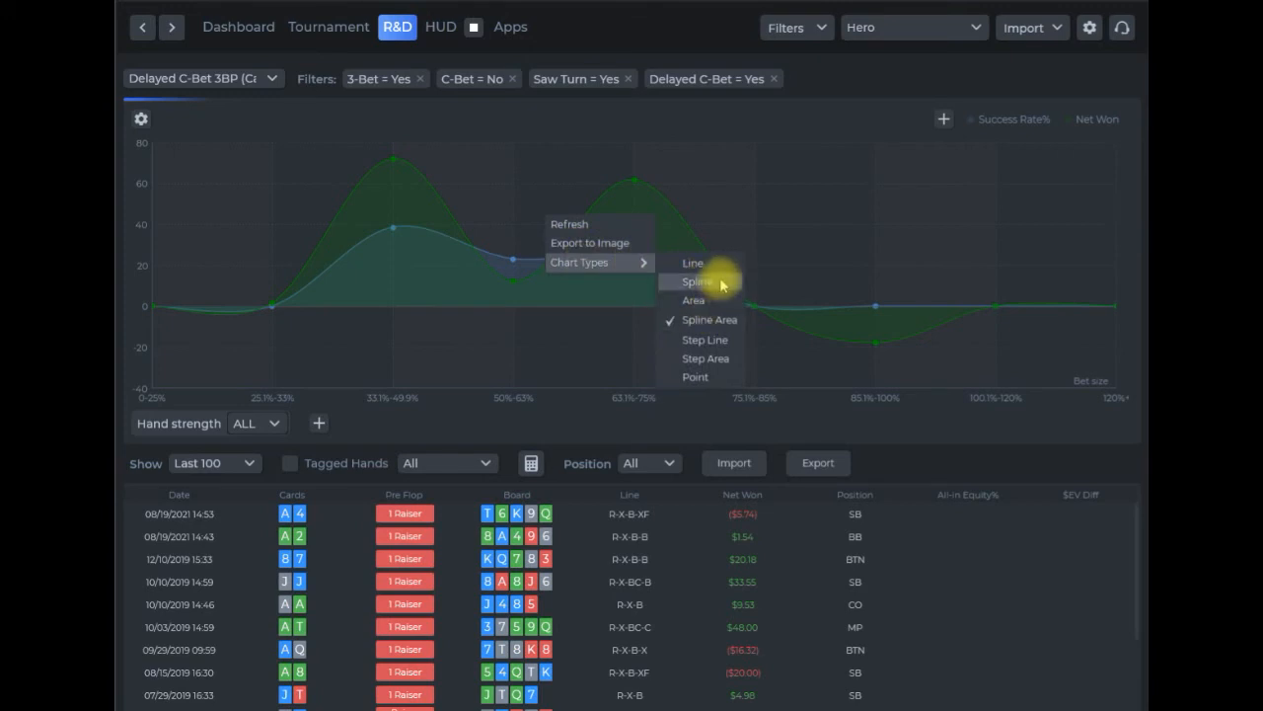
click(762, 135)
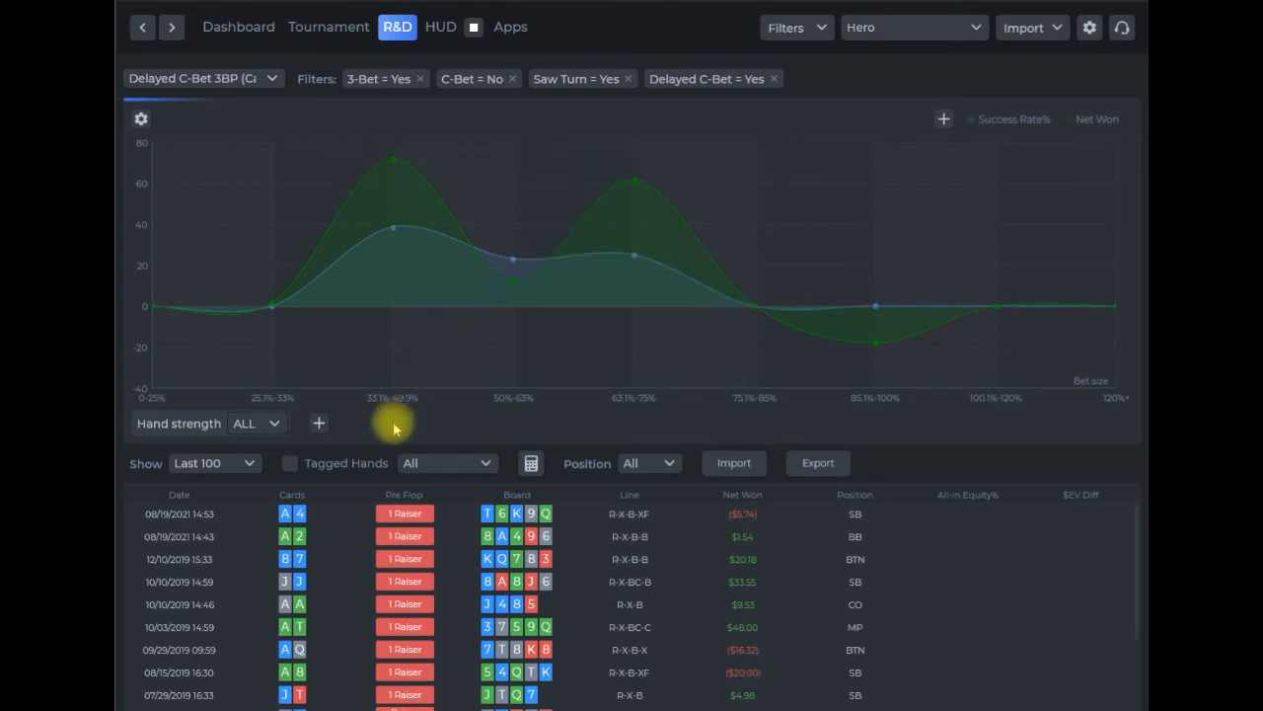
Step: Add the existing HS-BT widget to the report, keeping its preset board texture and hand strength ranges
click(319, 424)
scroll(615, 331, up, 1)
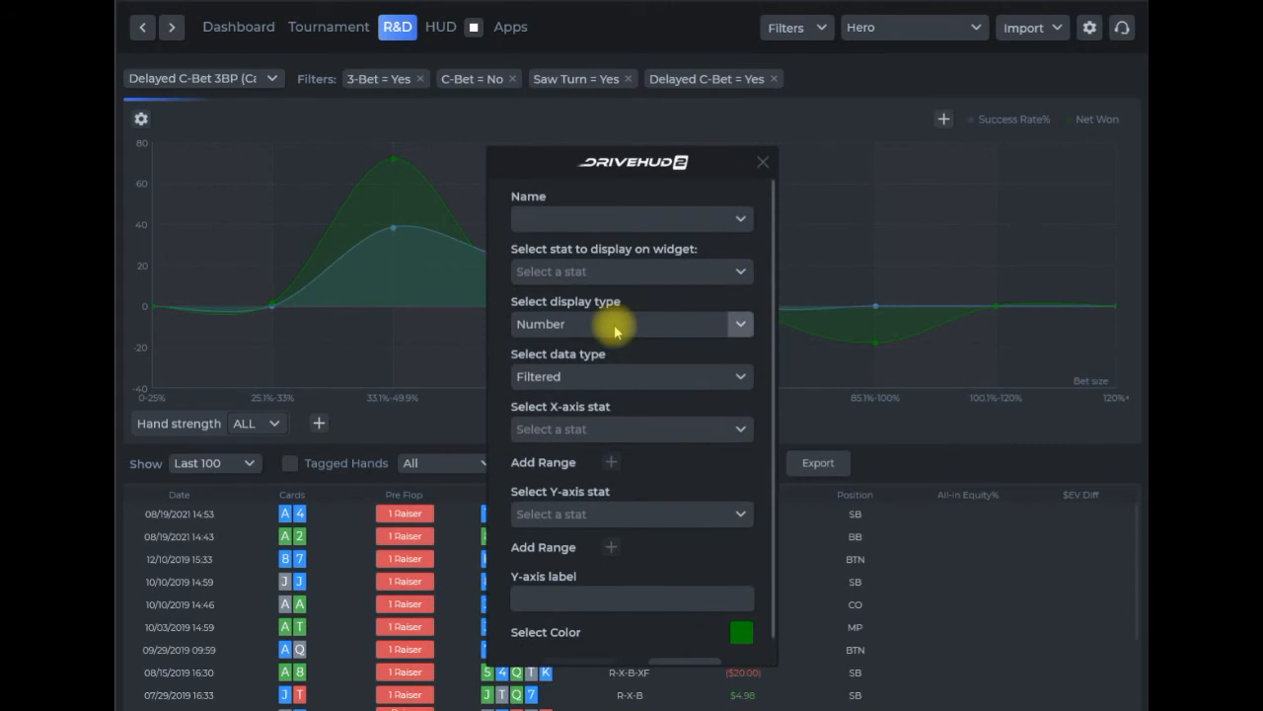
click(738, 219)
scroll(632, 310, down, 5)
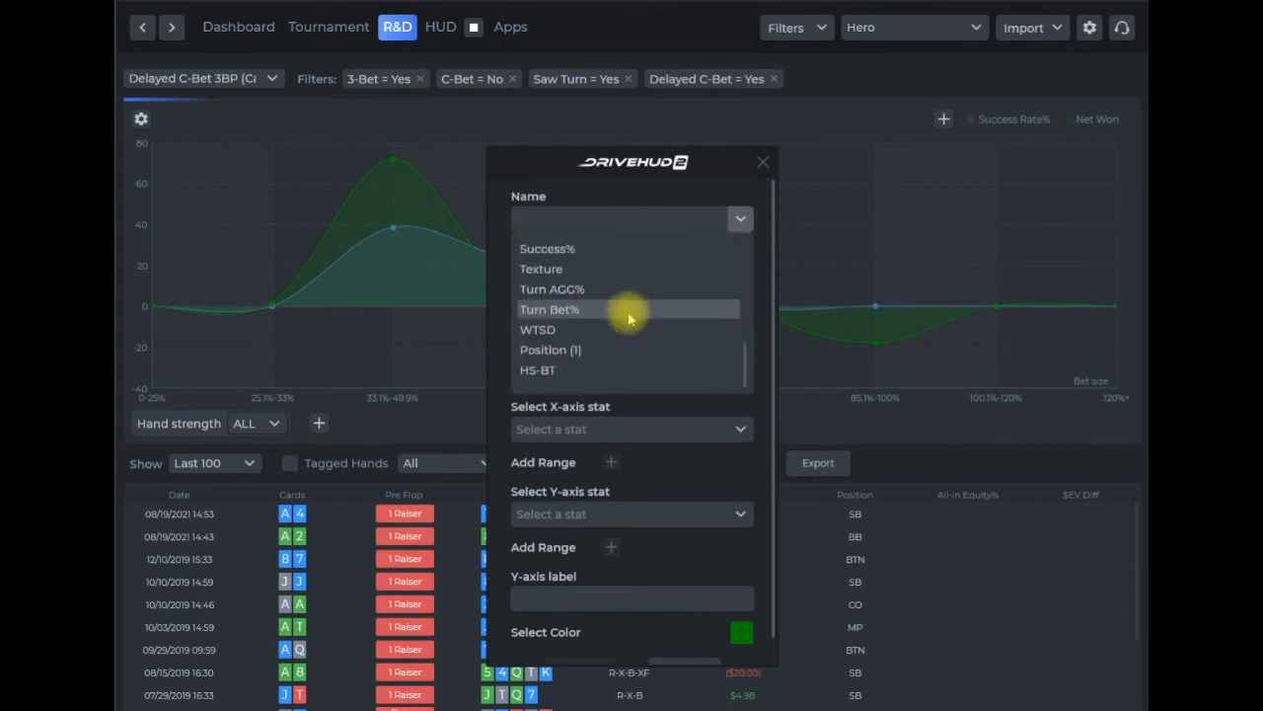
click(557, 377)
scroll(631, 542, down, 8)
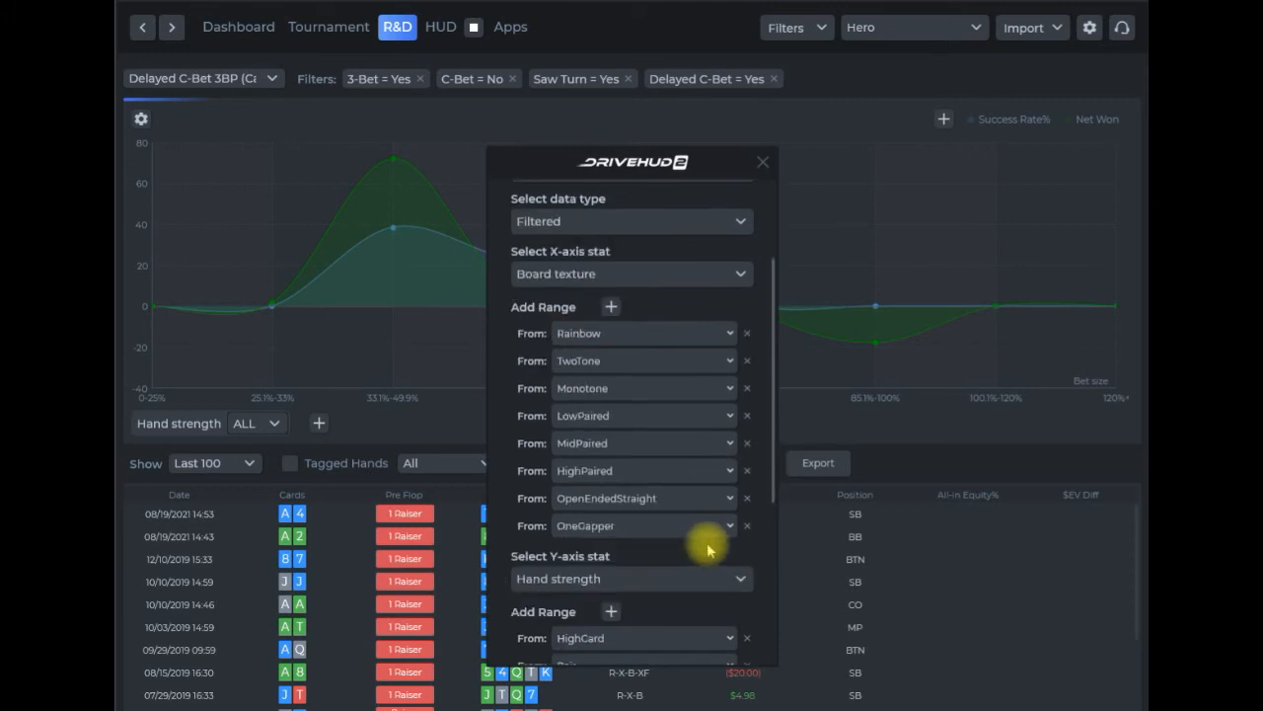
scroll(569, 582, down, 3)
click(565, 654)
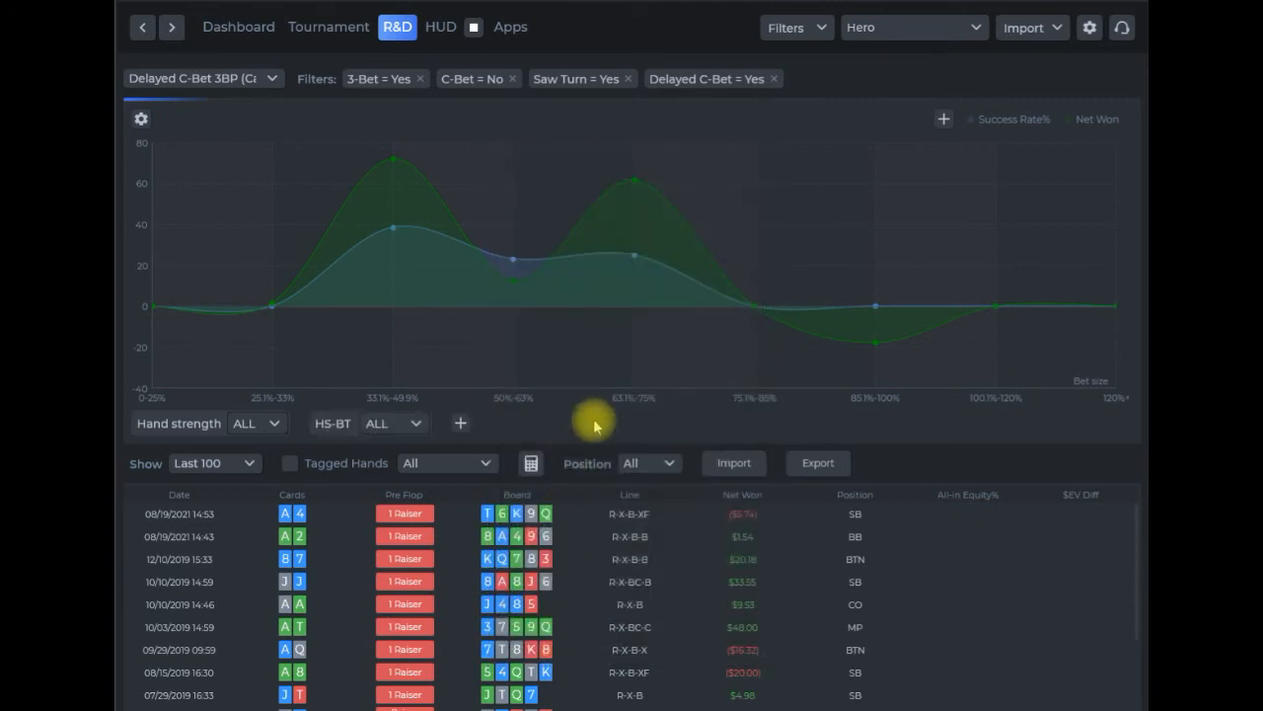
Step: Graph the HS-BT widget and list the hands behind the FullHouse result on MidPaired boards
click(335, 425)
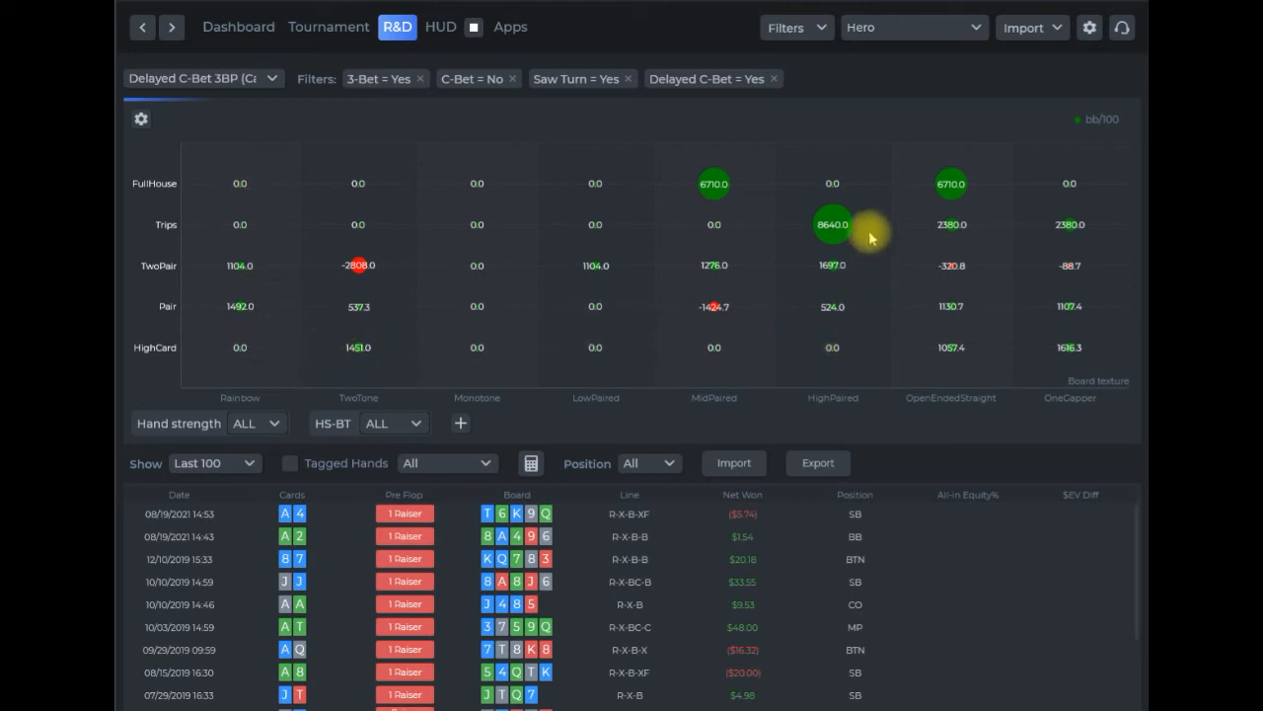
click(713, 195)
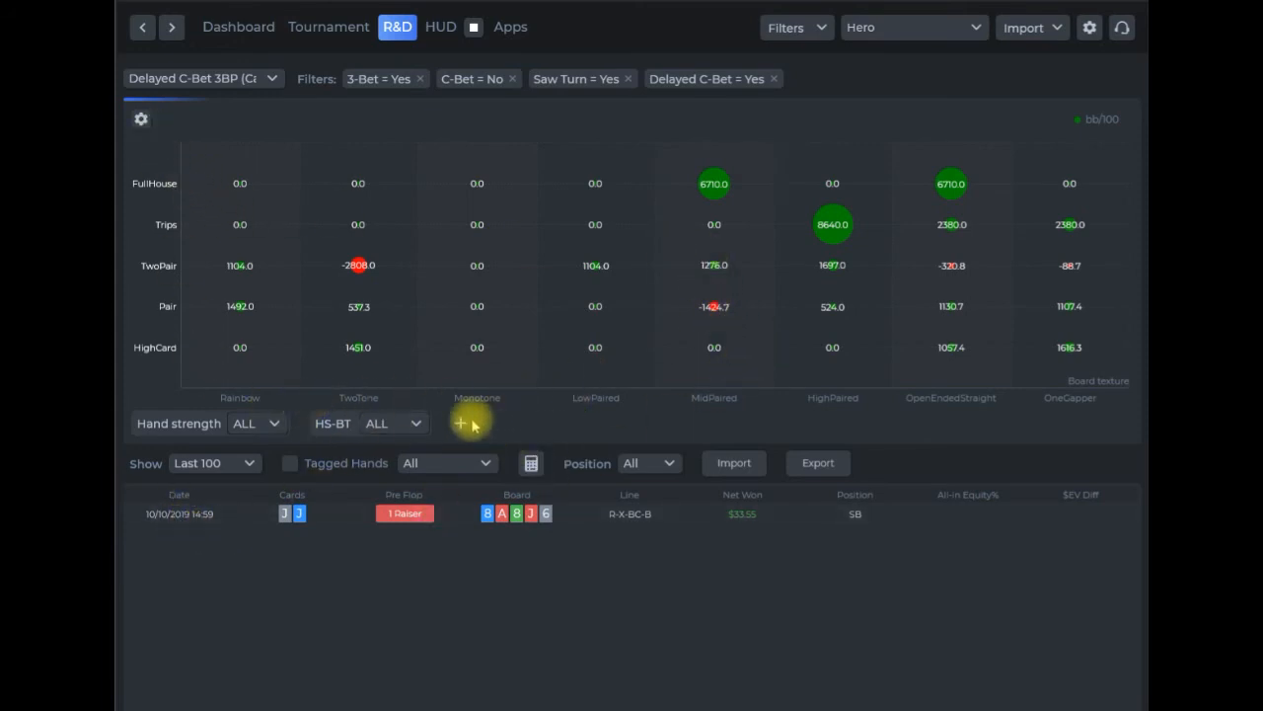
Step: Examine the HS-BT widget's X-axis and Y-axis ranges, Z-axis stat choices and color settings, and close its editor
right_click(341, 425)
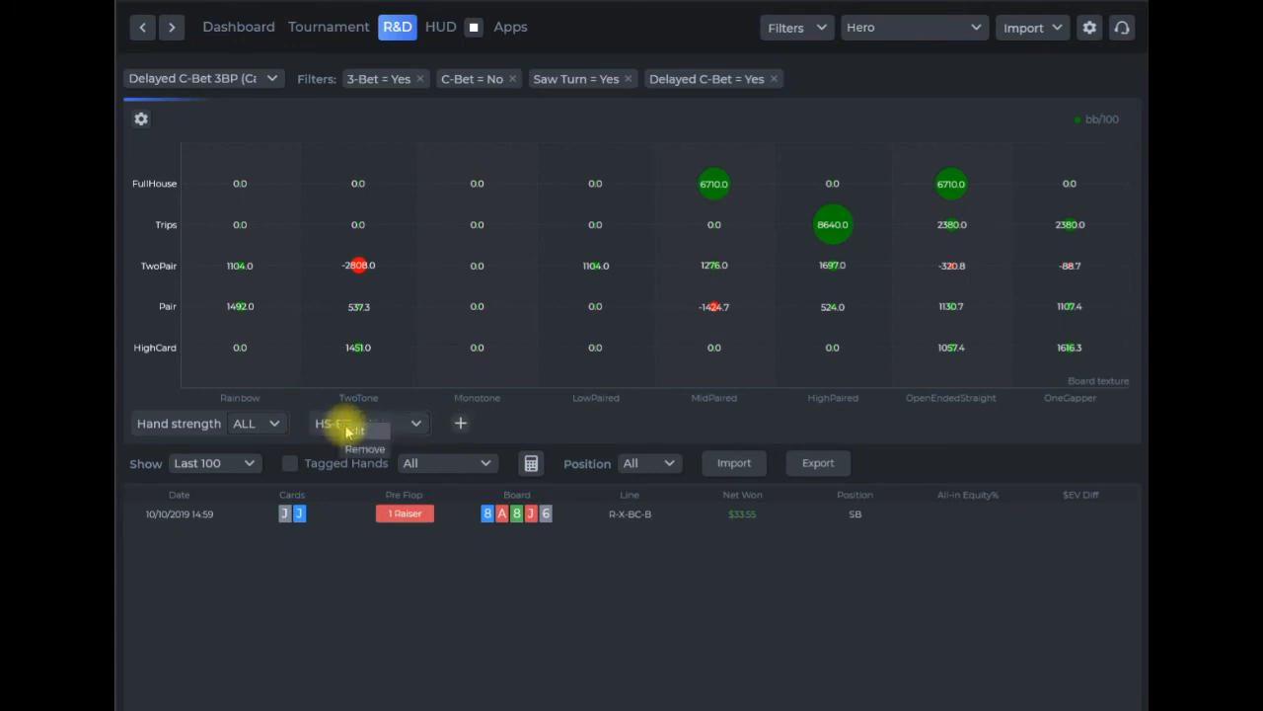
click(350, 430)
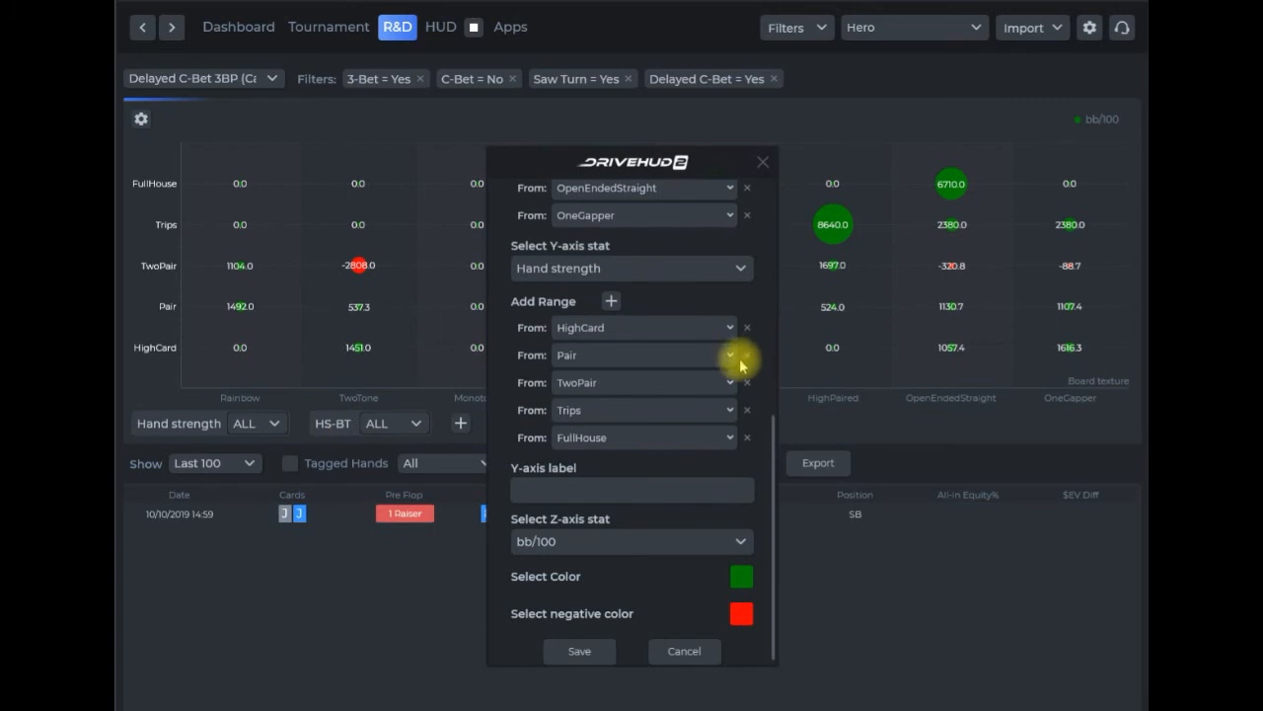
scroll(760, 417, down, 1)
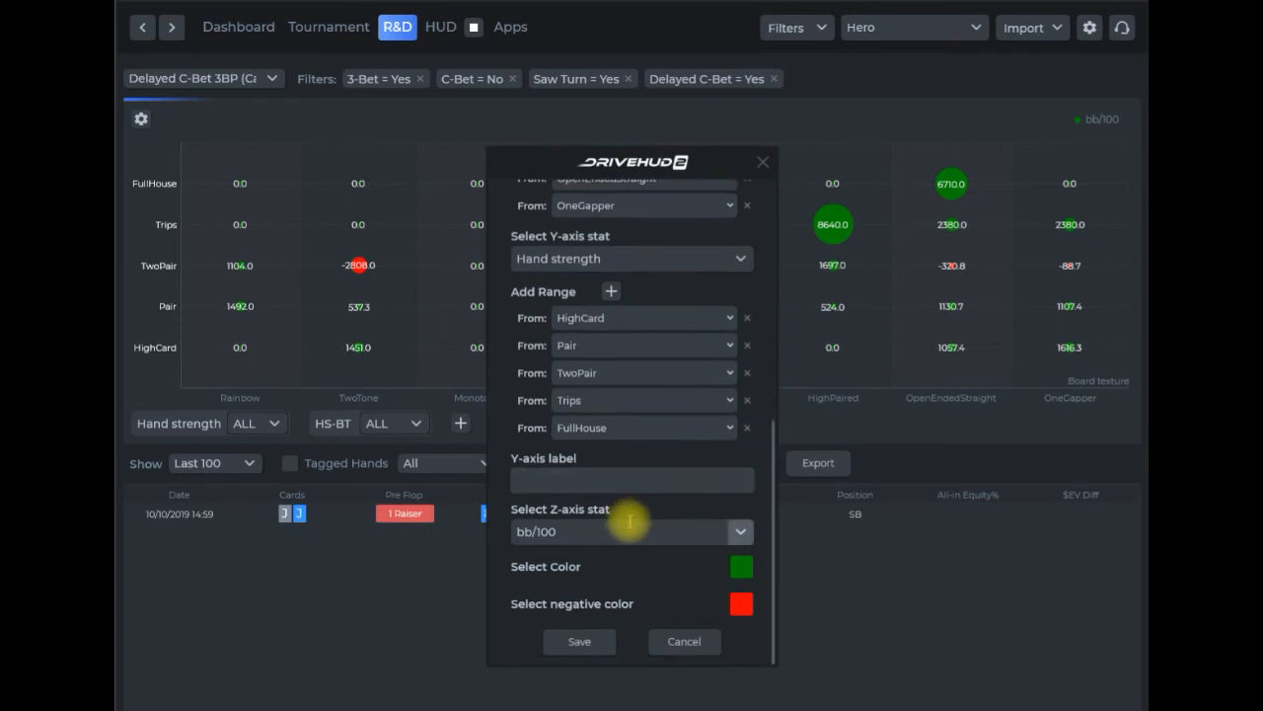
scroll(629, 521, up, 1)
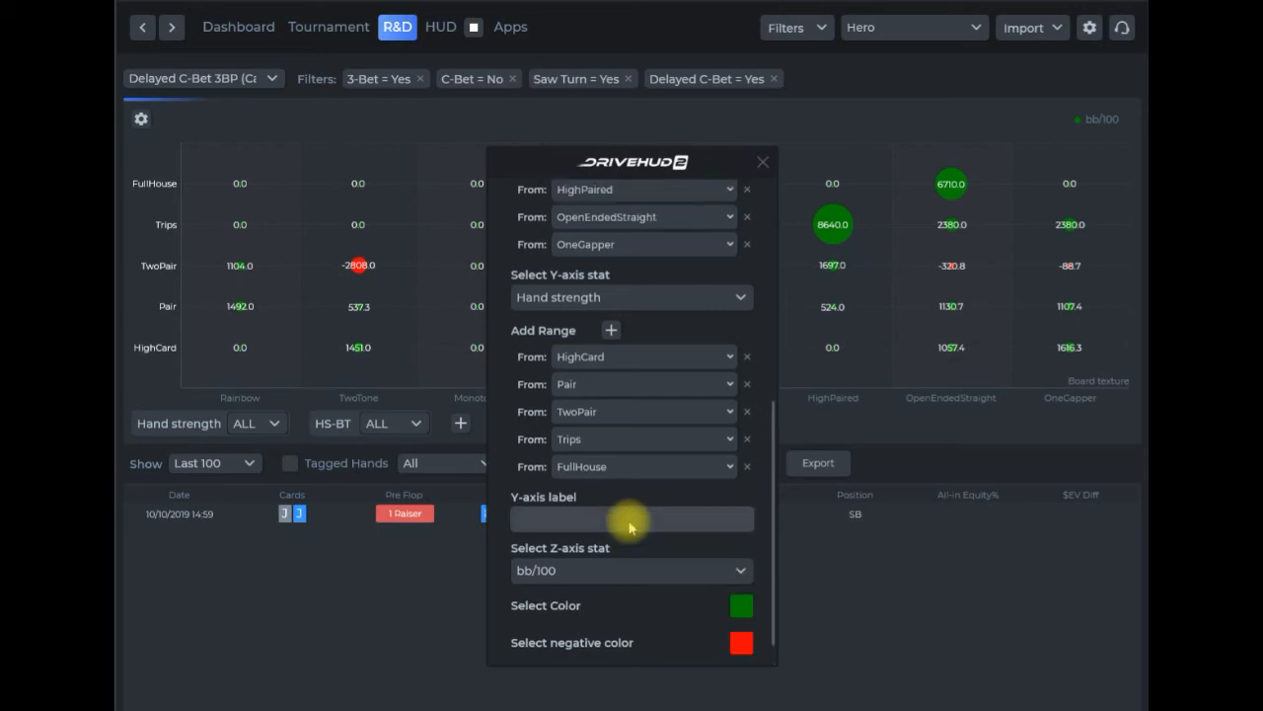
scroll(629, 521, down, 1)
scroll(631, 510, up, 1)
scroll(632, 510, up, 2)
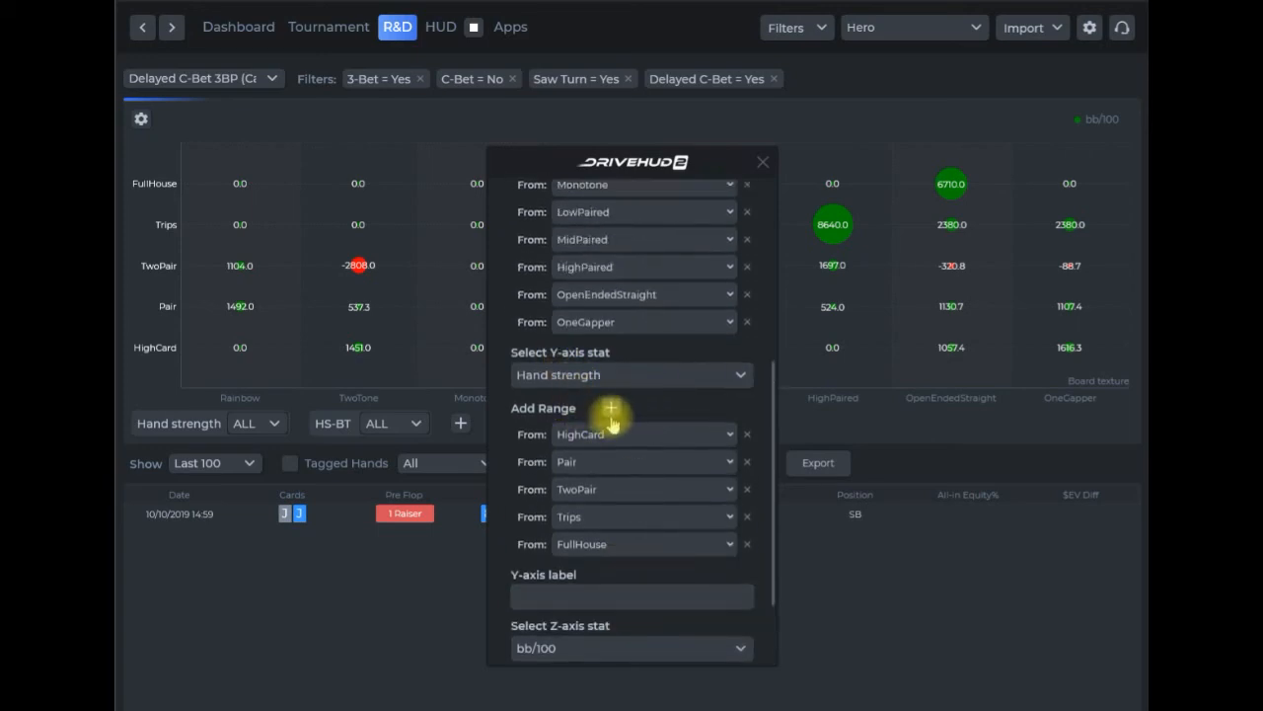
scroll(626, 528, down, 3)
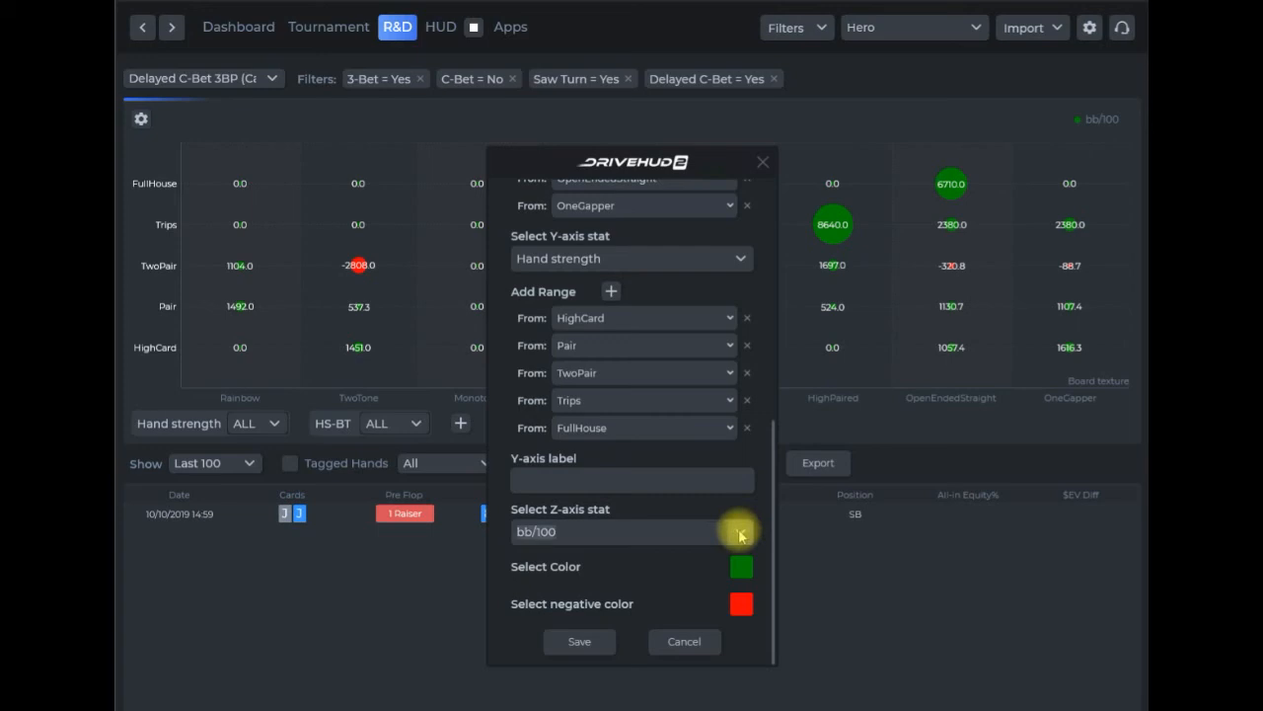
click(740, 534)
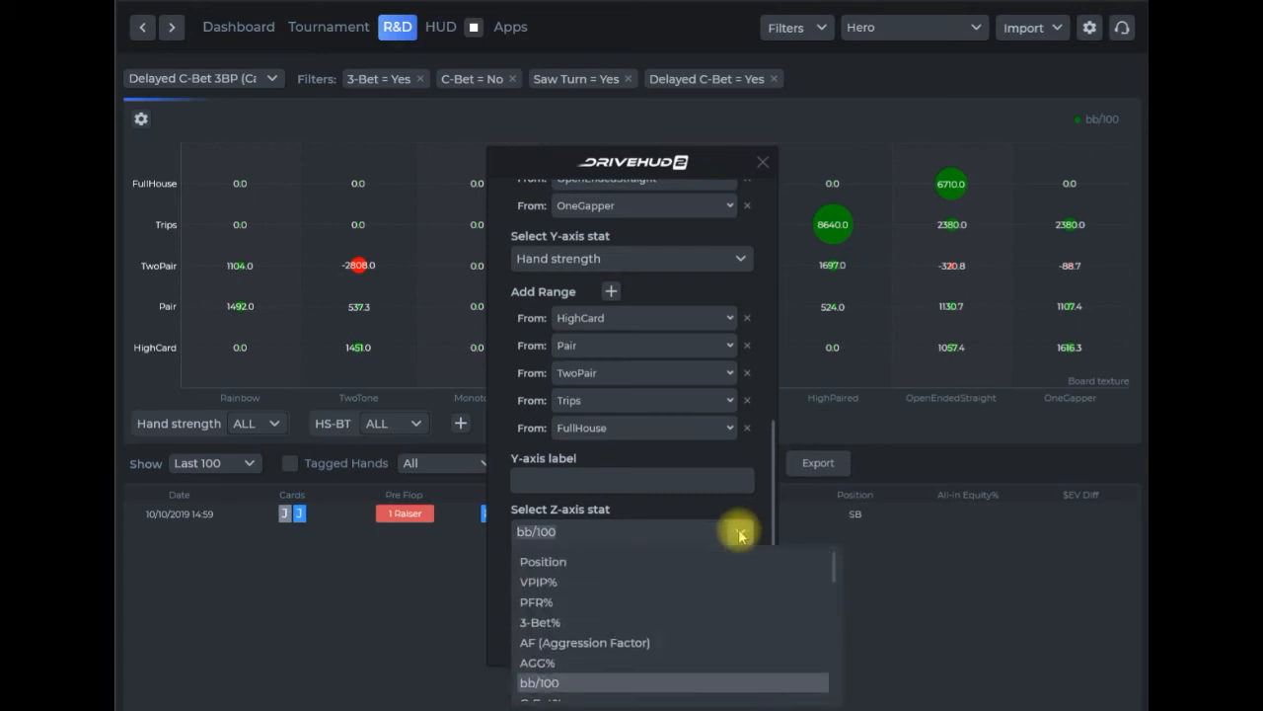
click(771, 467)
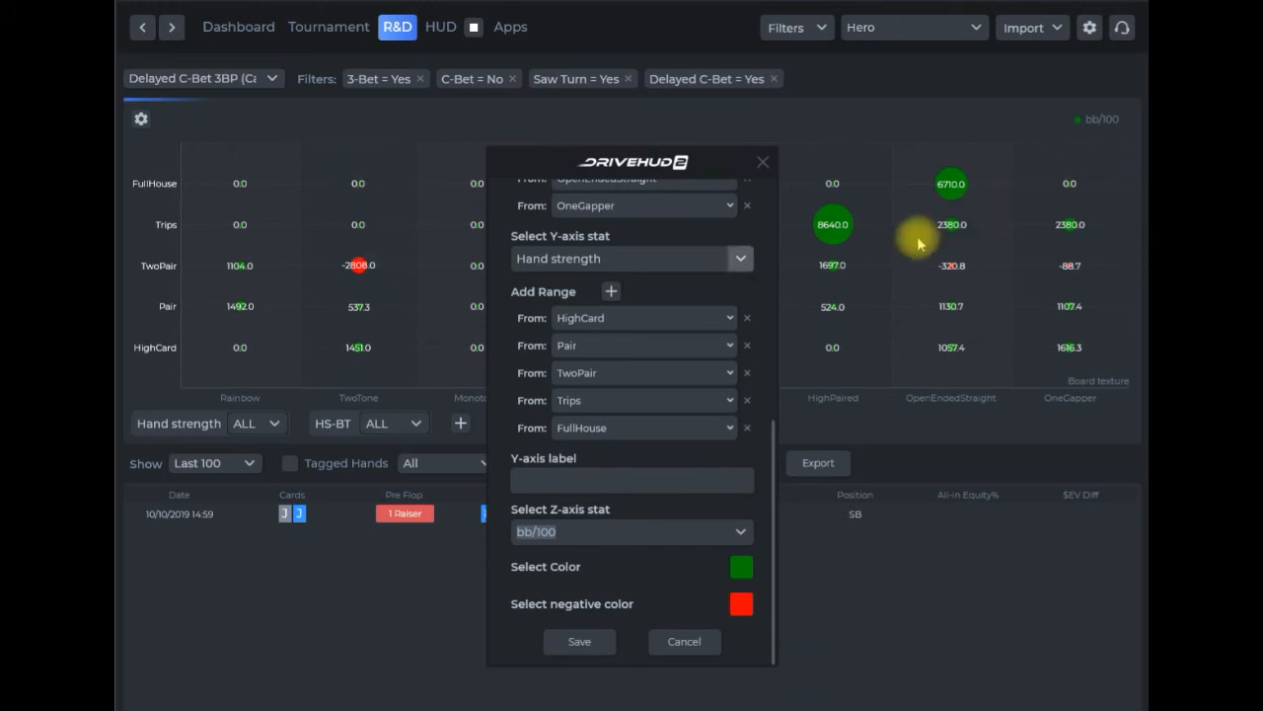
click(763, 163)
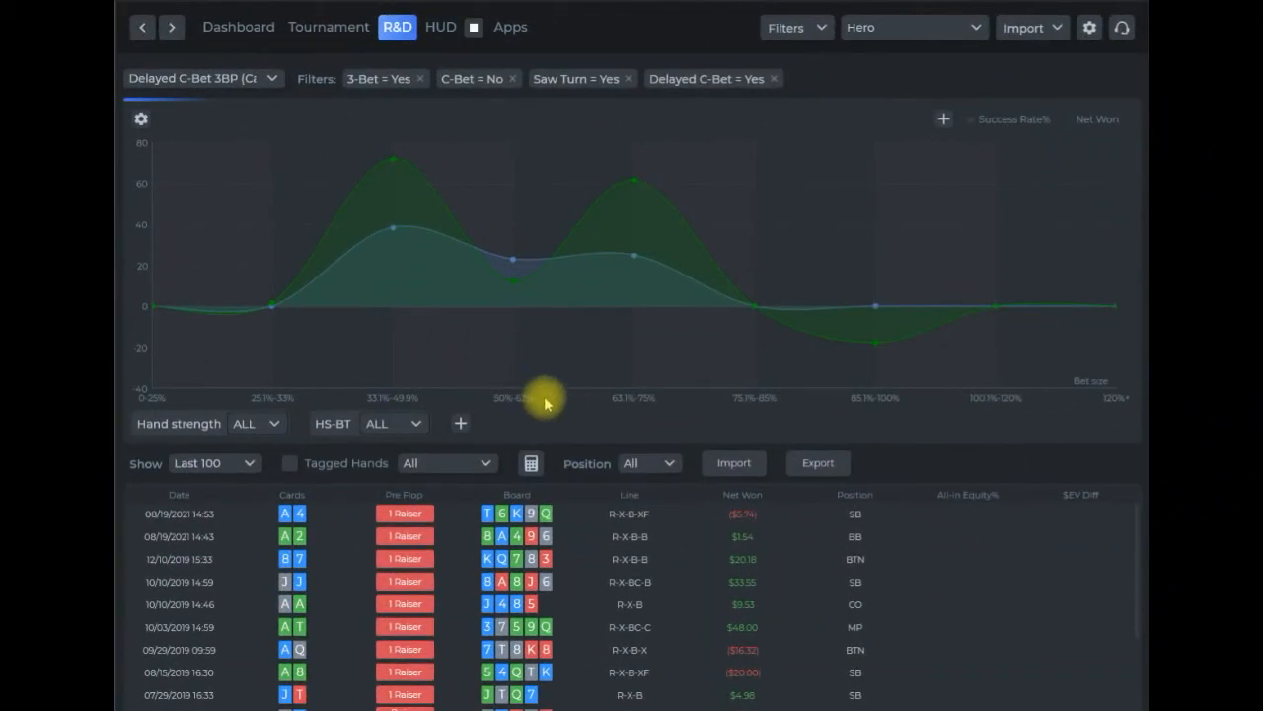
Step: Start a new widget named Board that displays the Board texture stat
click(461, 425)
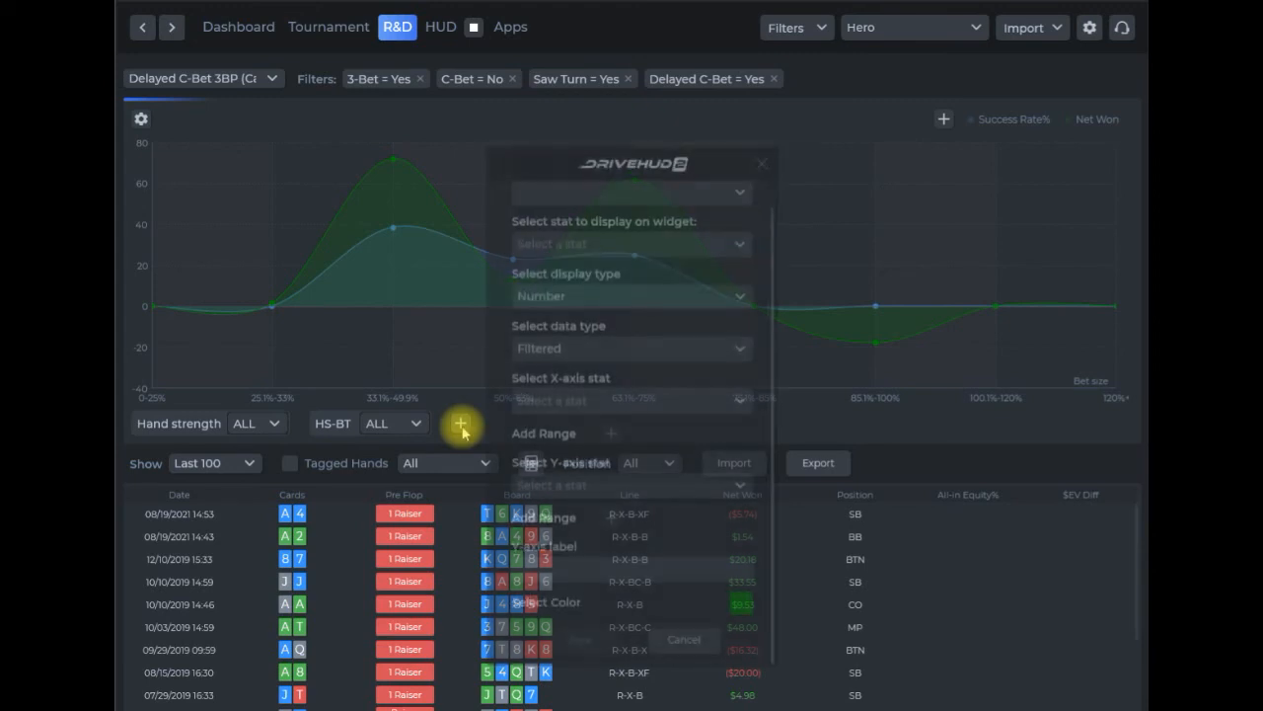
scroll(674, 350, up, 1)
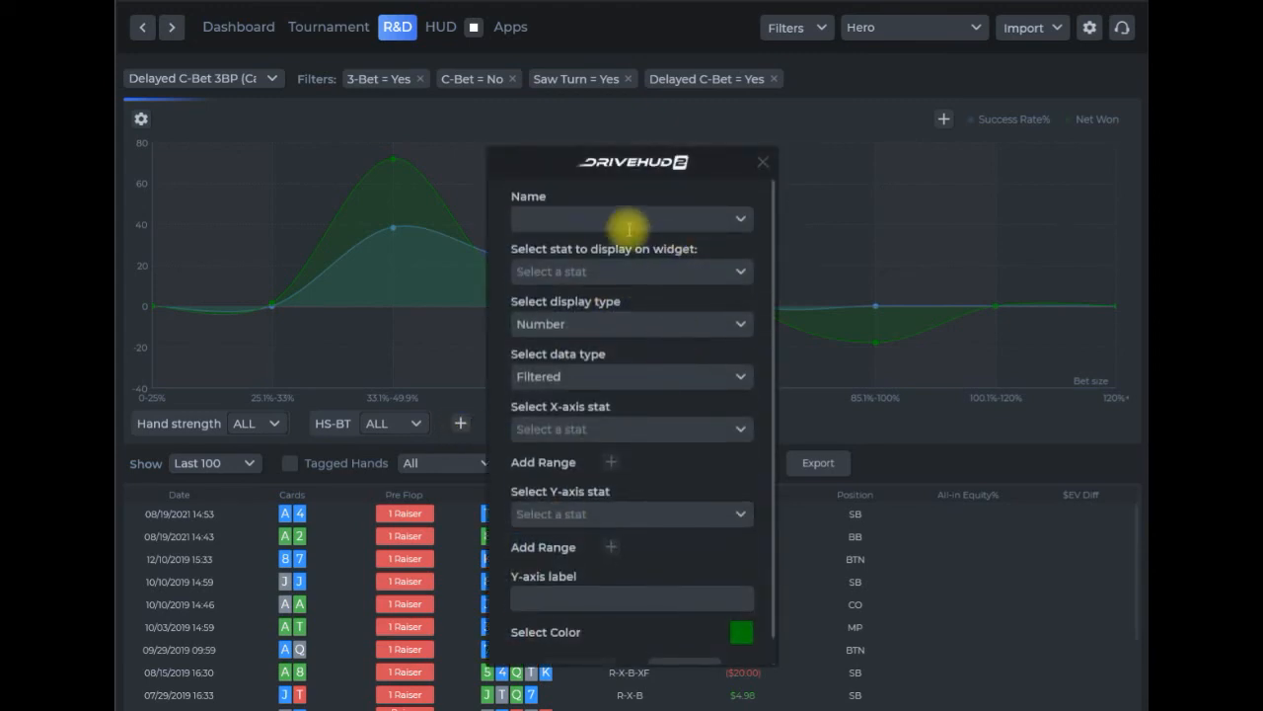
click(528, 215)
click(565, 174)
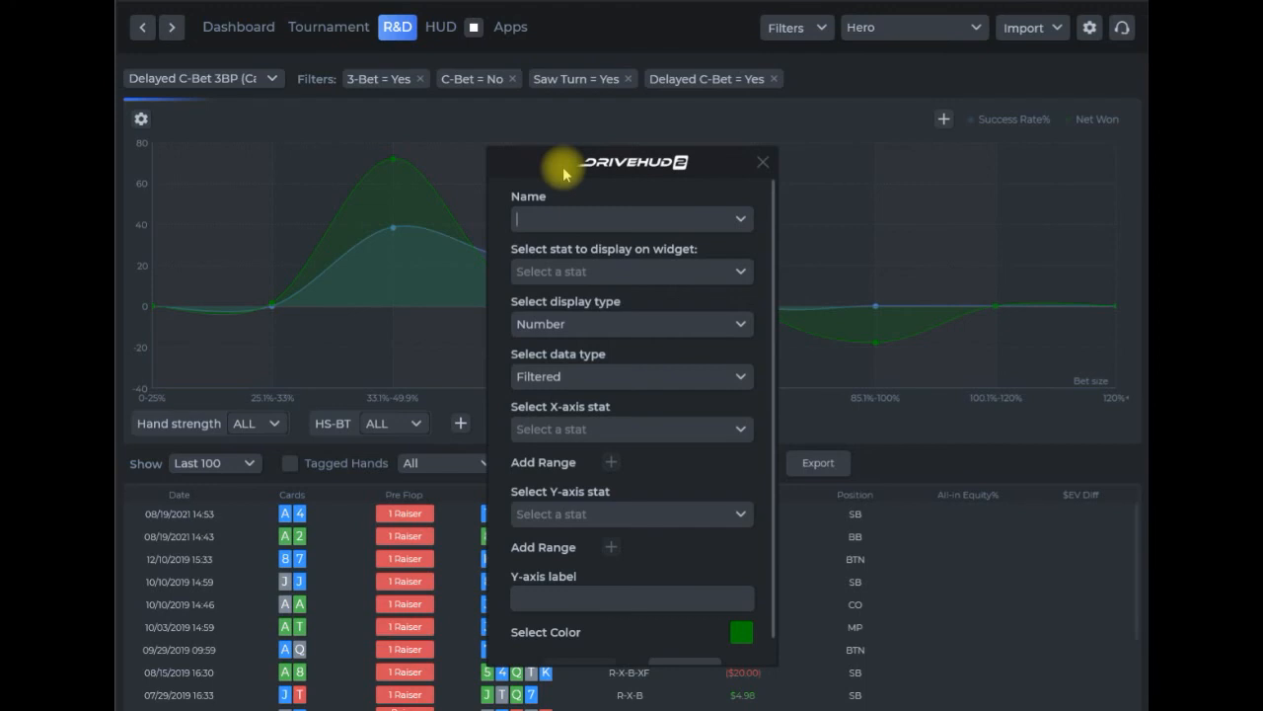
text(Board)
click(744, 273)
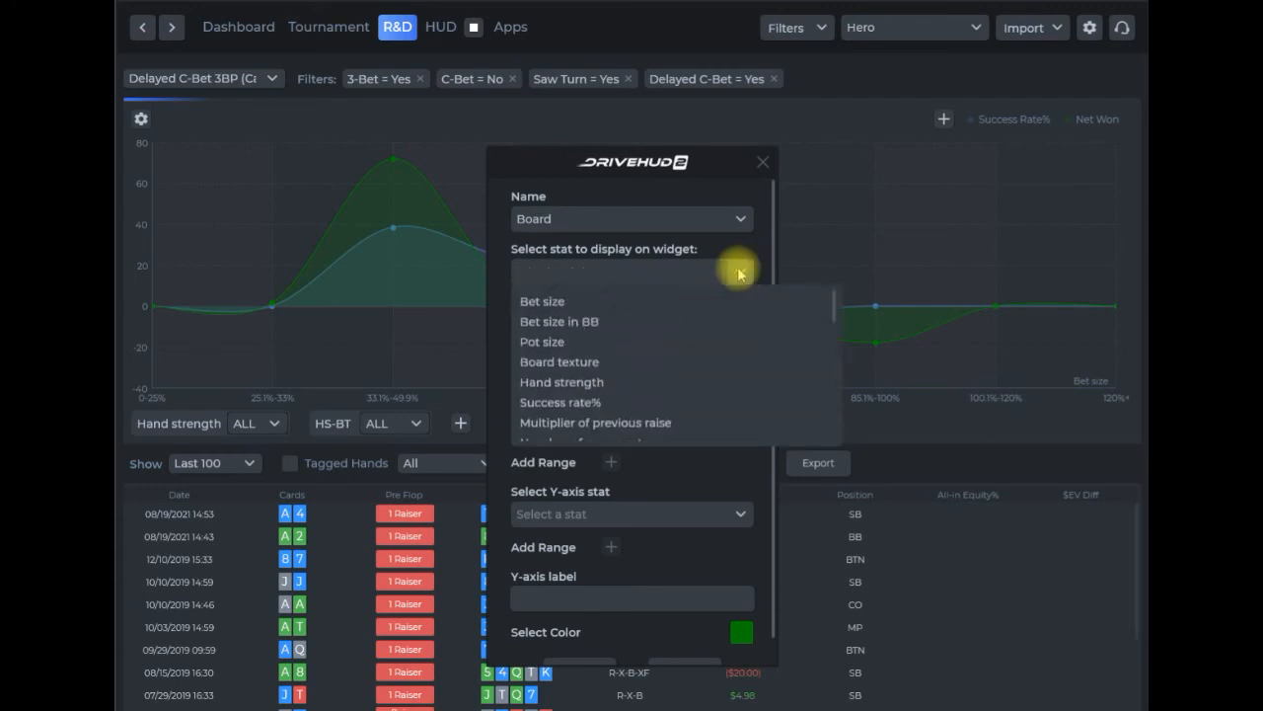
click(595, 362)
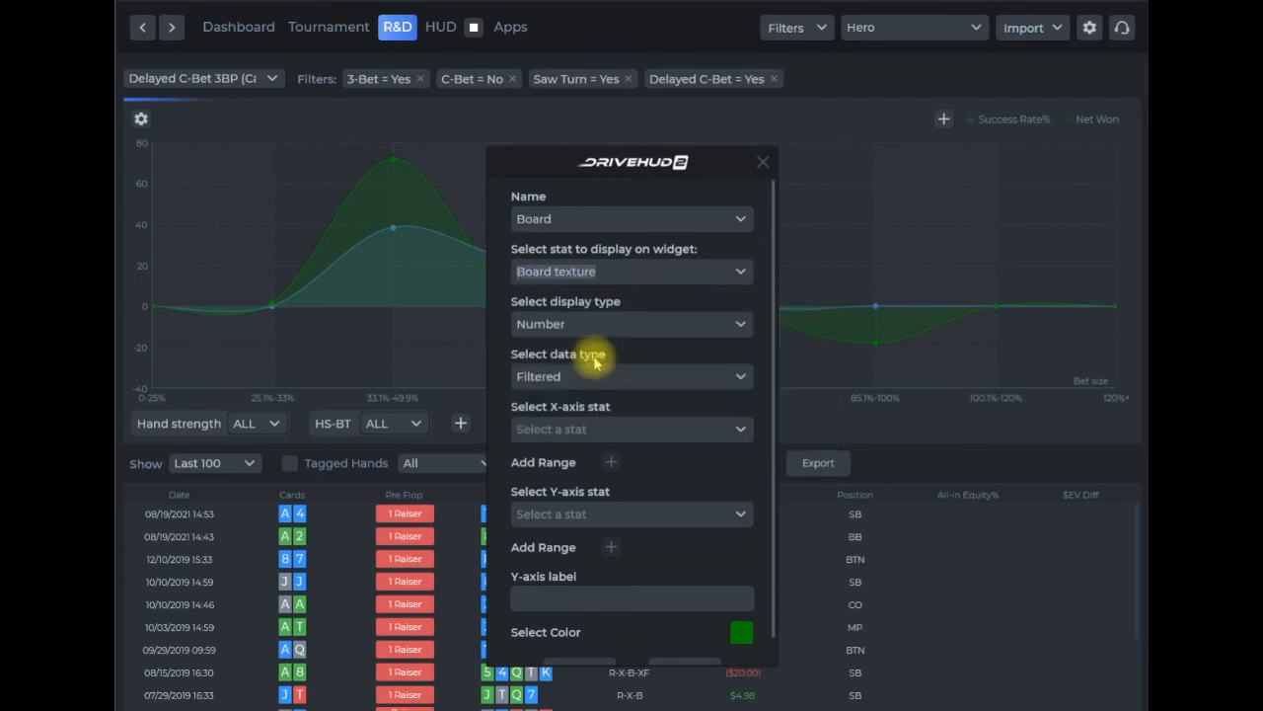
Step: Set the Board widget's display type to Dropdown and its X-axis stat to Board texture
click(739, 325)
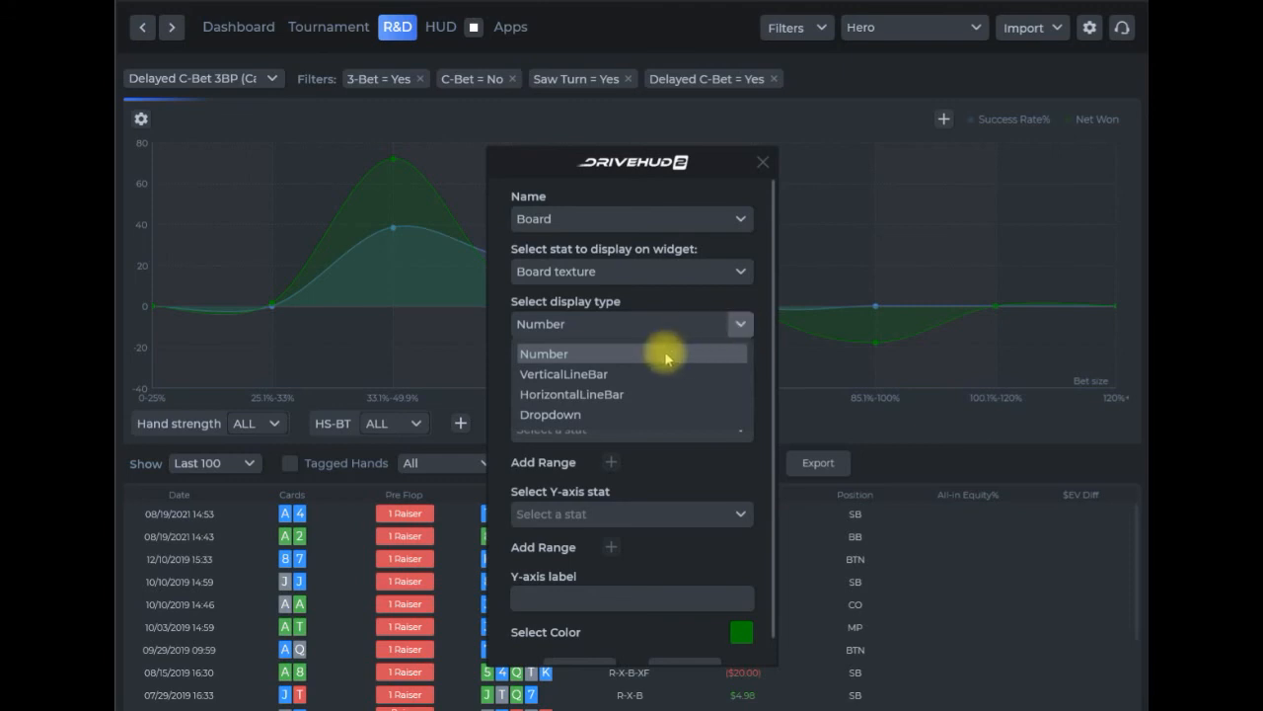
click(559, 414)
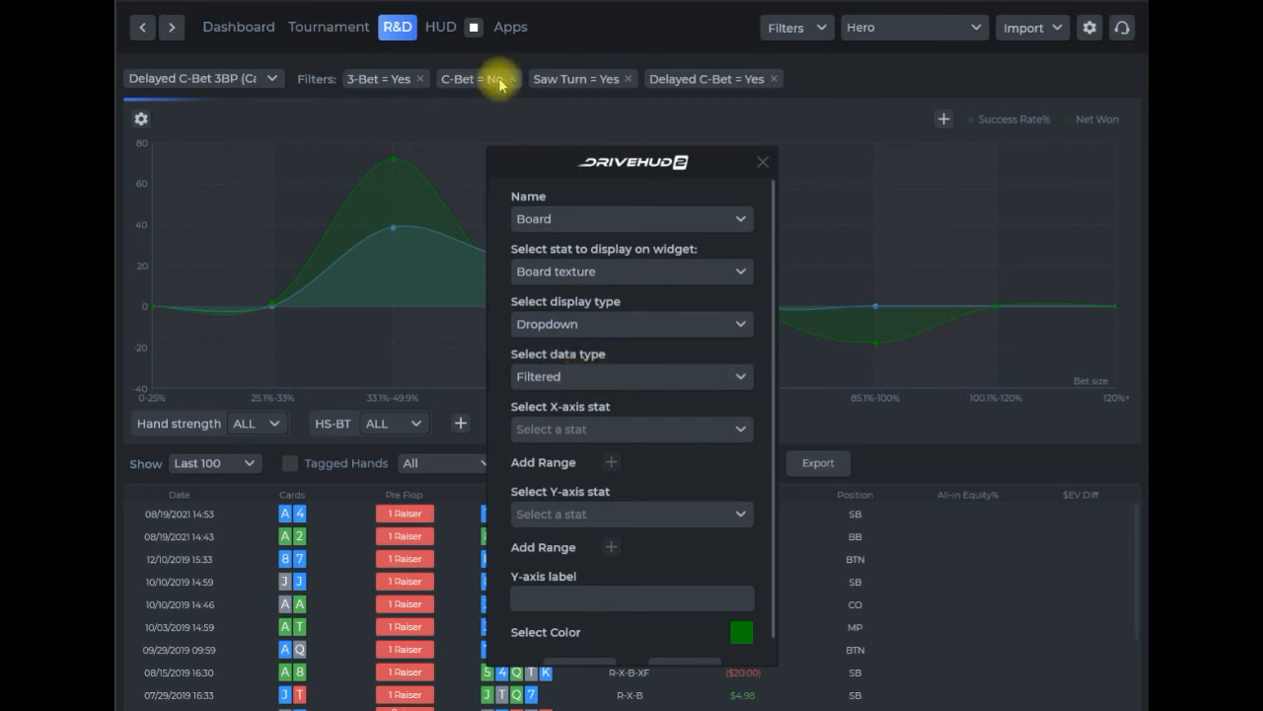
click(740, 431)
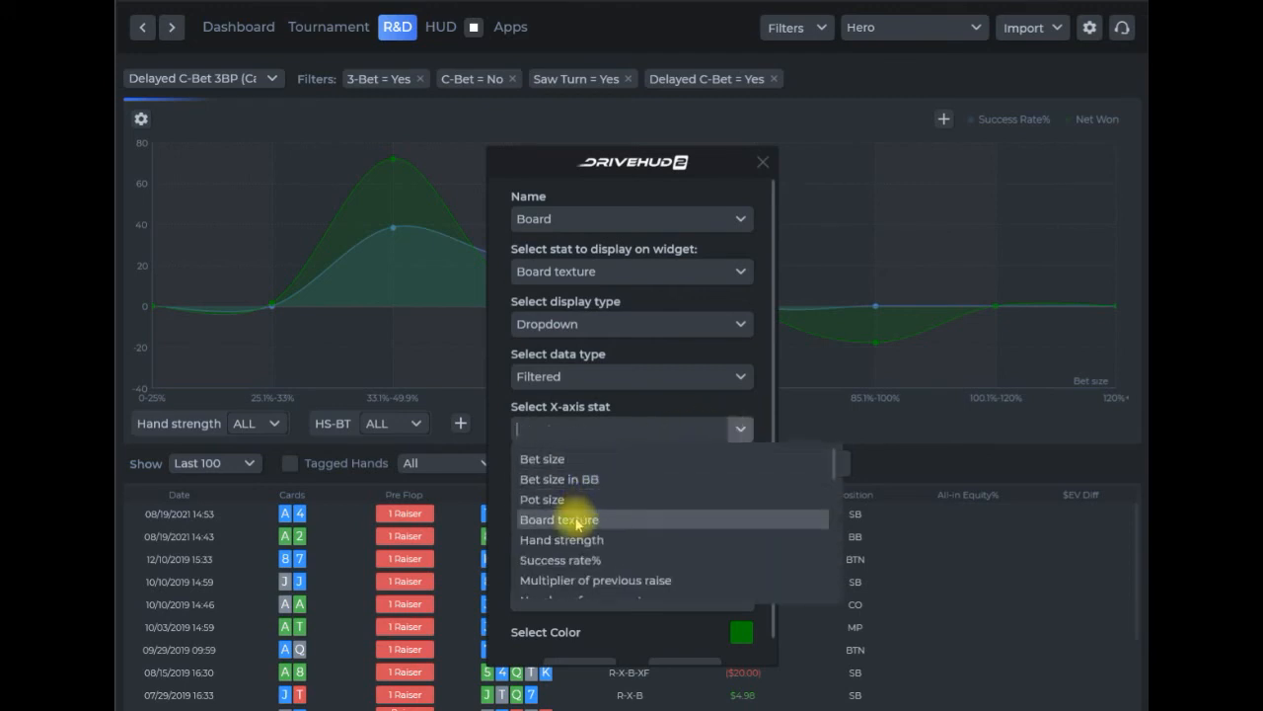
click(574, 518)
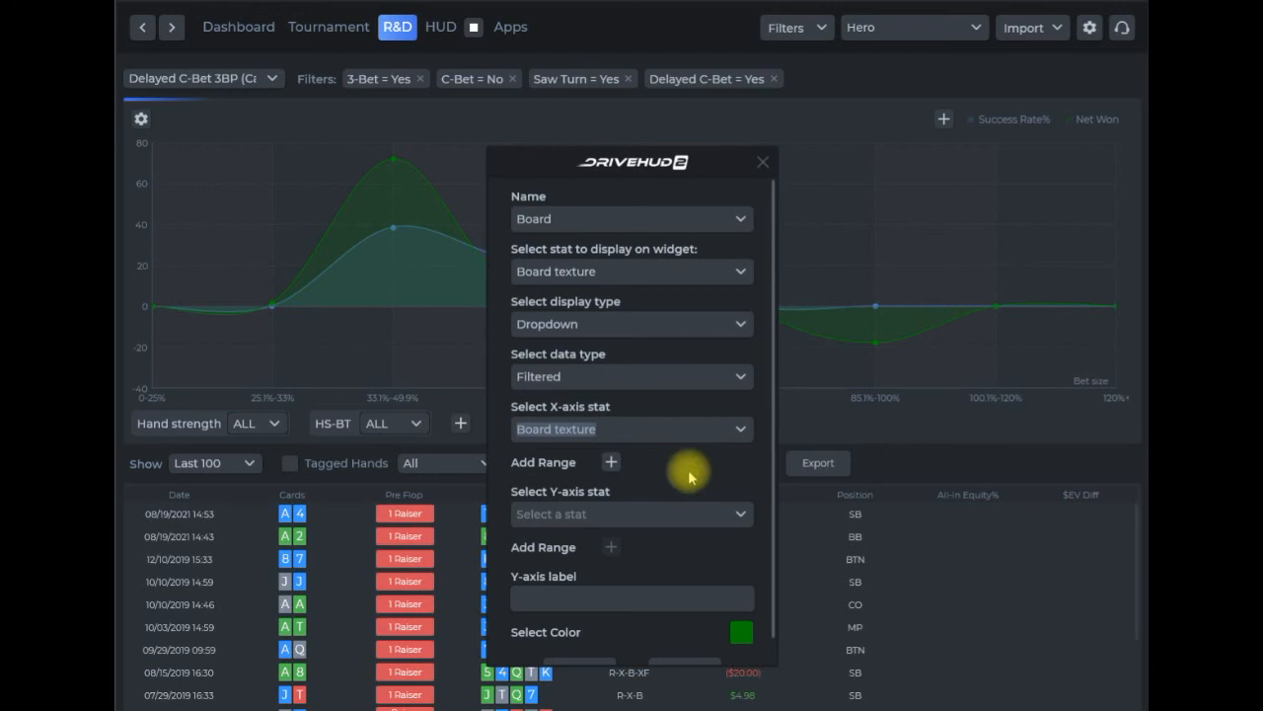
Step: Add Rainbow, Monotone and TwoTone as X-axis ranges for the Board widget's Board texture stat
click(611, 462)
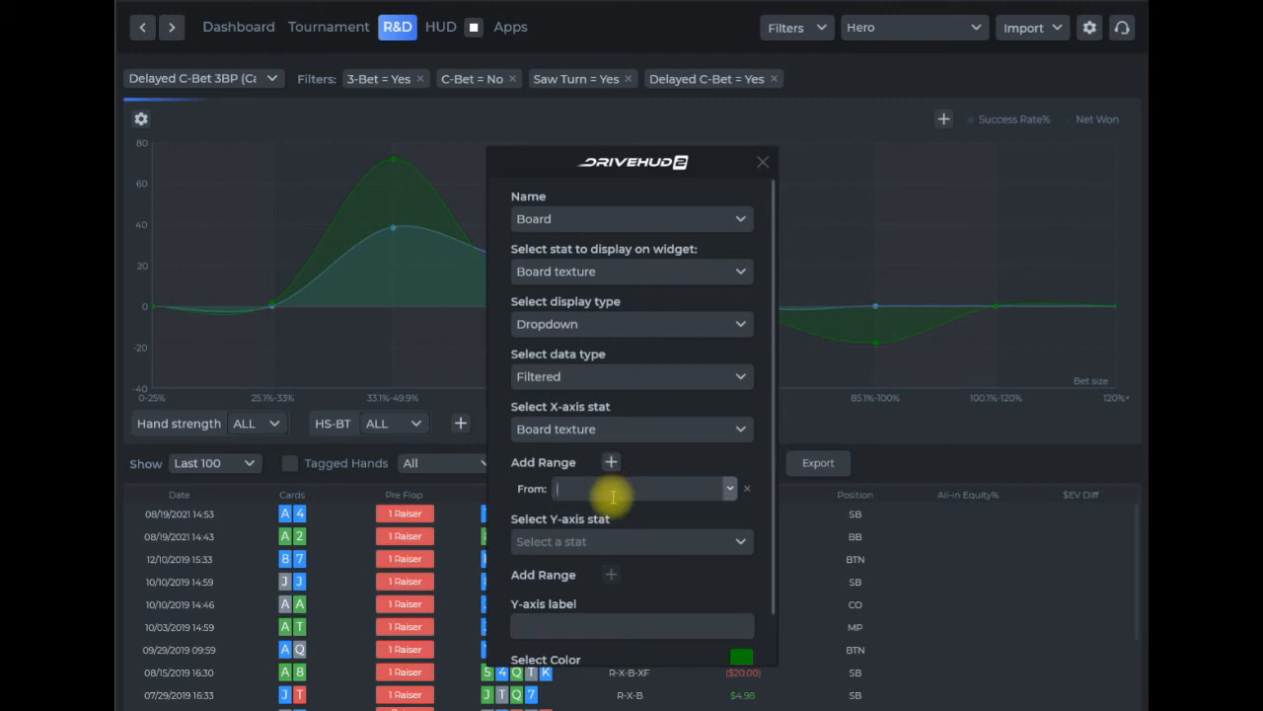
text(Rainbow)
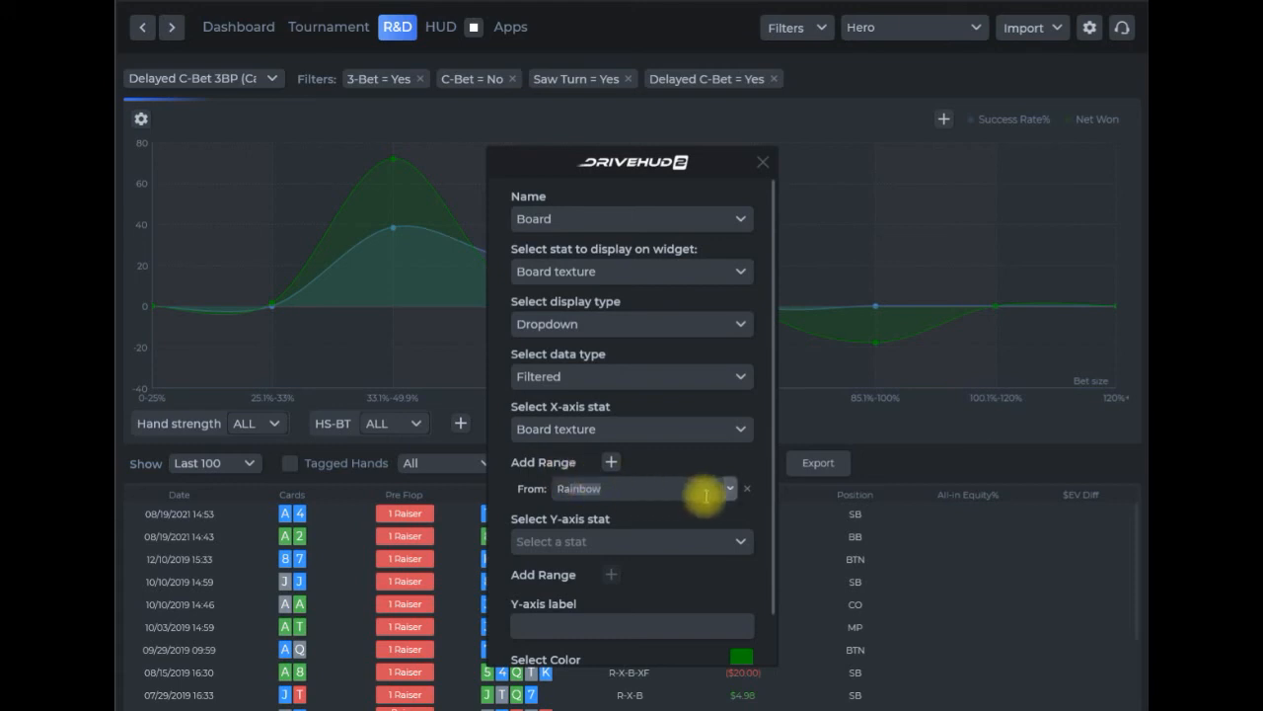
click(731, 487)
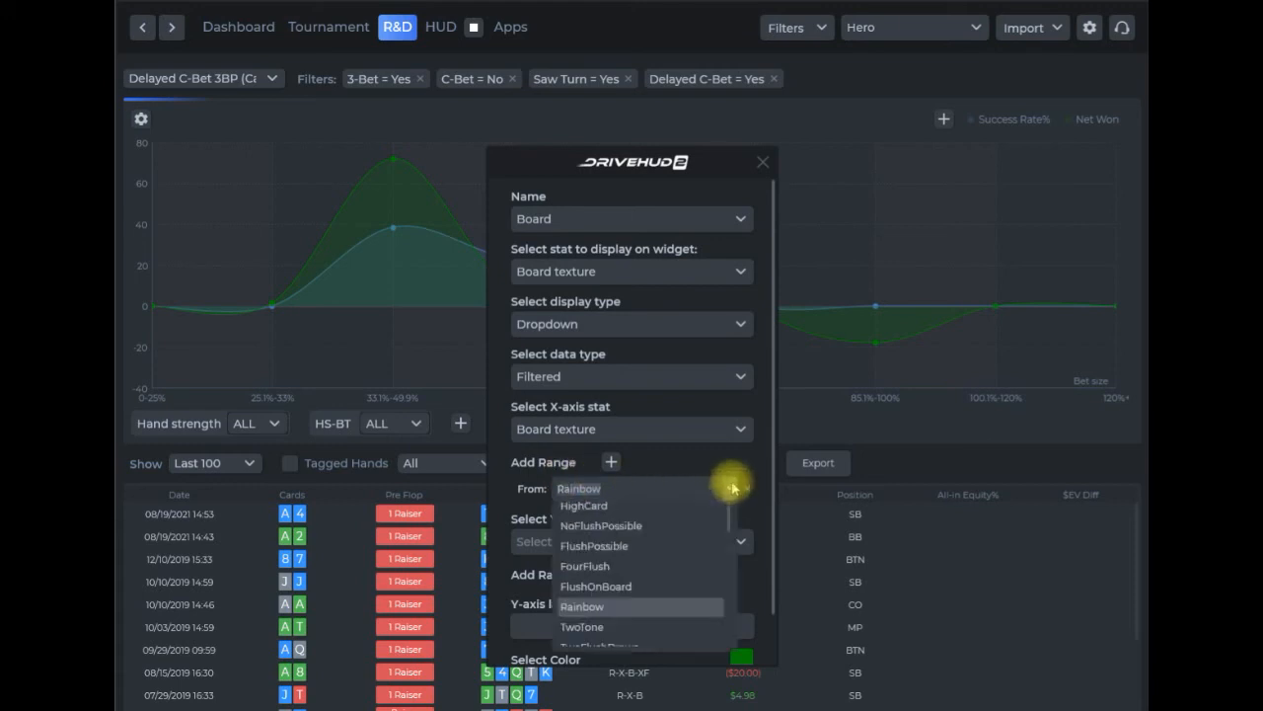
click(666, 463)
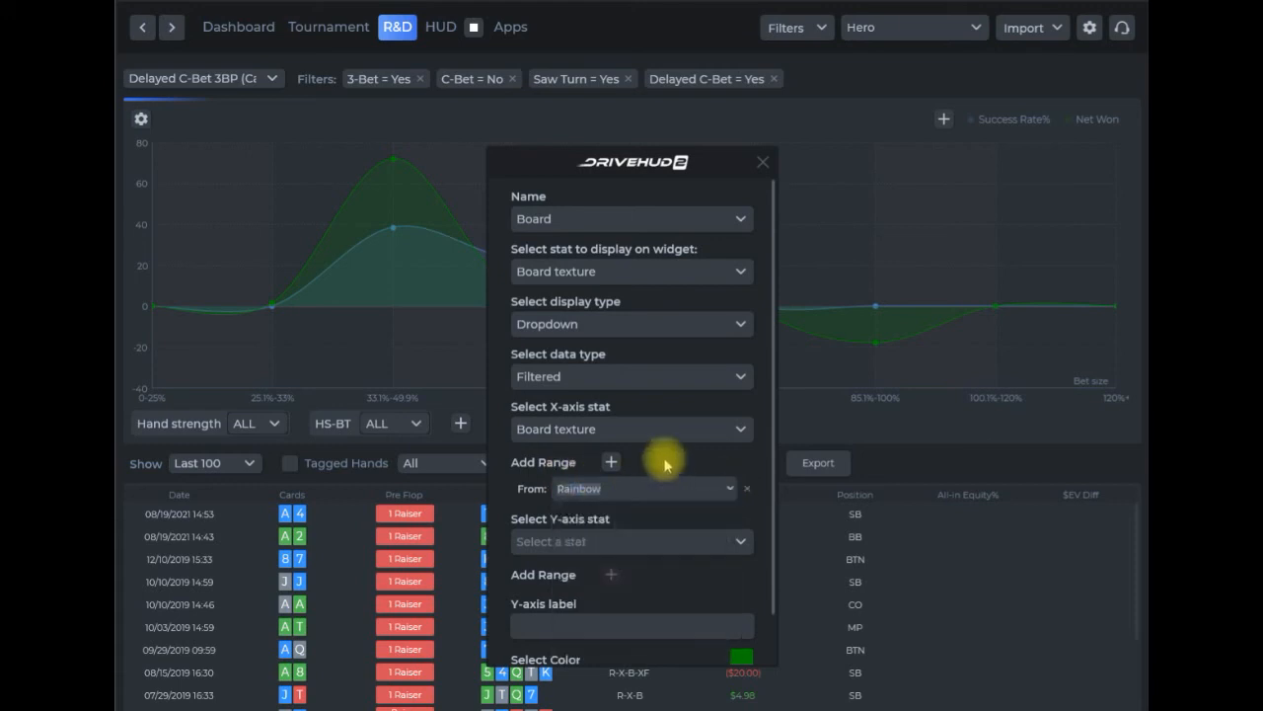
click(611, 462)
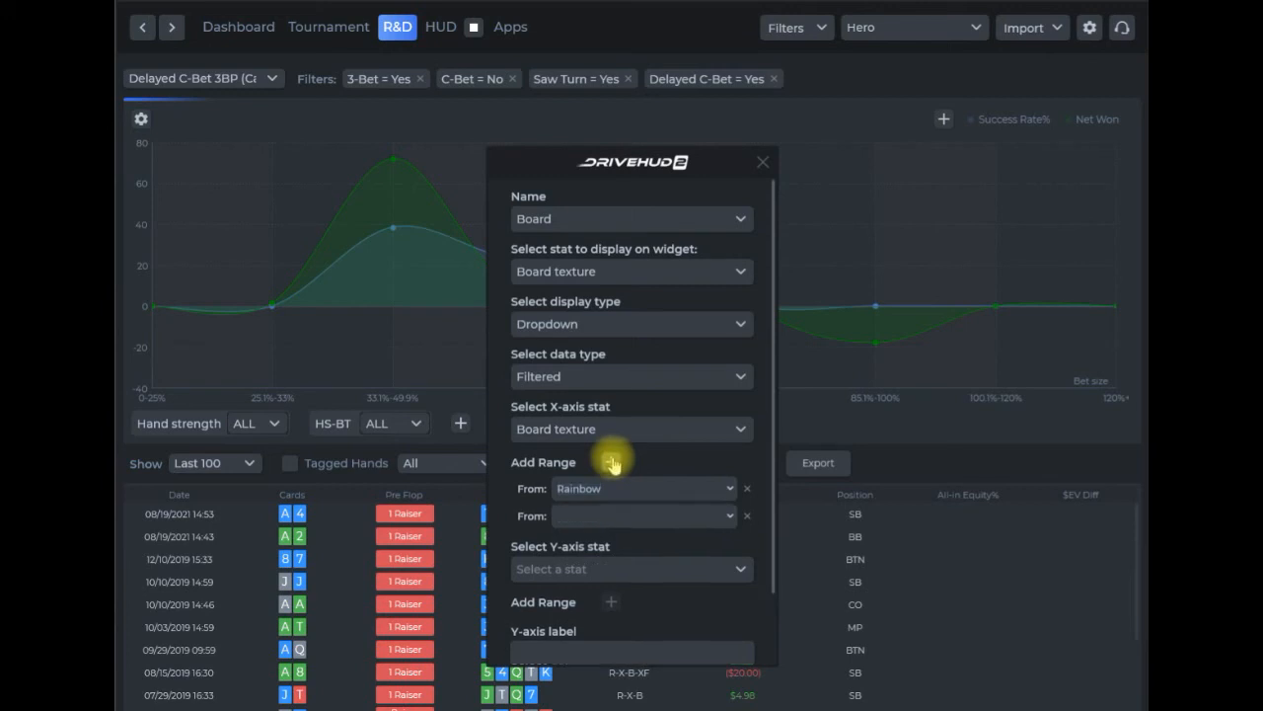
click(605, 515)
text(Monotone)
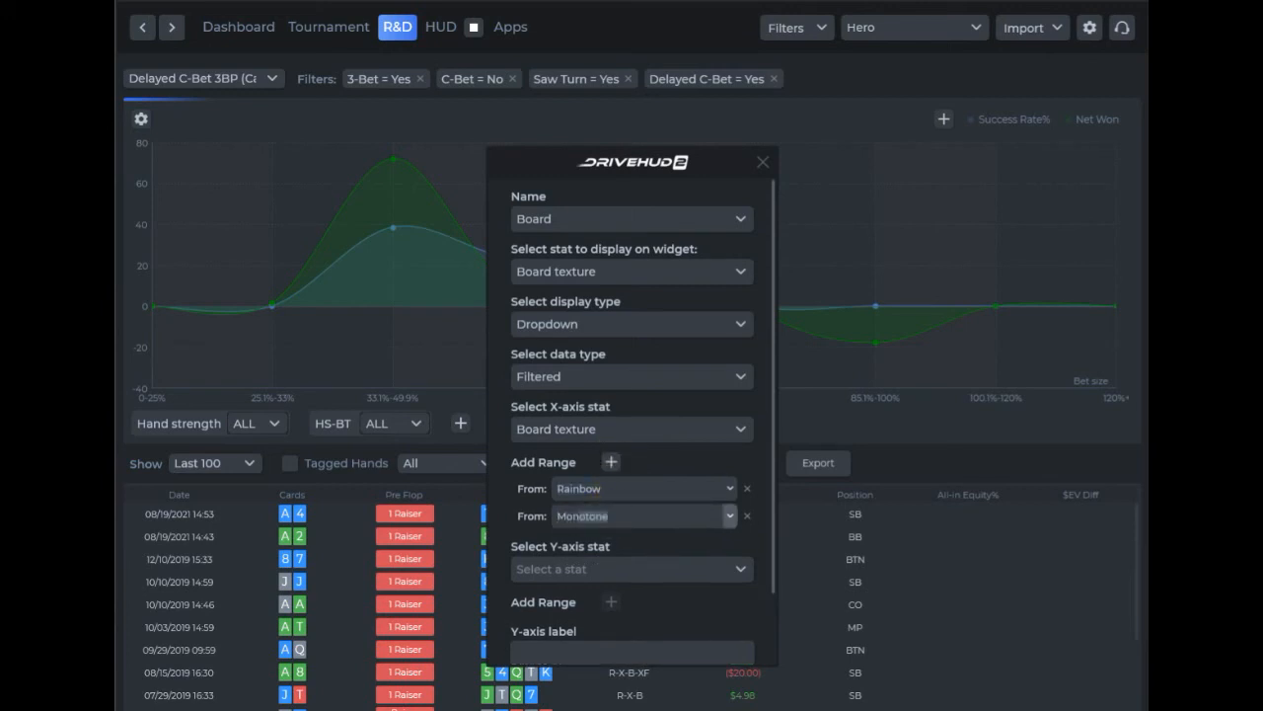
click(611, 461)
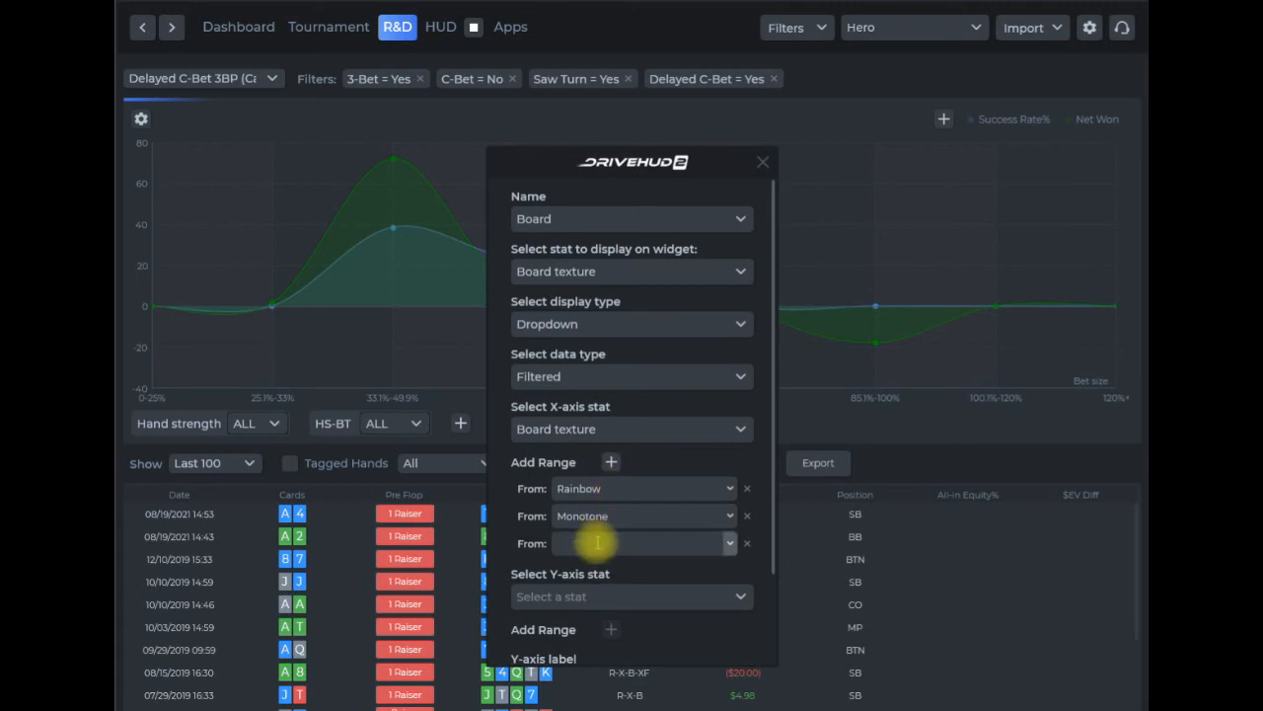
text(TwoTone)
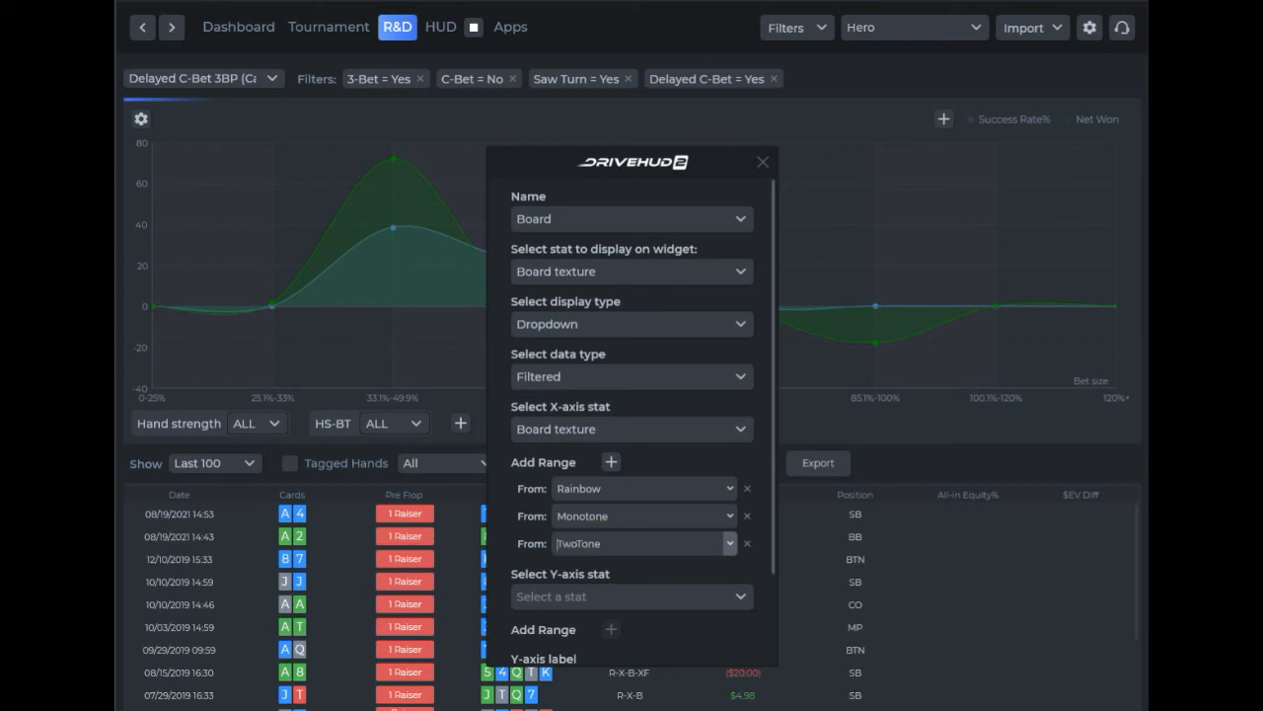
Step: Add LowPaired and HighPaired as two more X-axis ranges of the Board widget
click(611, 462)
click(603, 568)
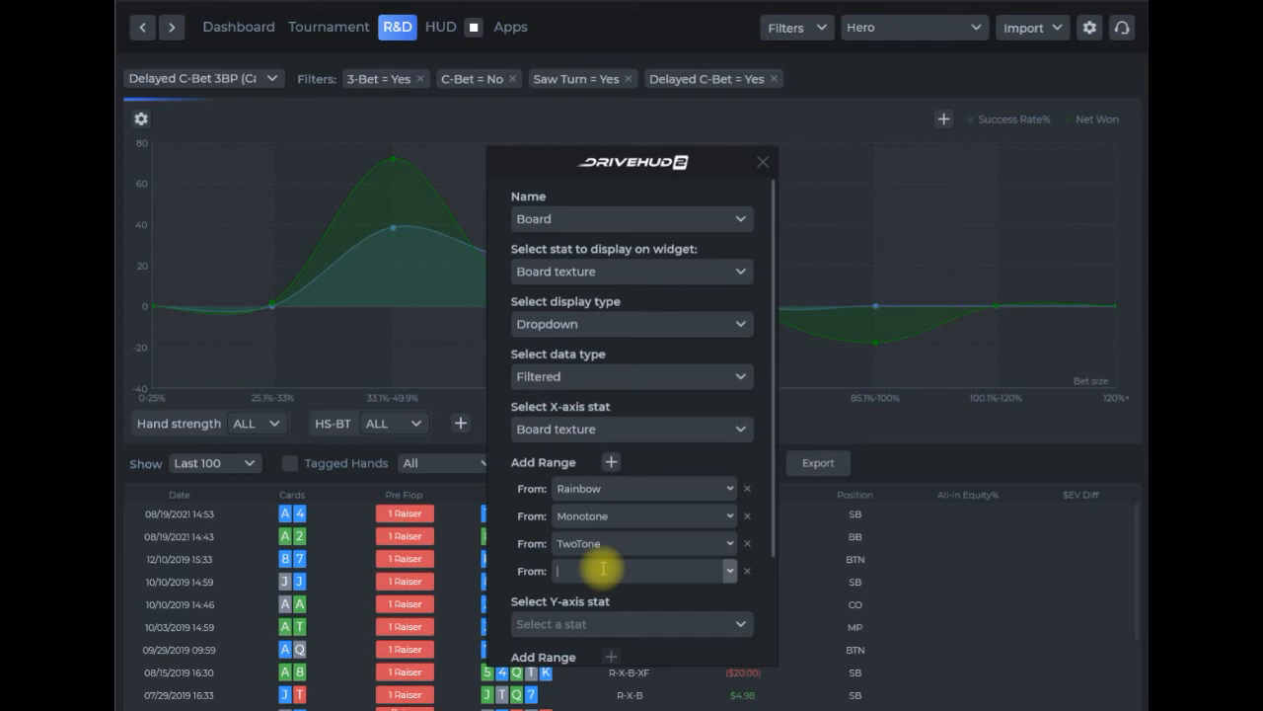
text(LowPaired)
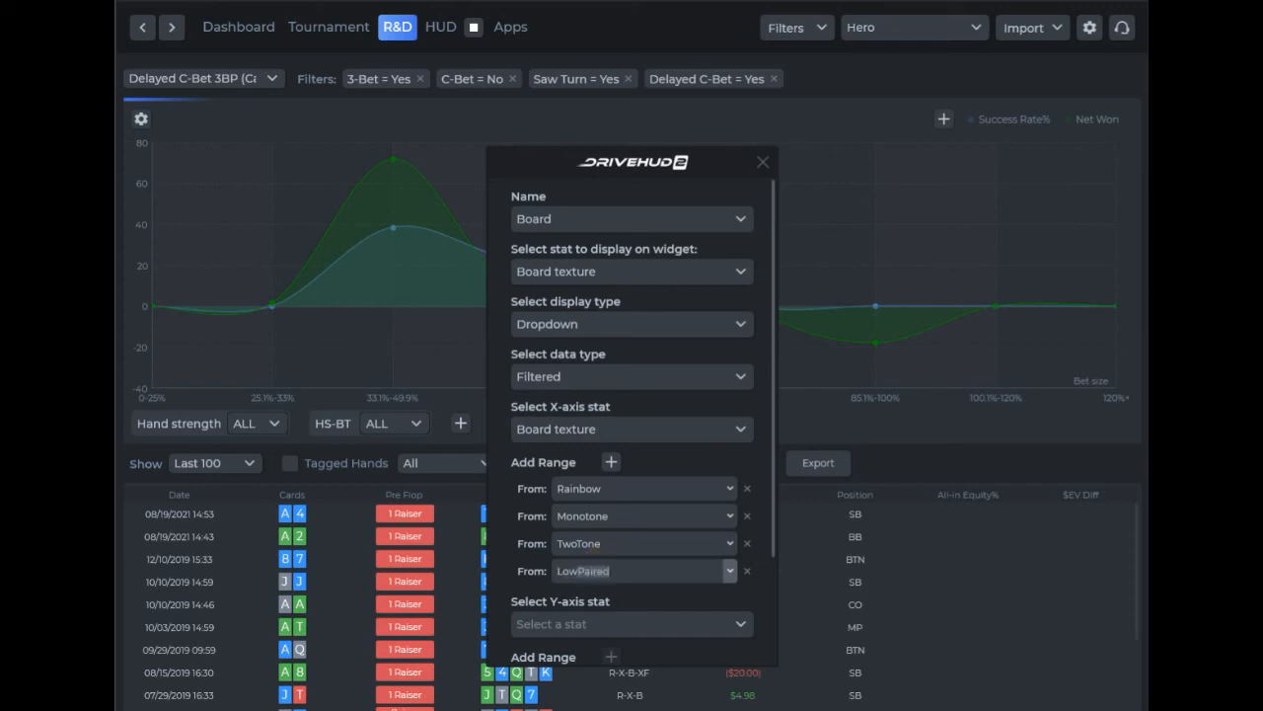
click(612, 462)
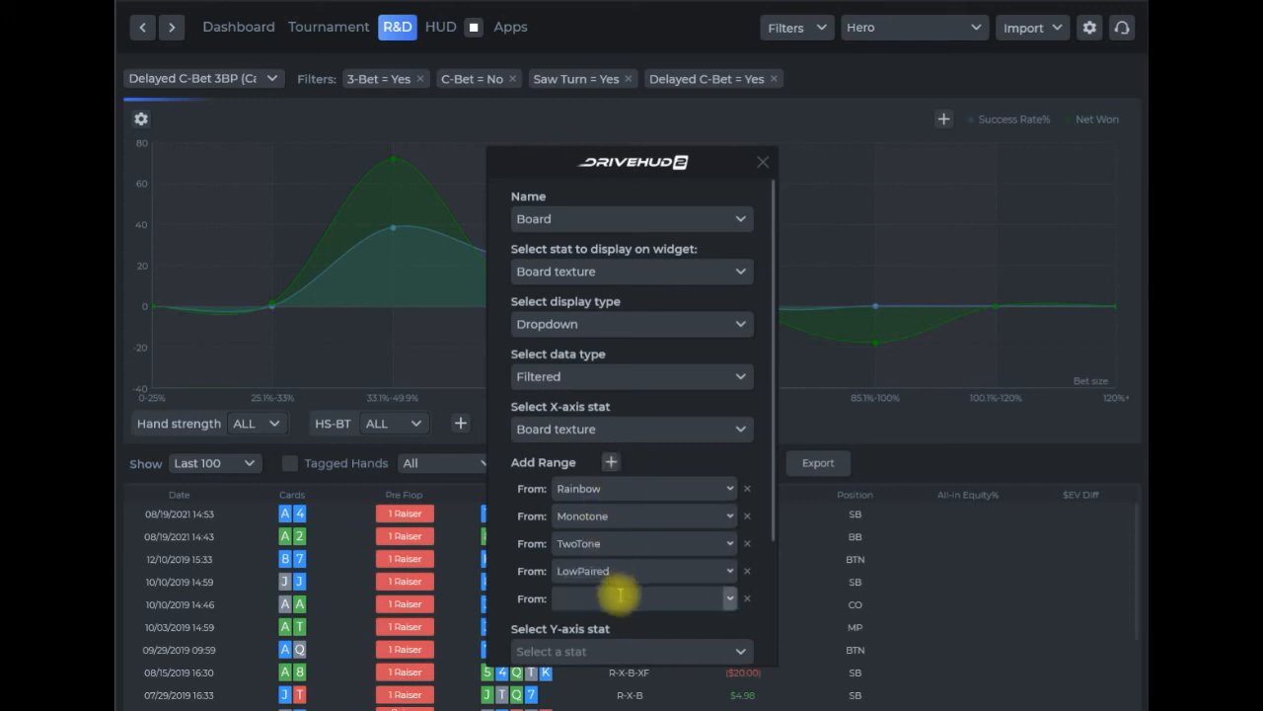
text(HighCard)
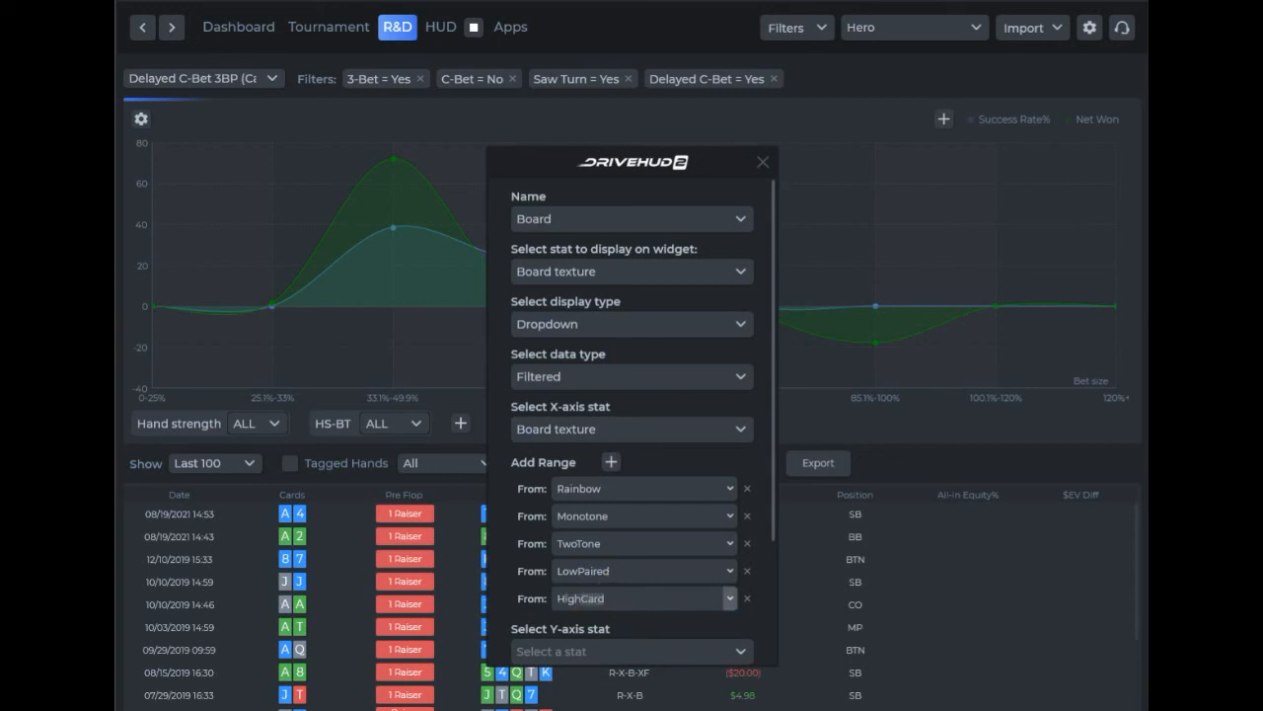
text(Paire)
Step: Set the Board widget's Y-axis stat to Net Won
scroll(685, 522, down, 2)
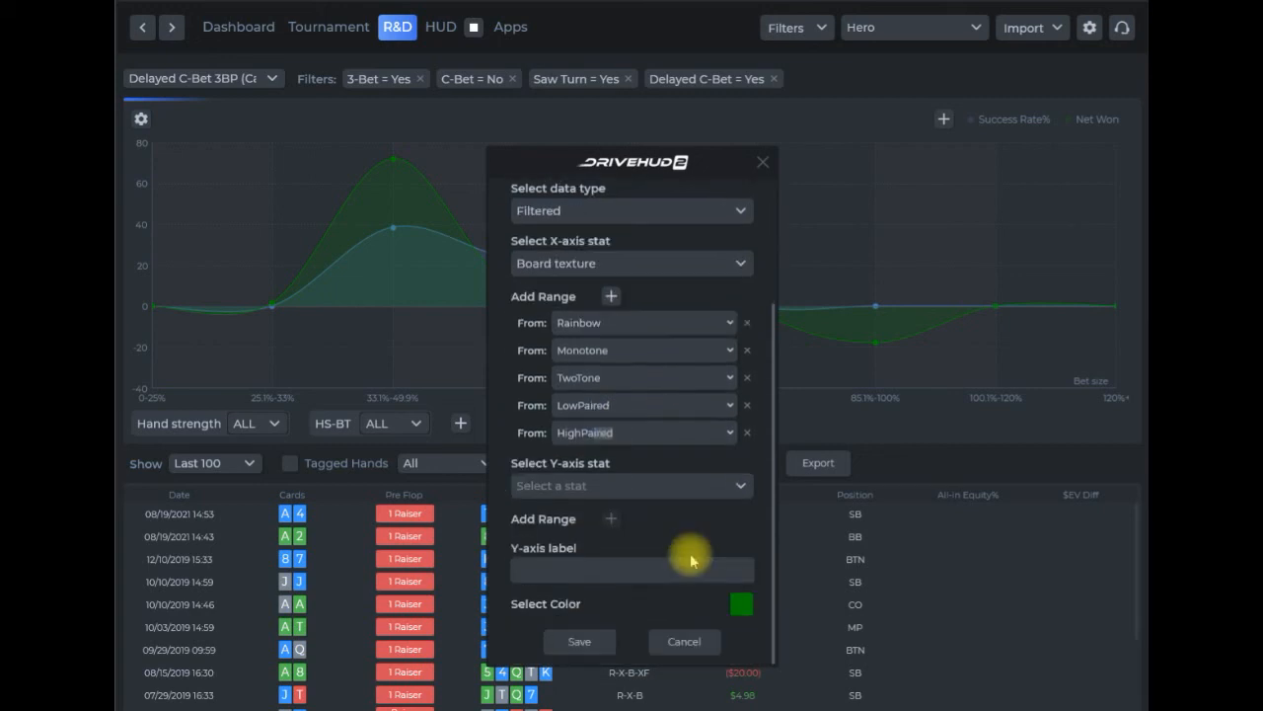
click(742, 488)
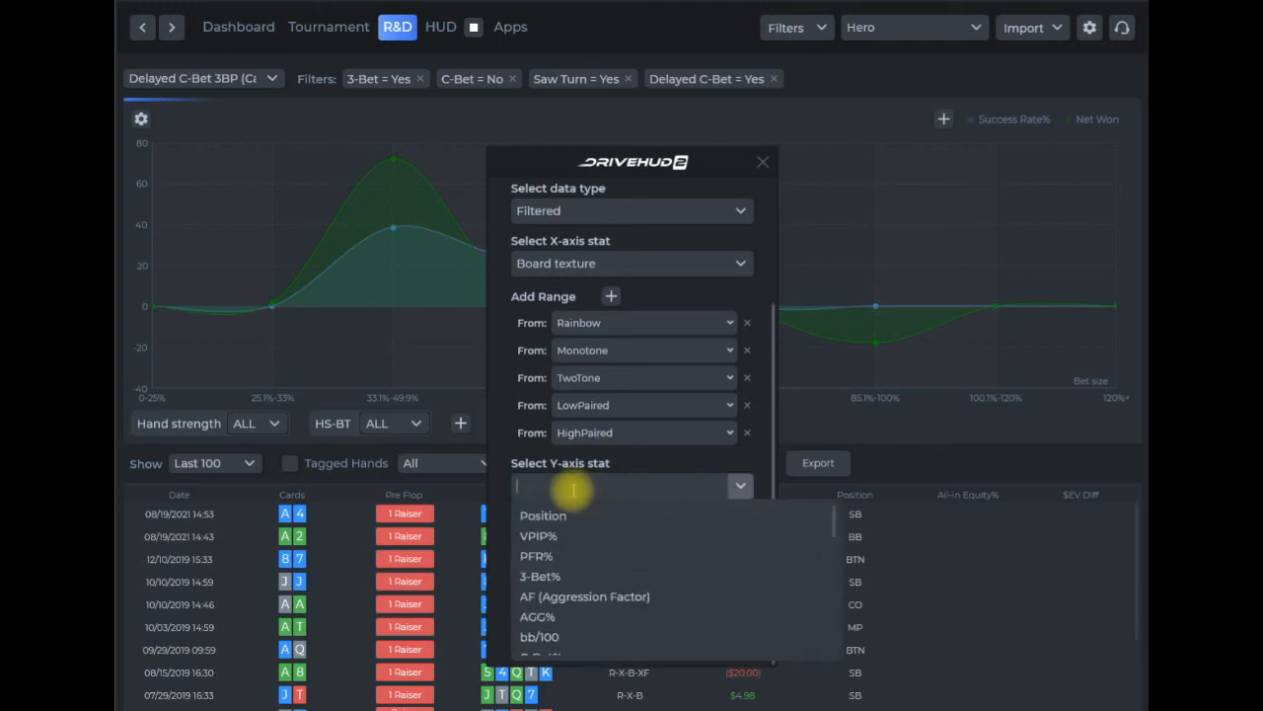
text(net)
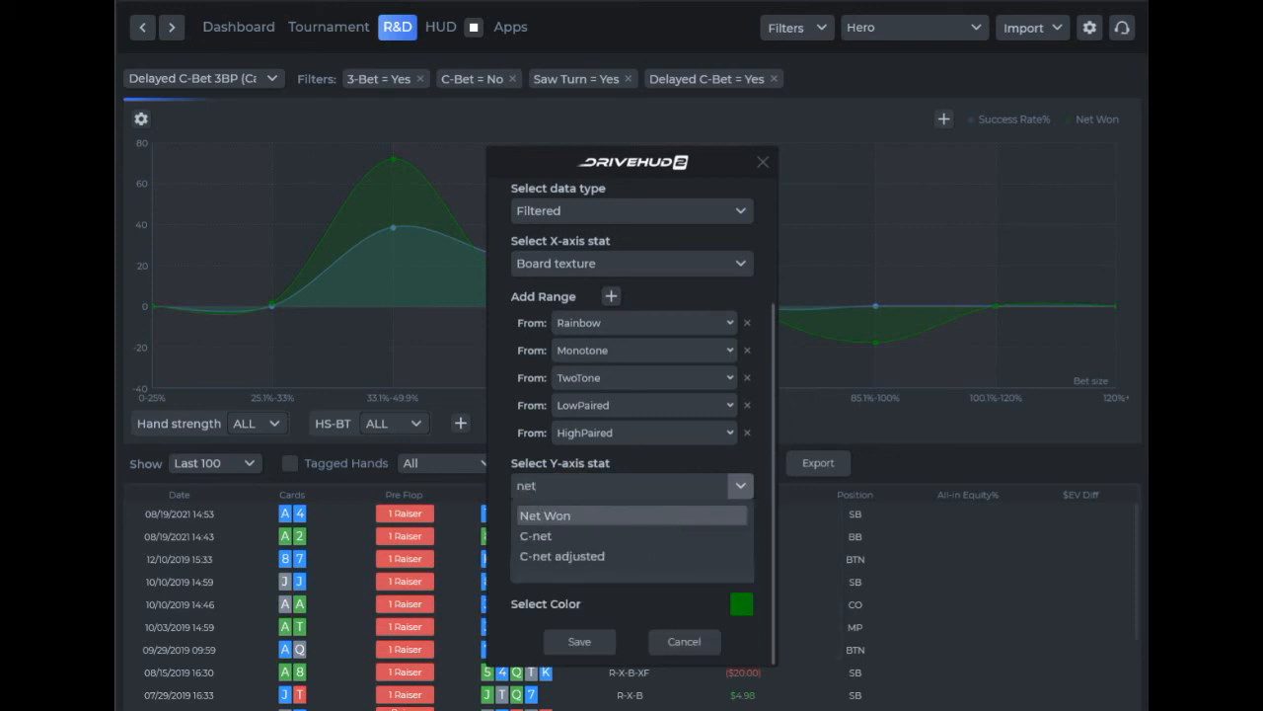
click(579, 514)
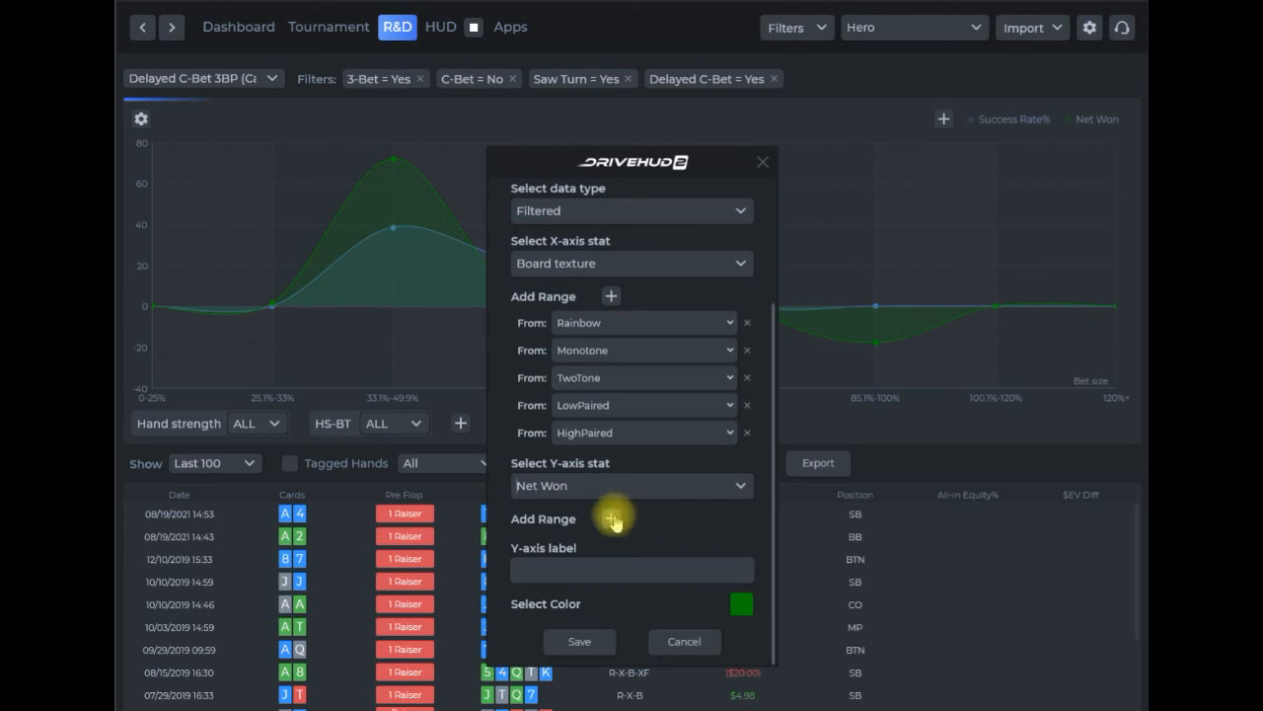
click(613, 521)
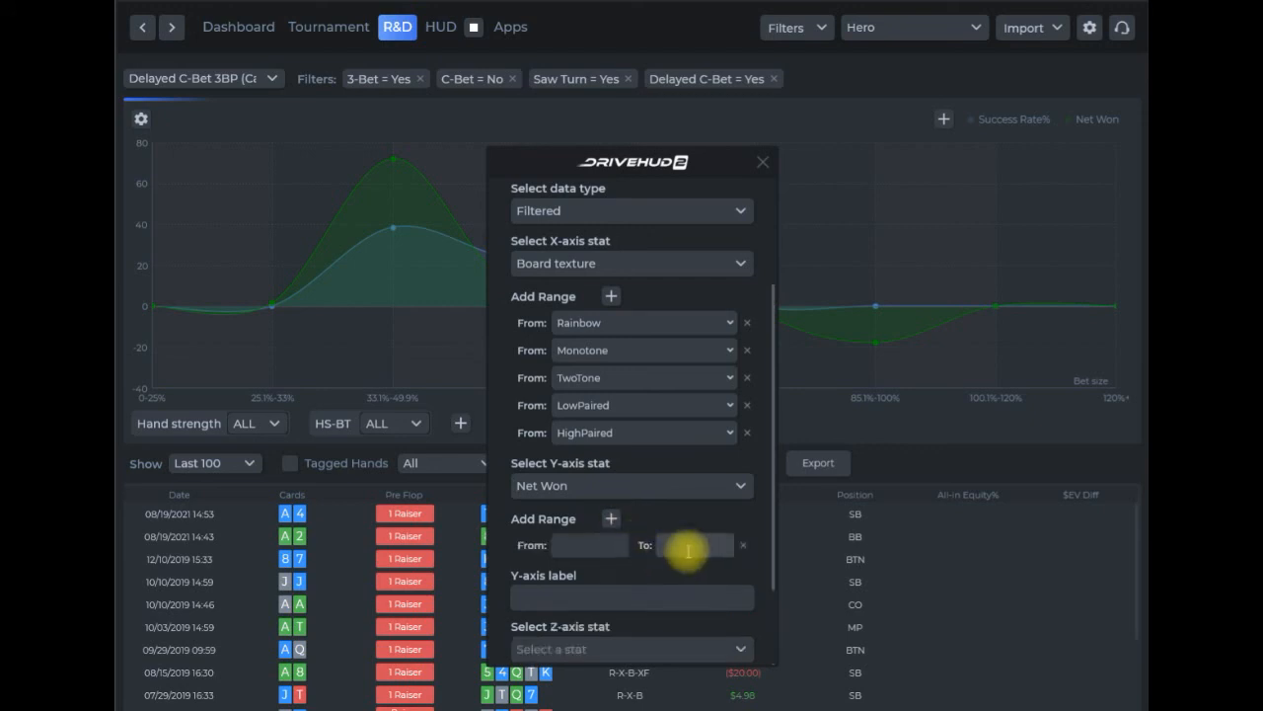
scroll(688, 540, down, 3)
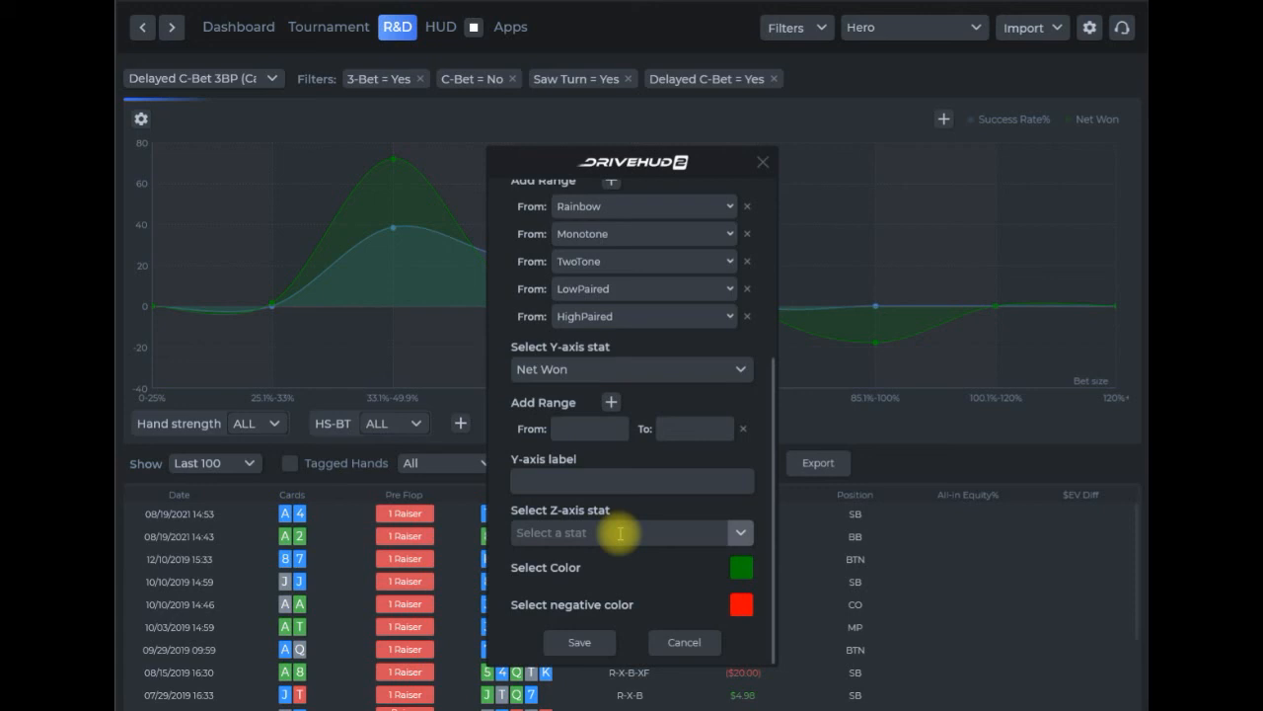
click(743, 430)
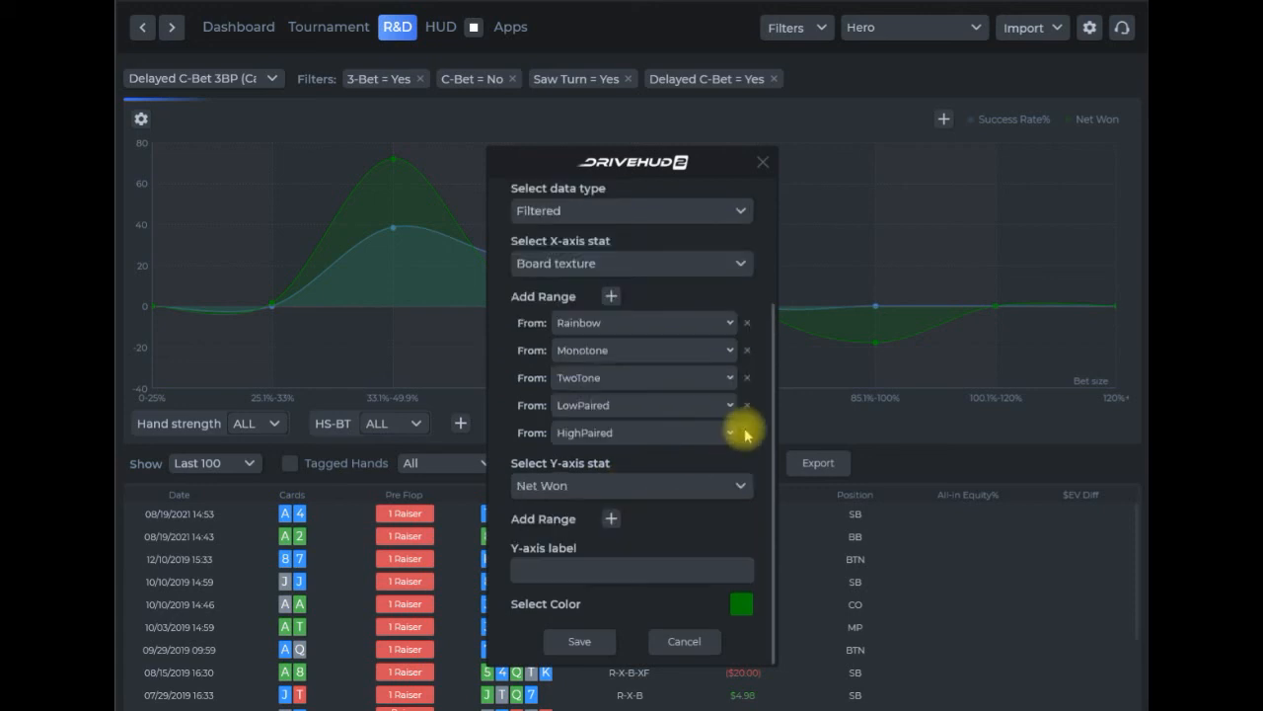
Step: Label the Board widget's Y-axis Net Won and save the widget to the report
click(592, 562)
text(Net Won)
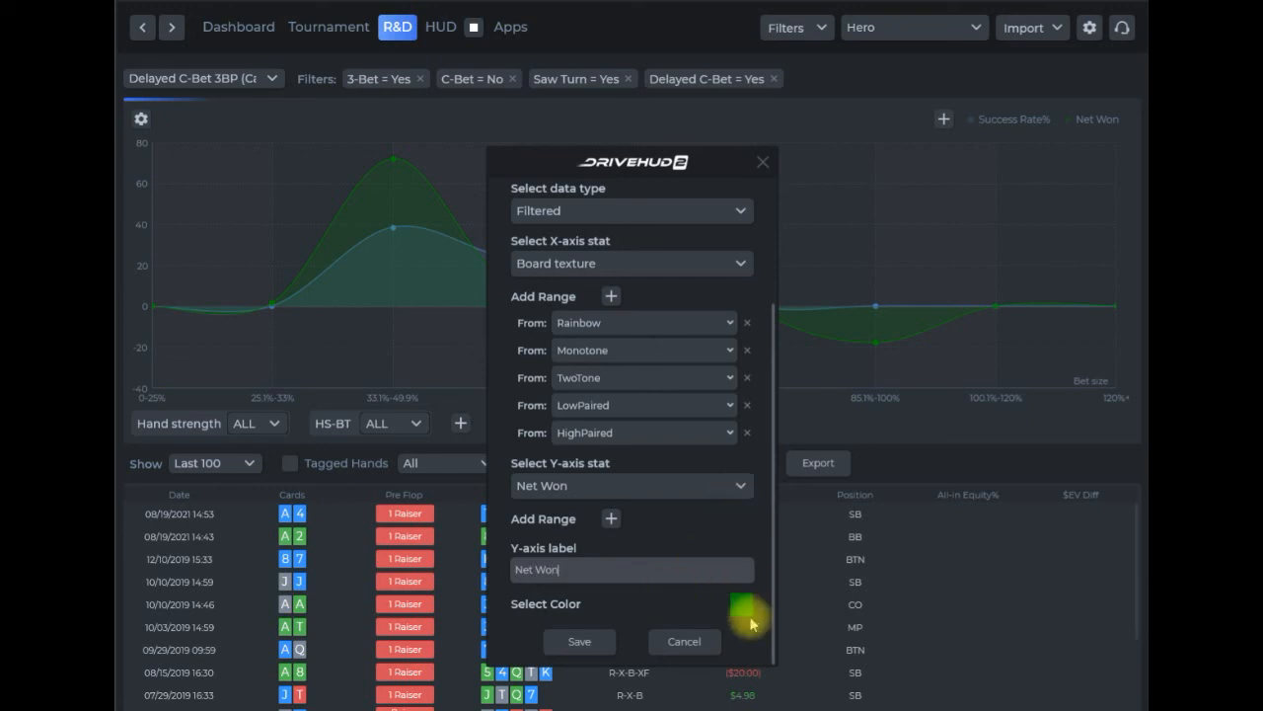
click(582, 642)
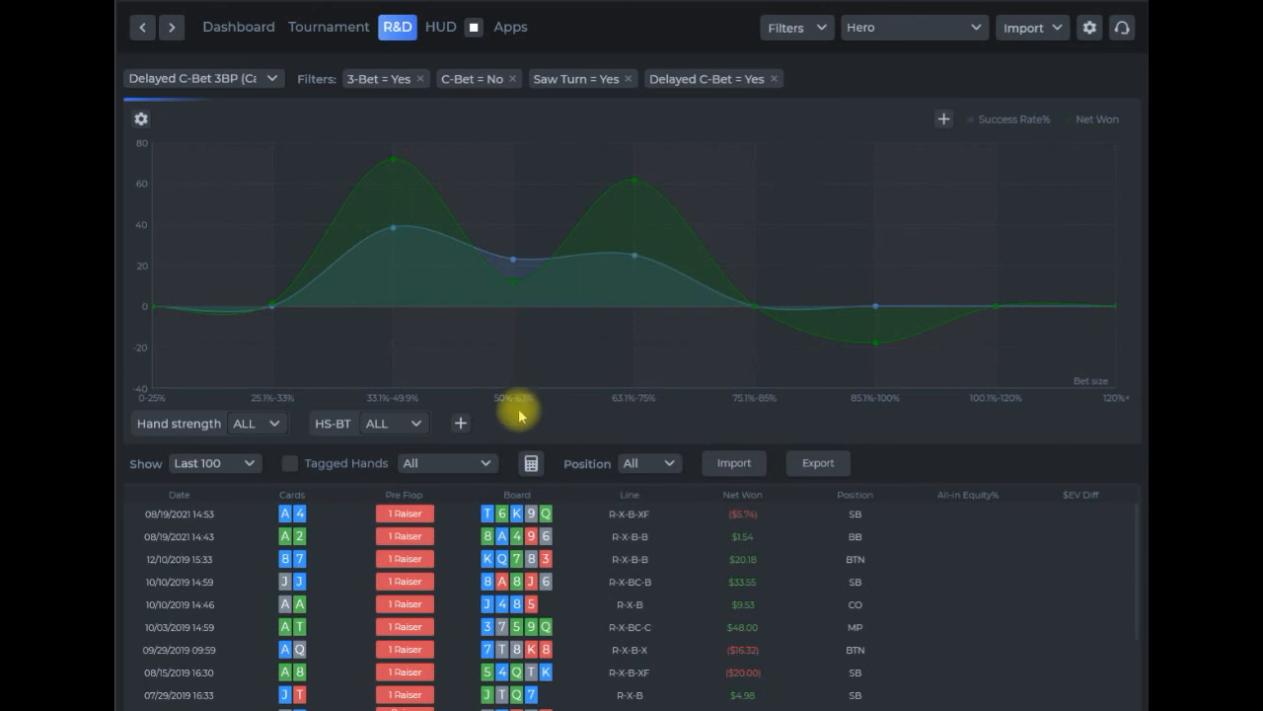
click(516, 556)
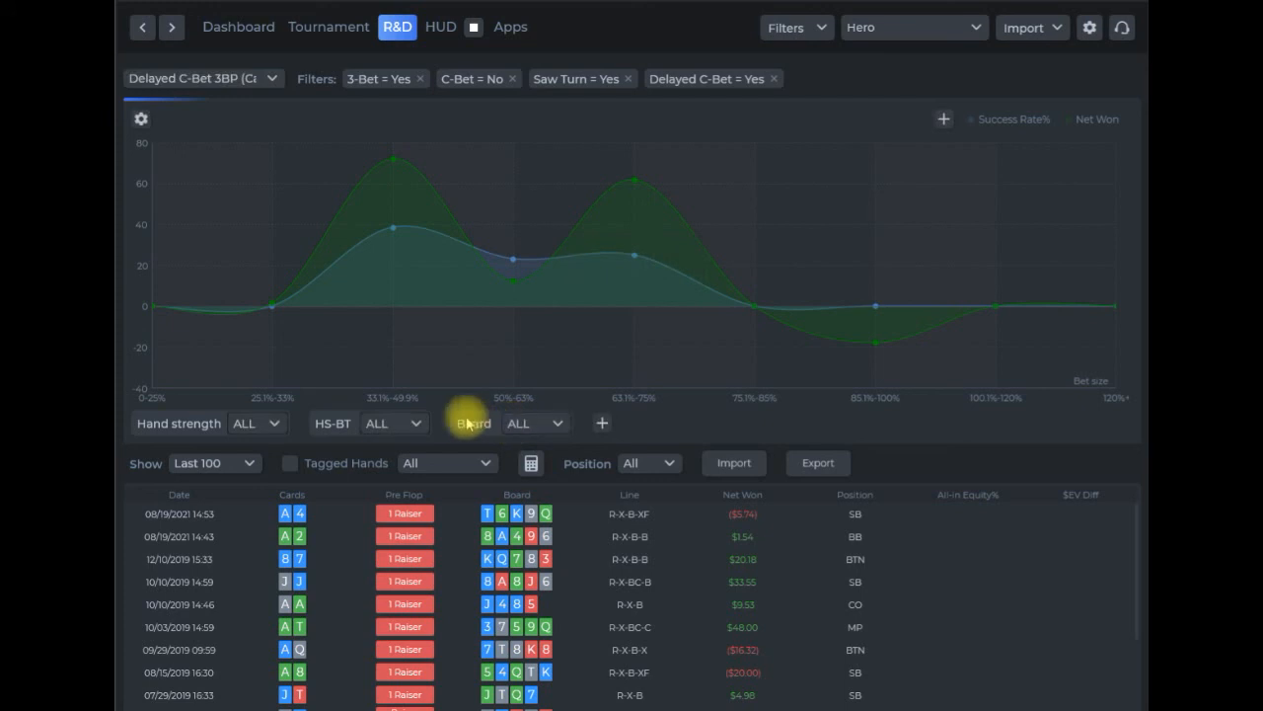
Step: Filter the report's bet size graph and hand list to Rainbow boards with the Board widget
click(558, 427)
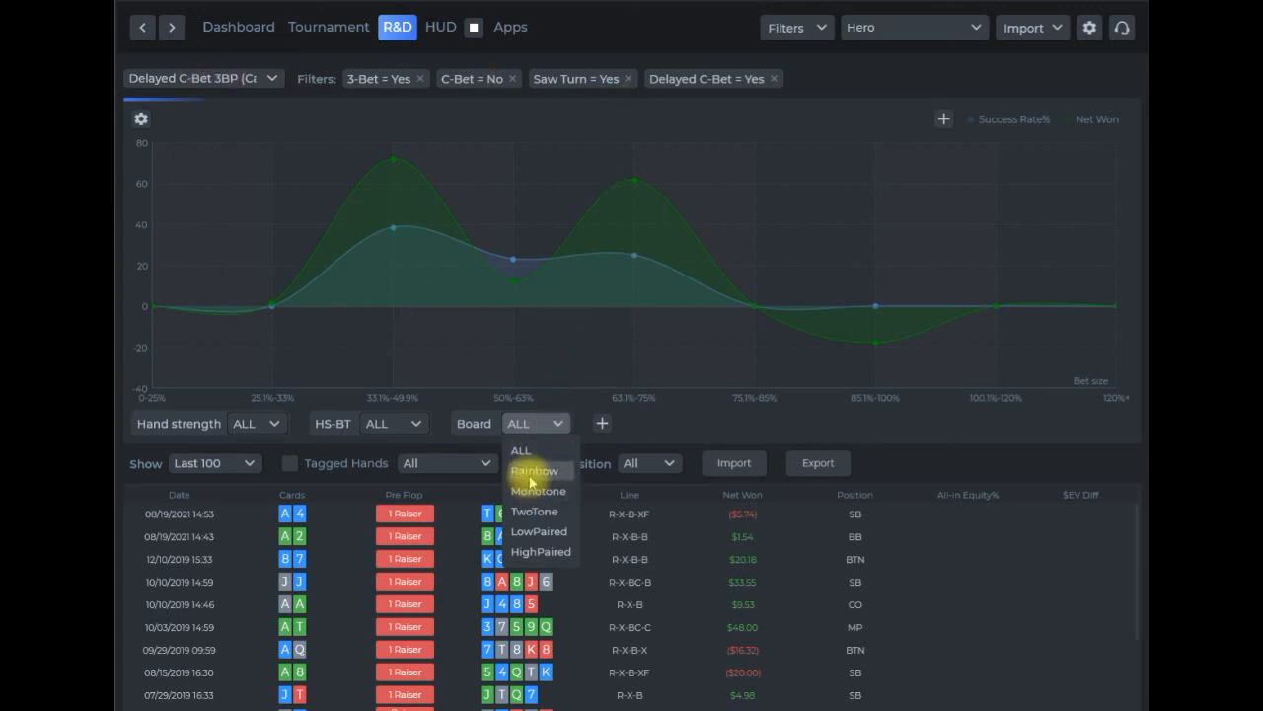
click(530, 481)
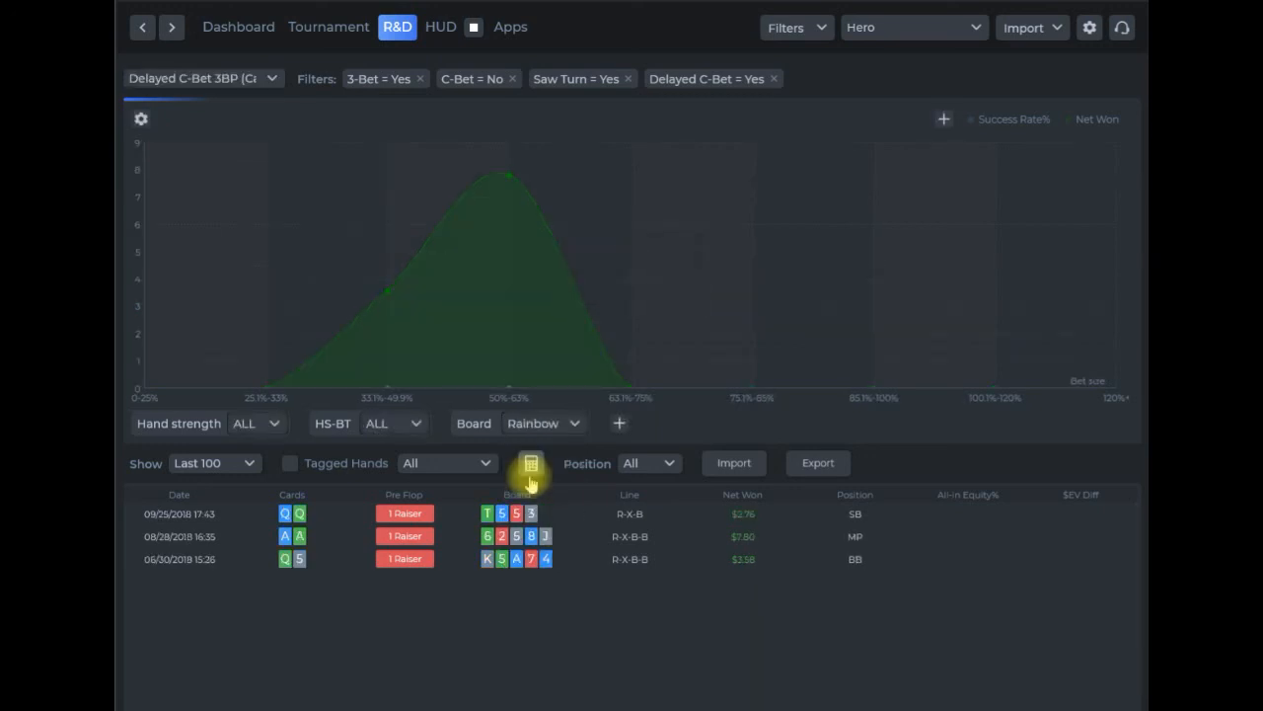
mouse_move(513, 207)
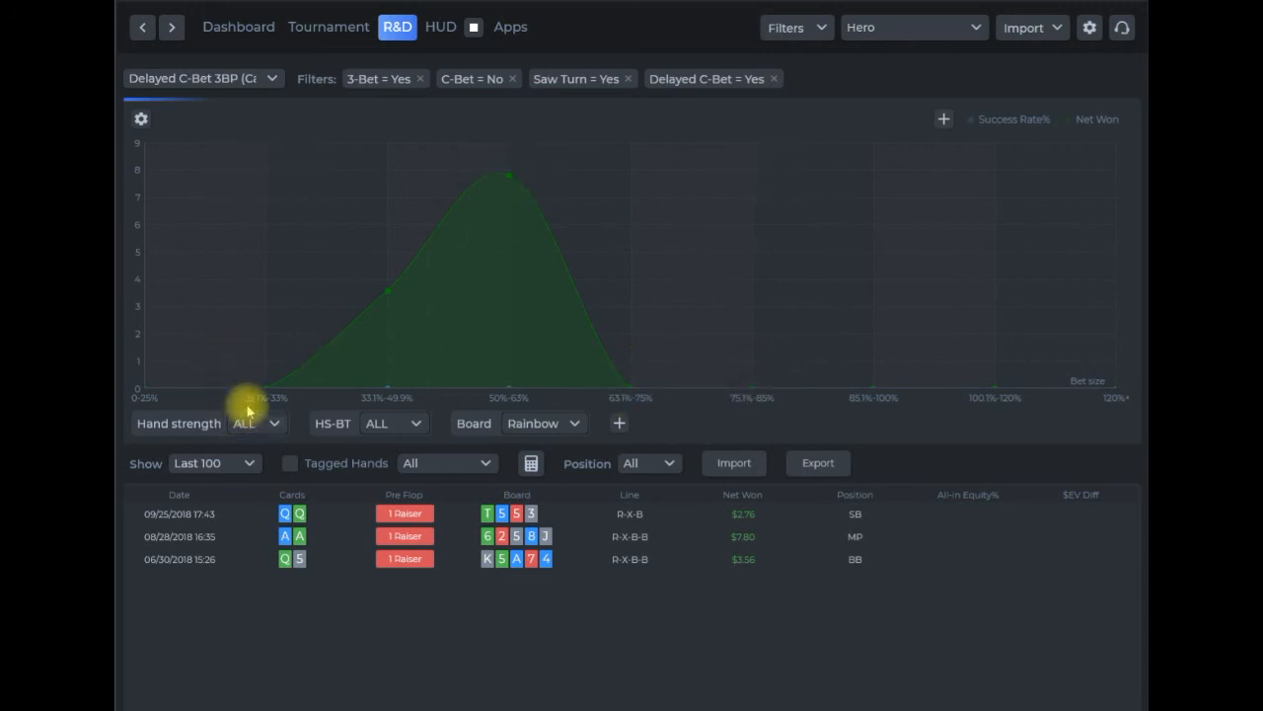
Step: Check the Rainbow-board results for HighCard and Pair hand strengths, then return Hand strength to ALL
click(269, 426)
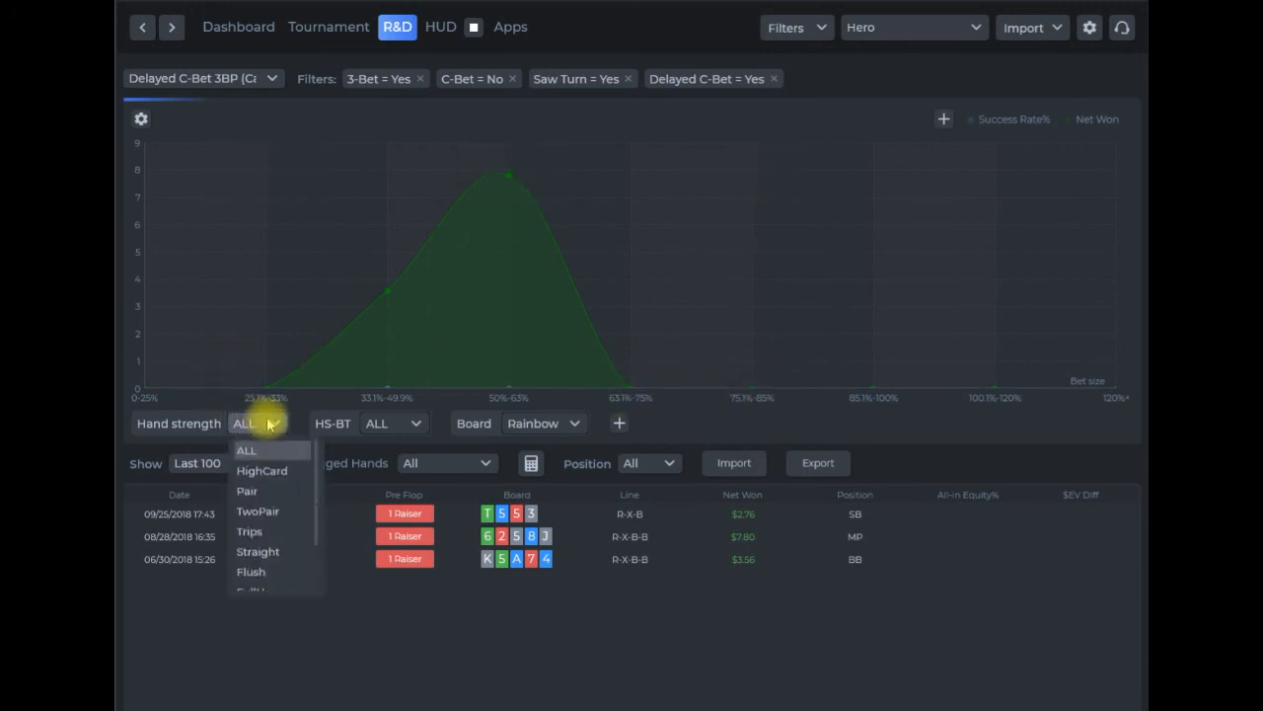
click(262, 472)
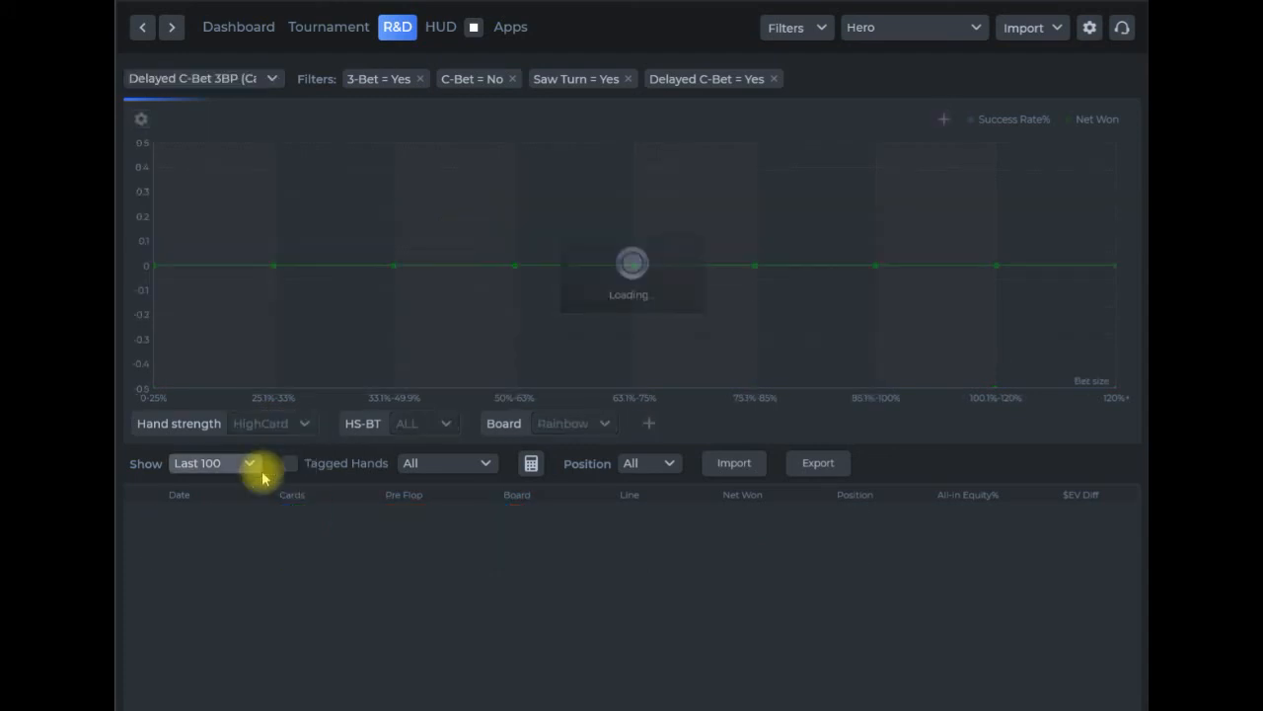
click(293, 423)
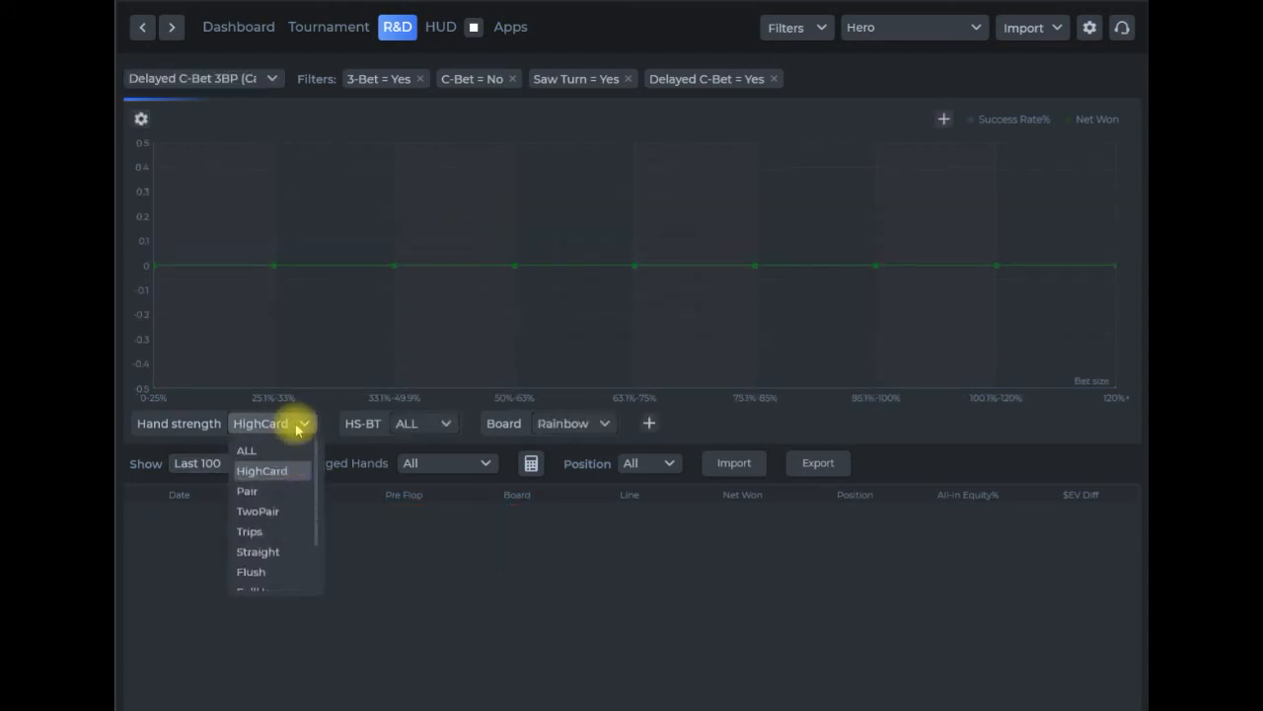
click(274, 501)
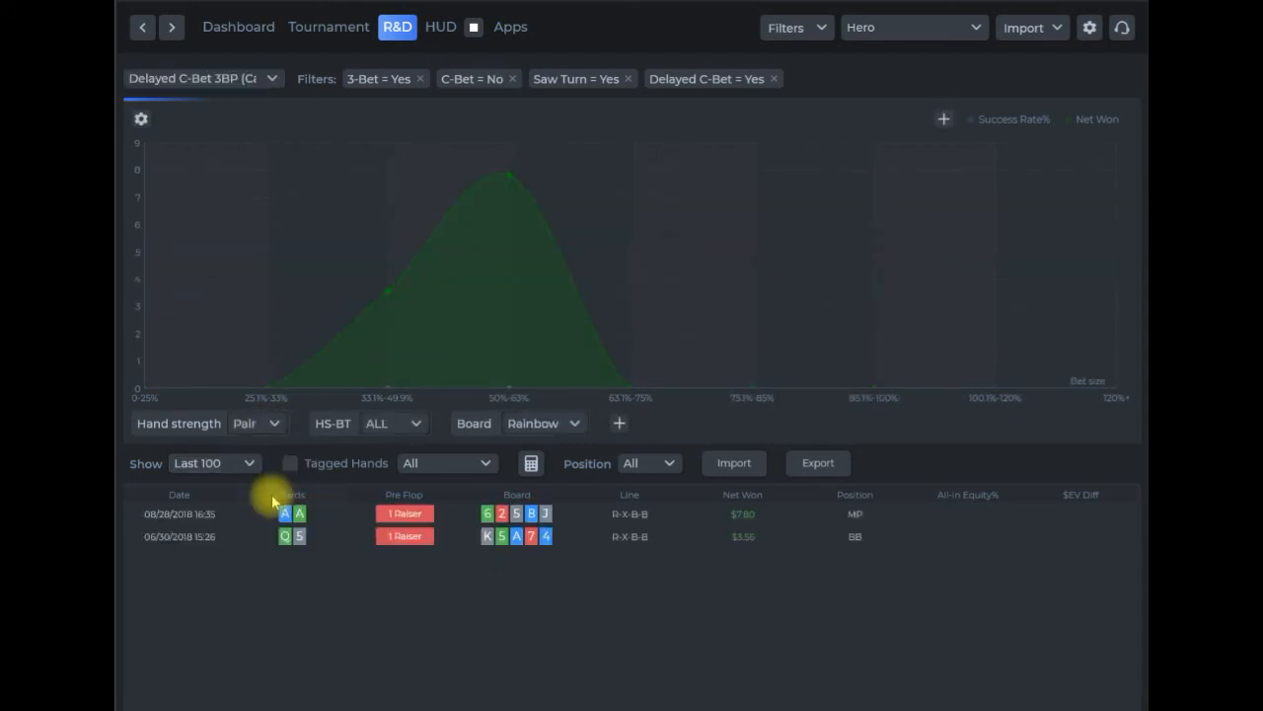
mouse_move(501, 226)
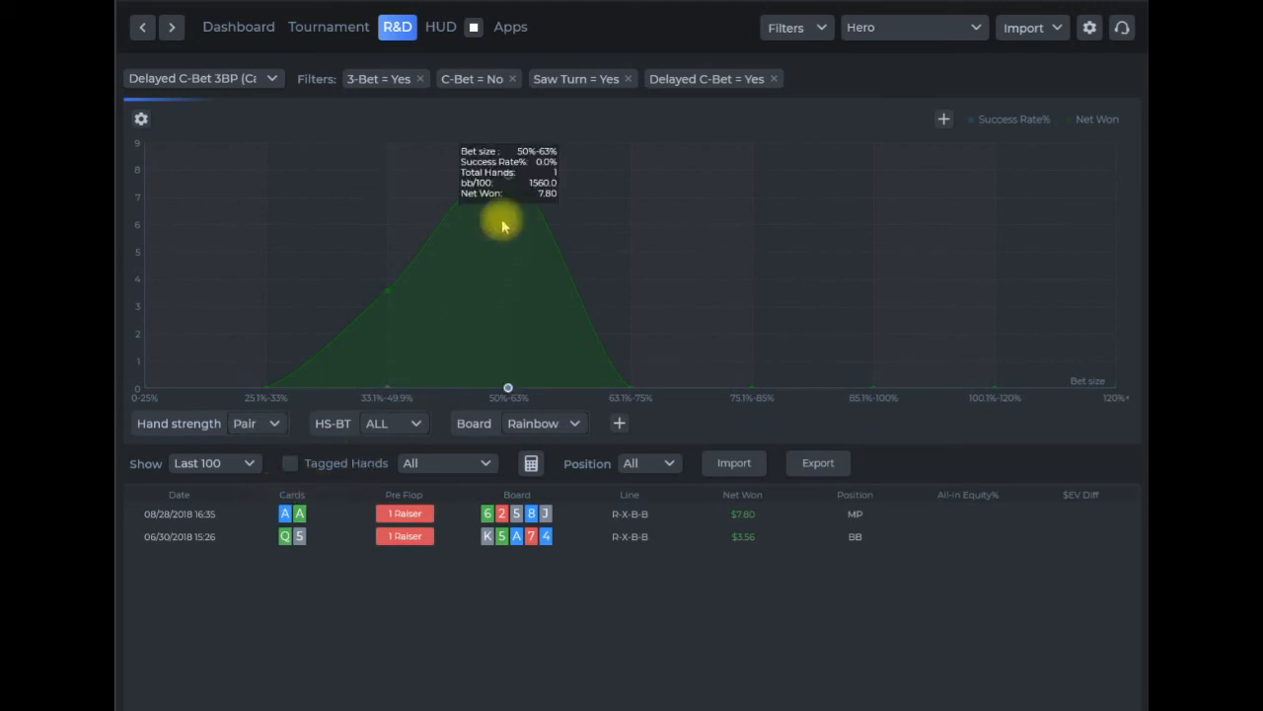
click(267, 425)
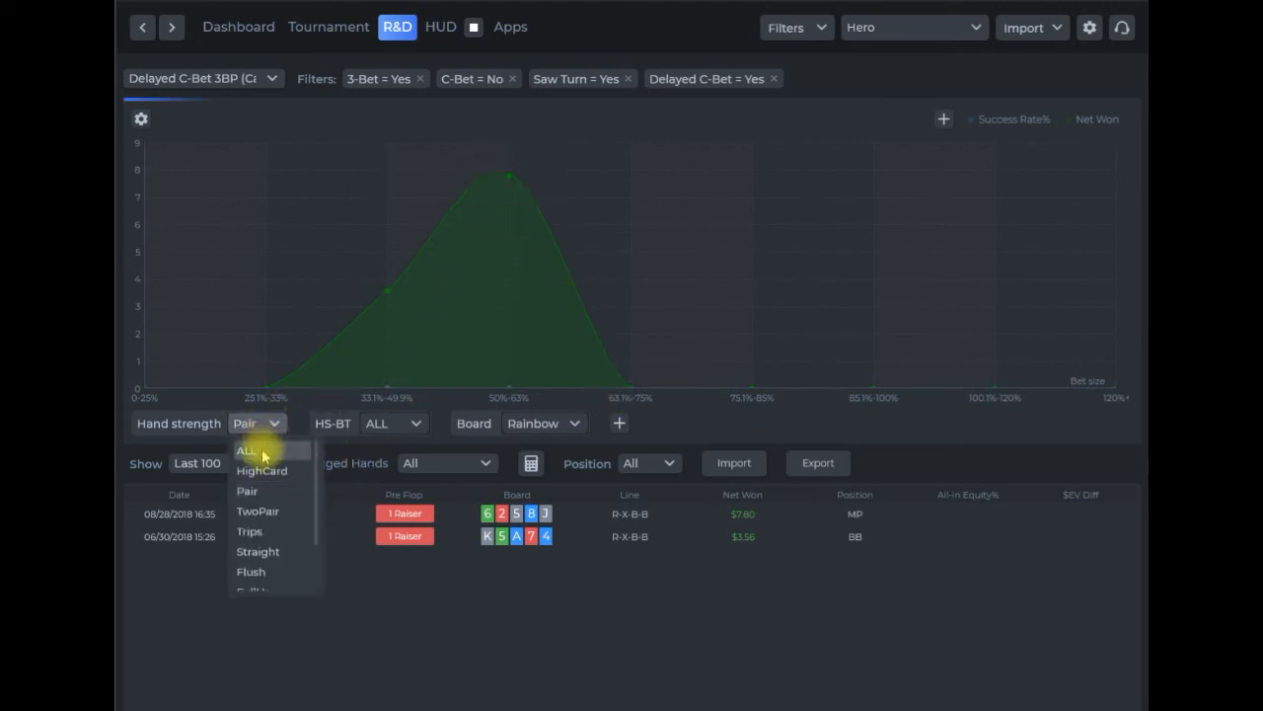
click(259, 443)
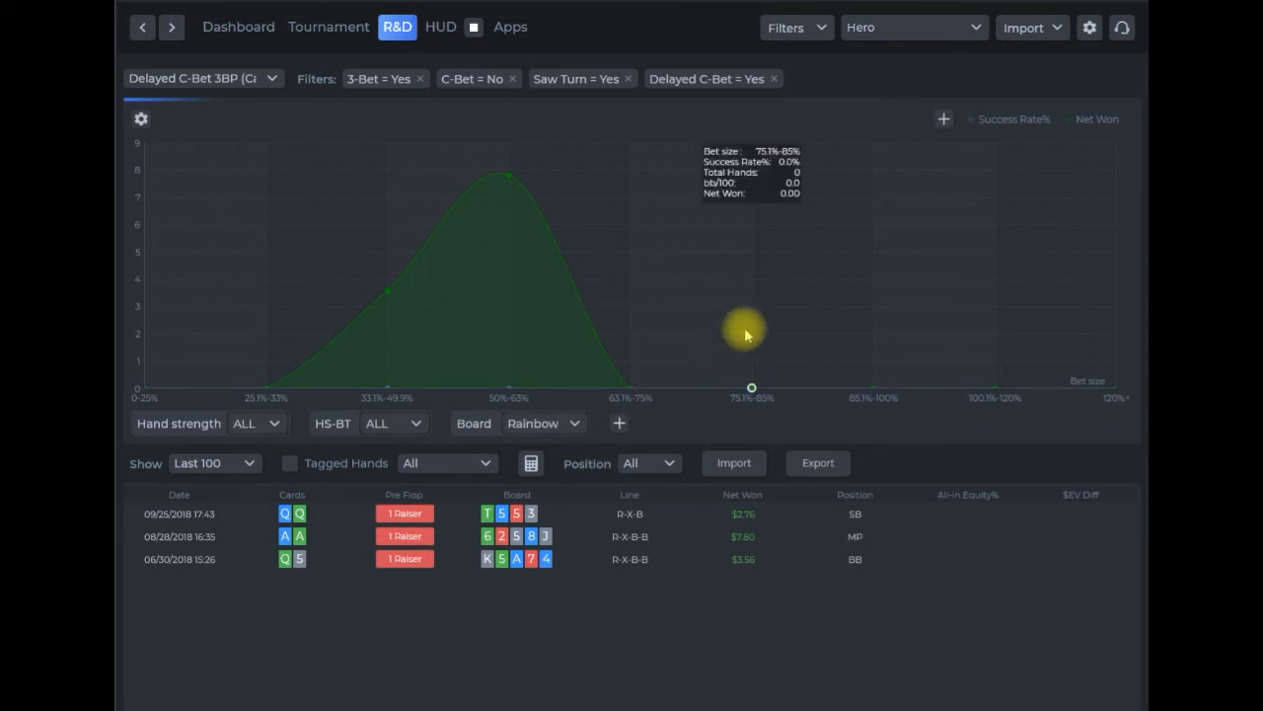
Step: Graph Net Won by board texture from the Board widget and inspect the LowPaired and Rainbow points
click(473, 424)
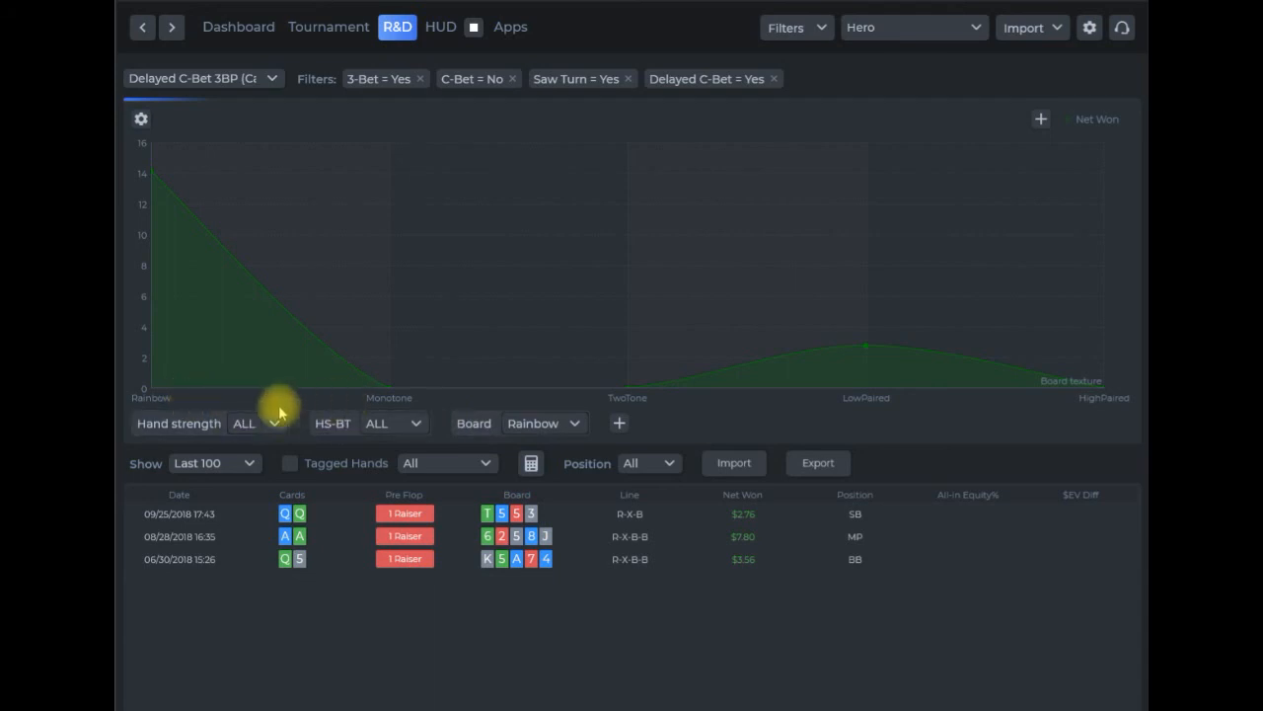
mouse_move(864, 373)
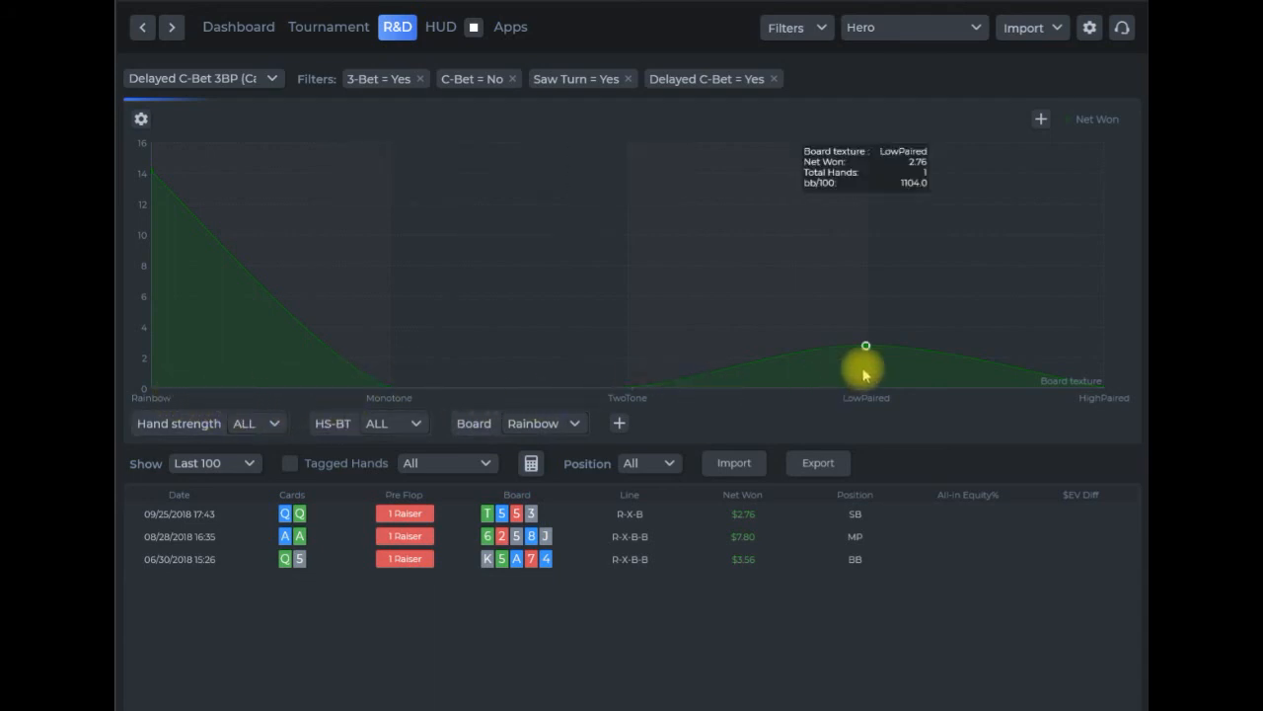
mouse_move(172, 184)
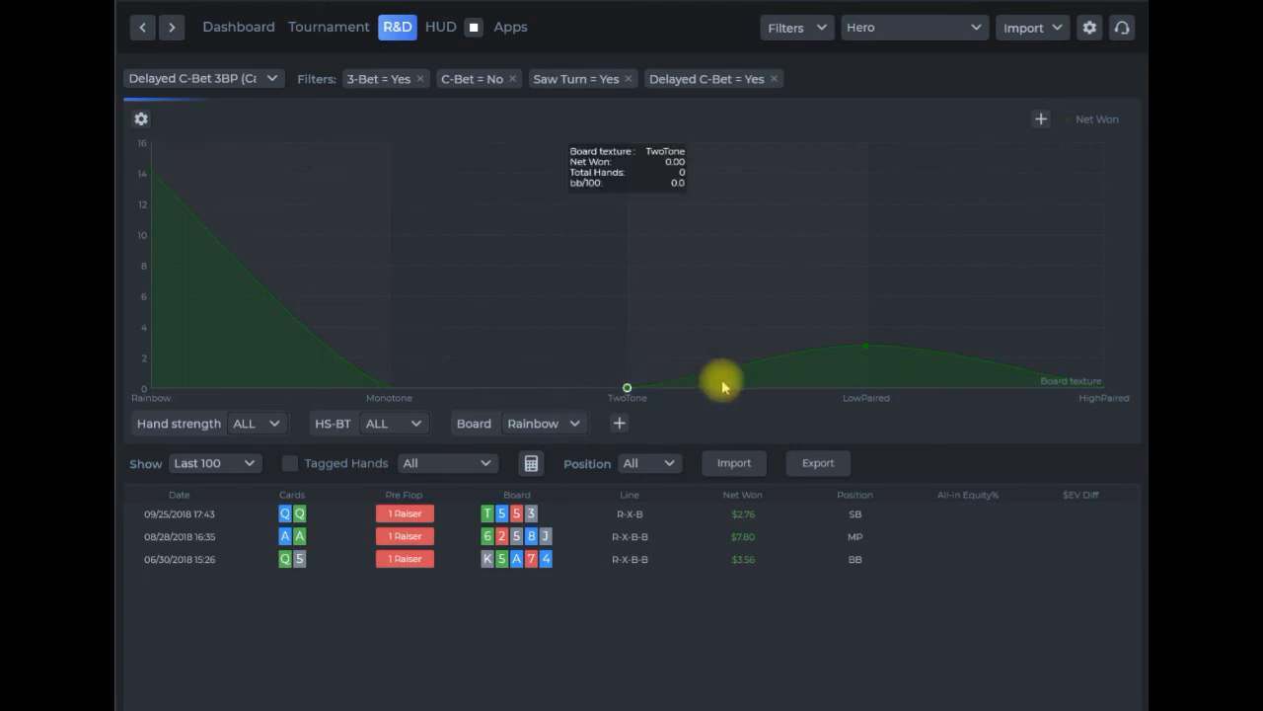
Step: Refresh the board texture chart to restore the report's bet size graph and the full hand list
mouse_move(1070, 370)
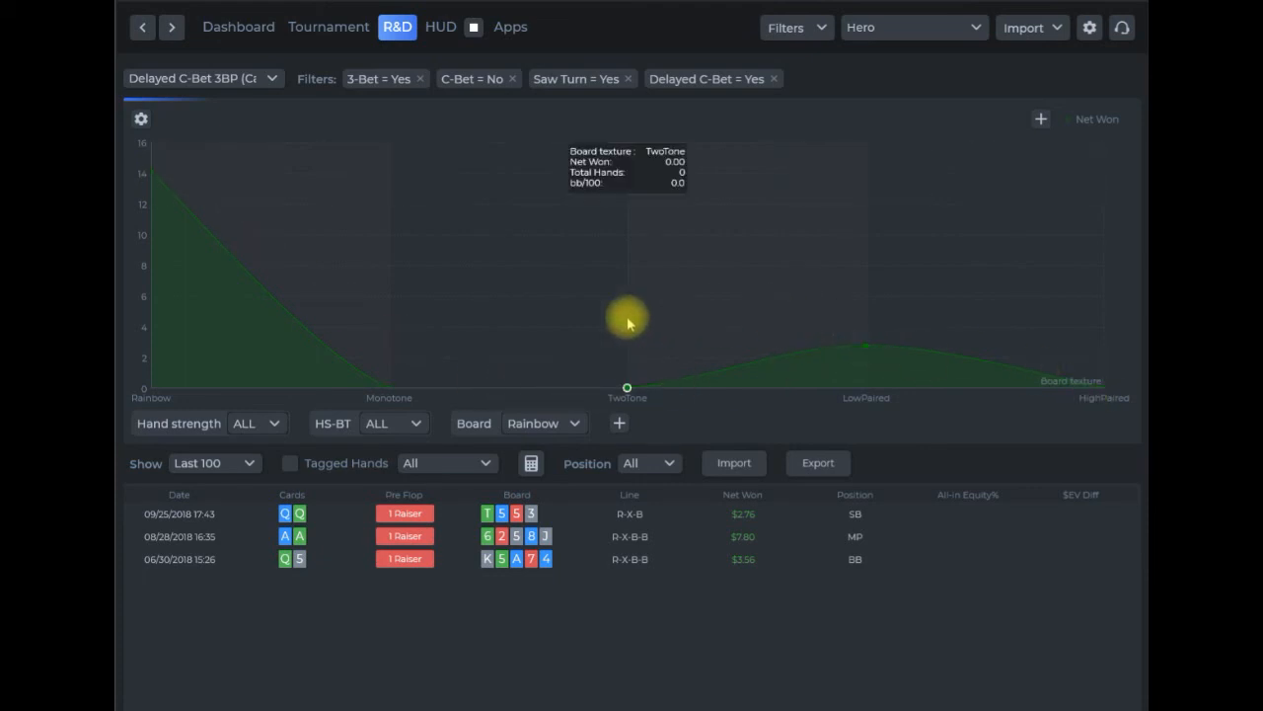
mouse_move(449, 326)
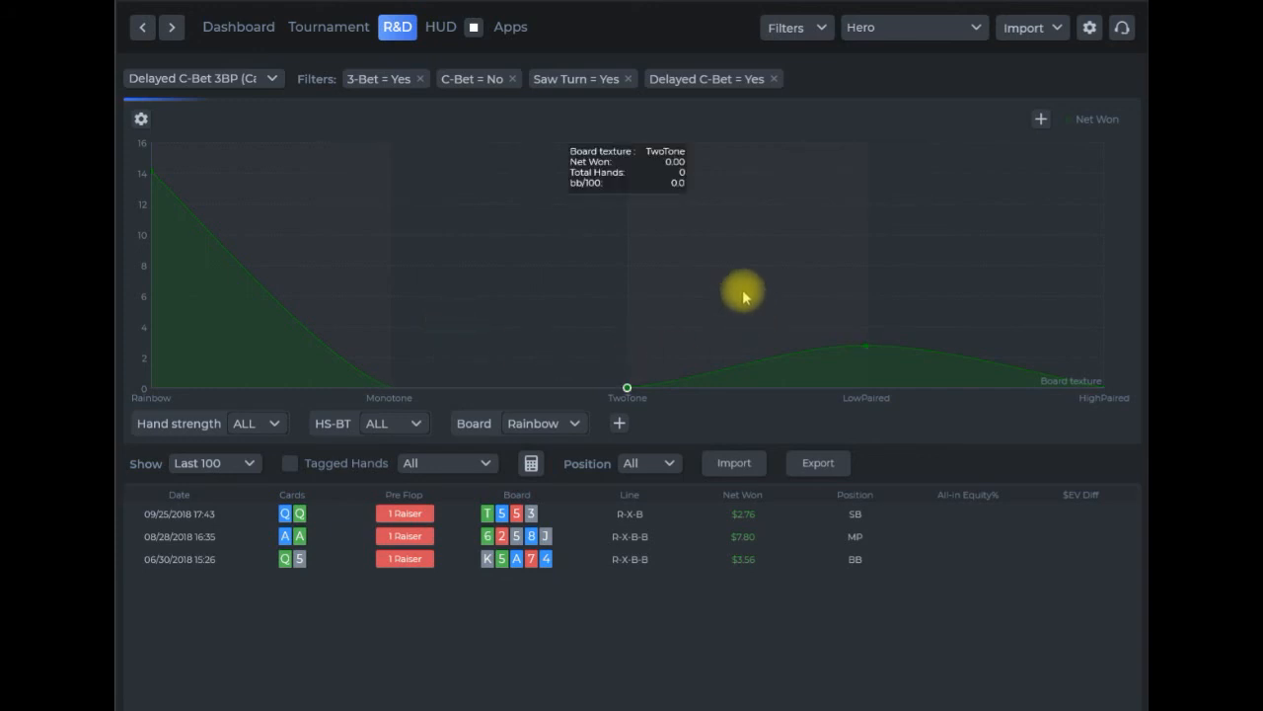
right_click(510, 236)
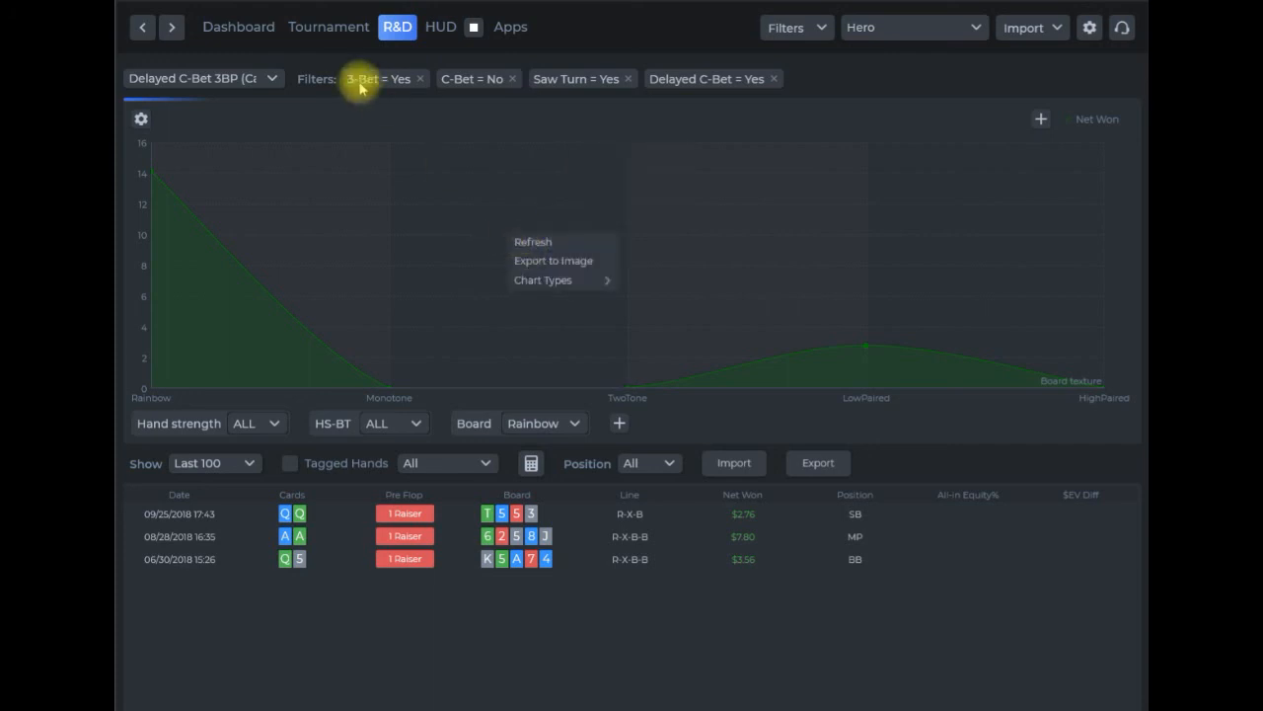
click(559, 245)
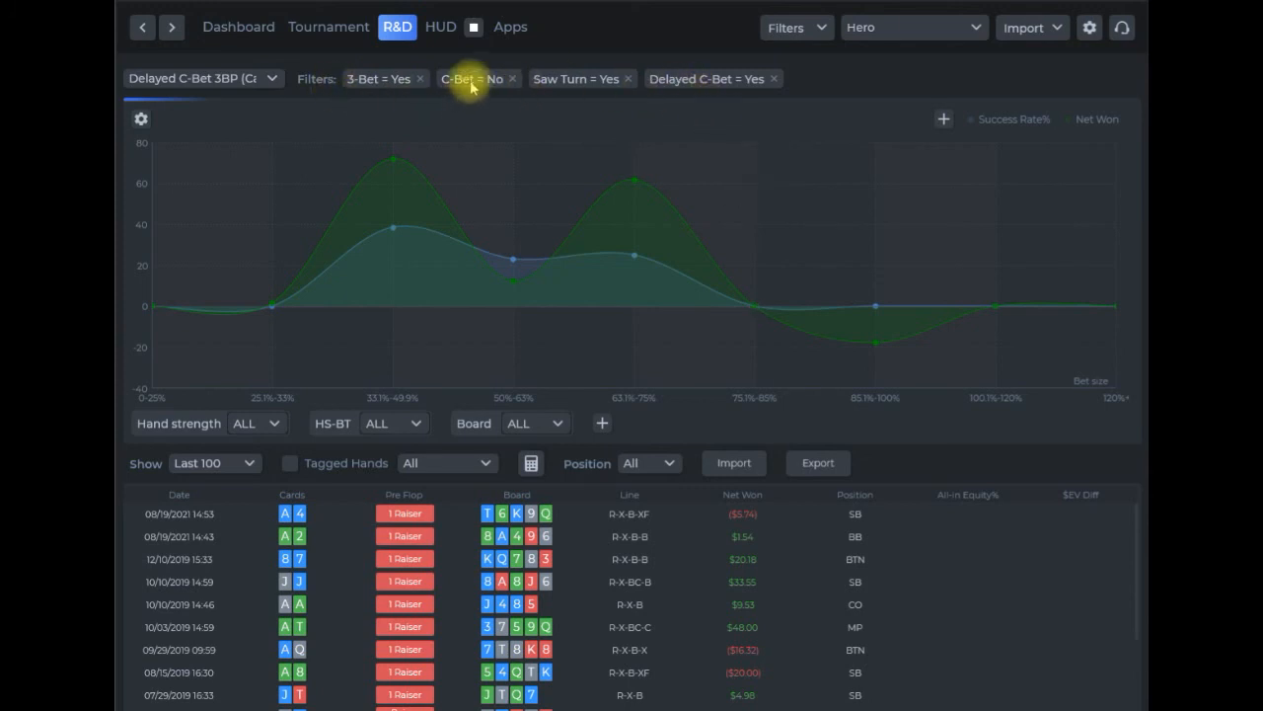
Step: View the Net Won graph stat's edit settings and the Board widget's edit and remove options, leaving both as they are
mouse_move(921, 209)
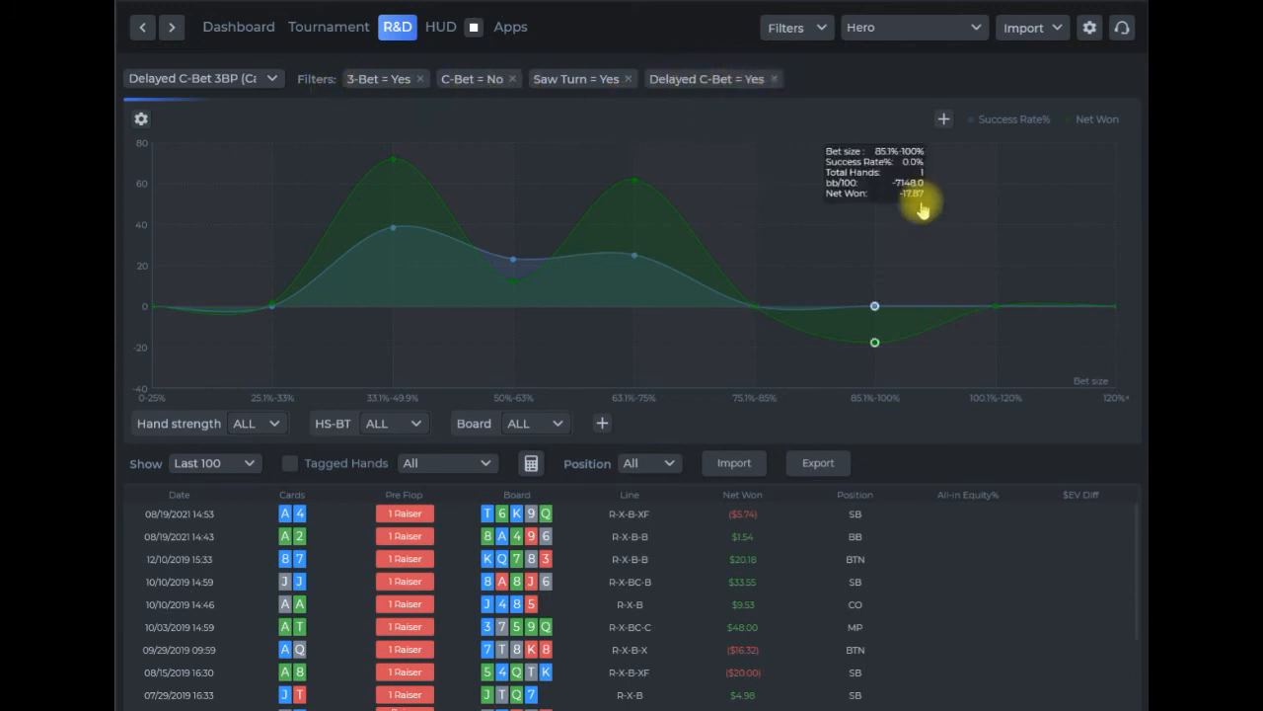
right_click(1096, 125)
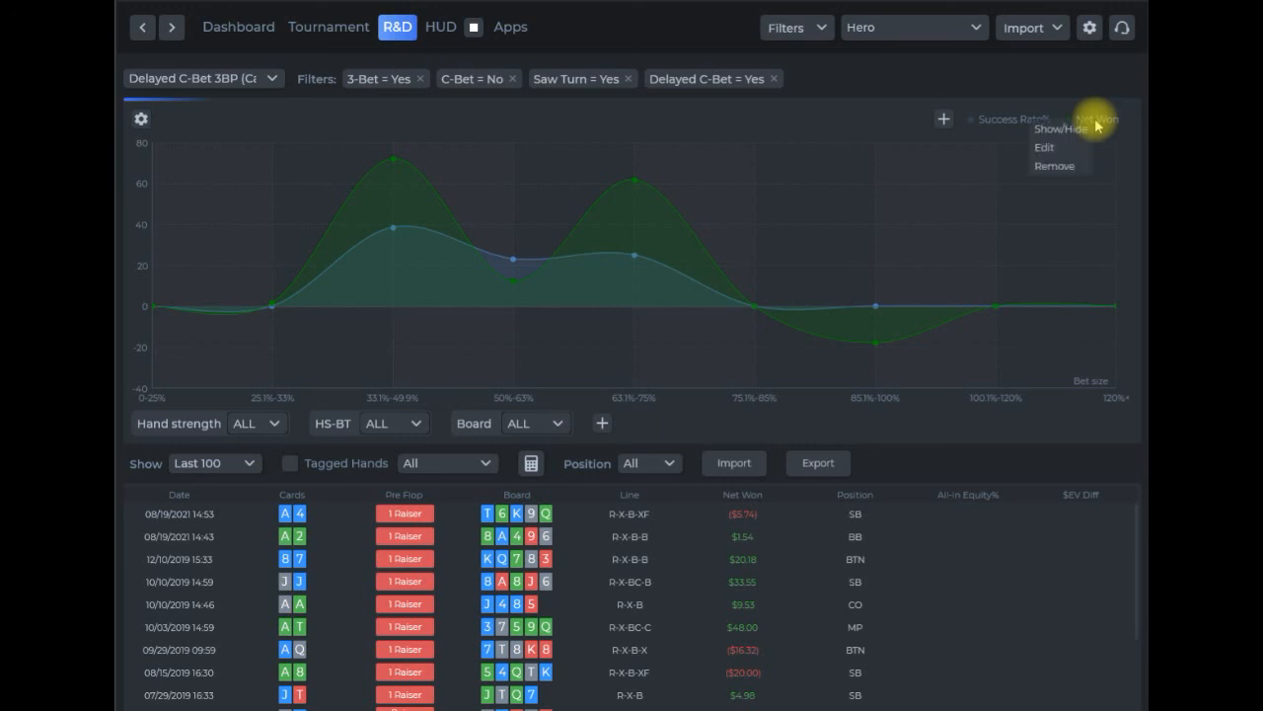
click(1062, 151)
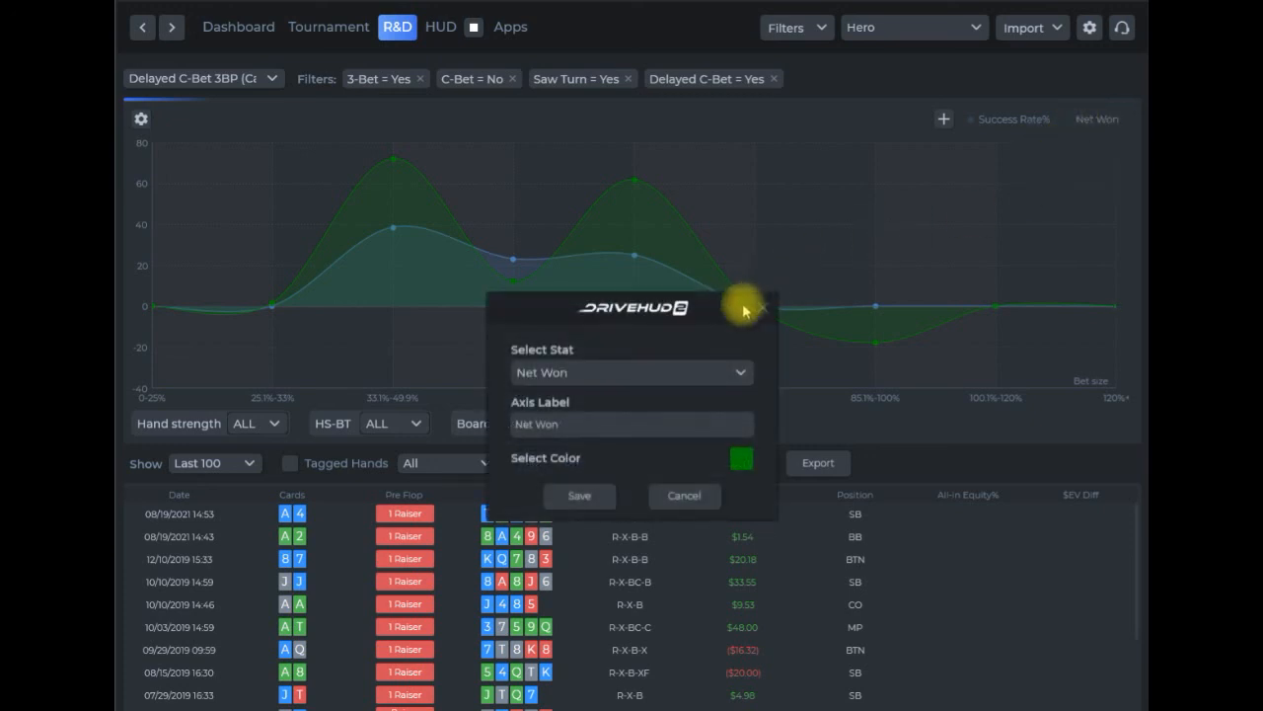
click(764, 308)
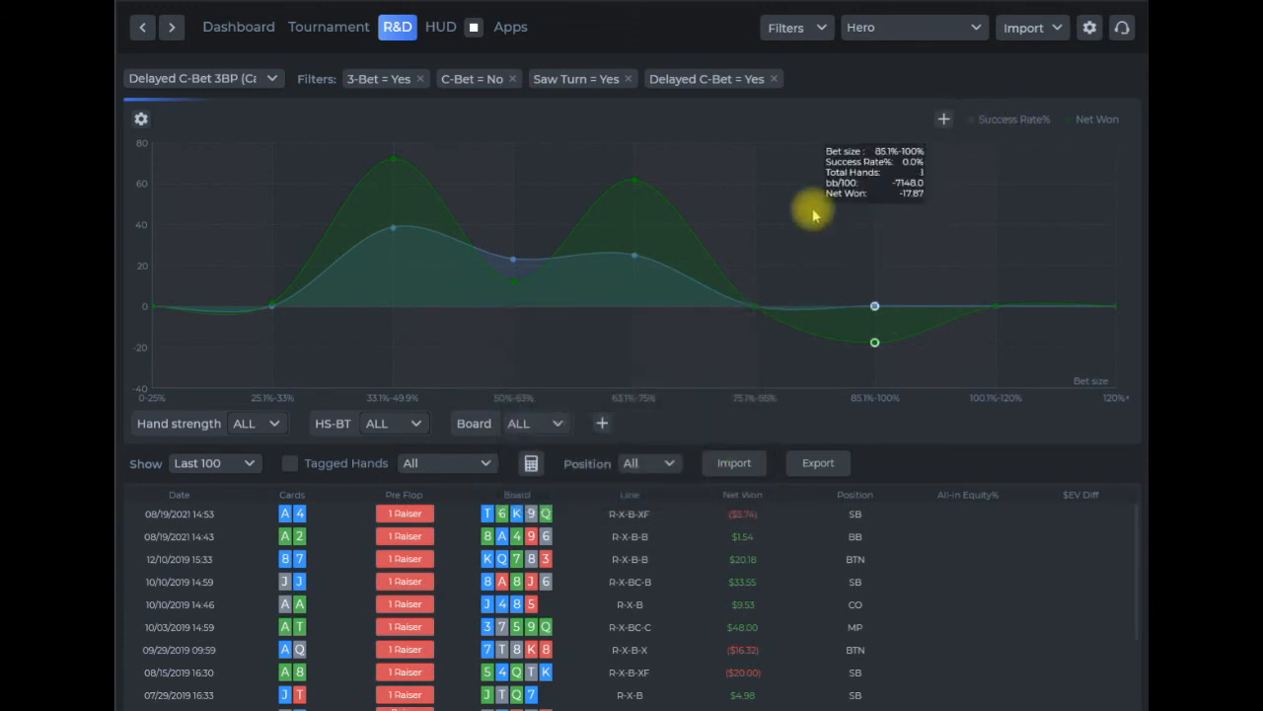
right_click(480, 426)
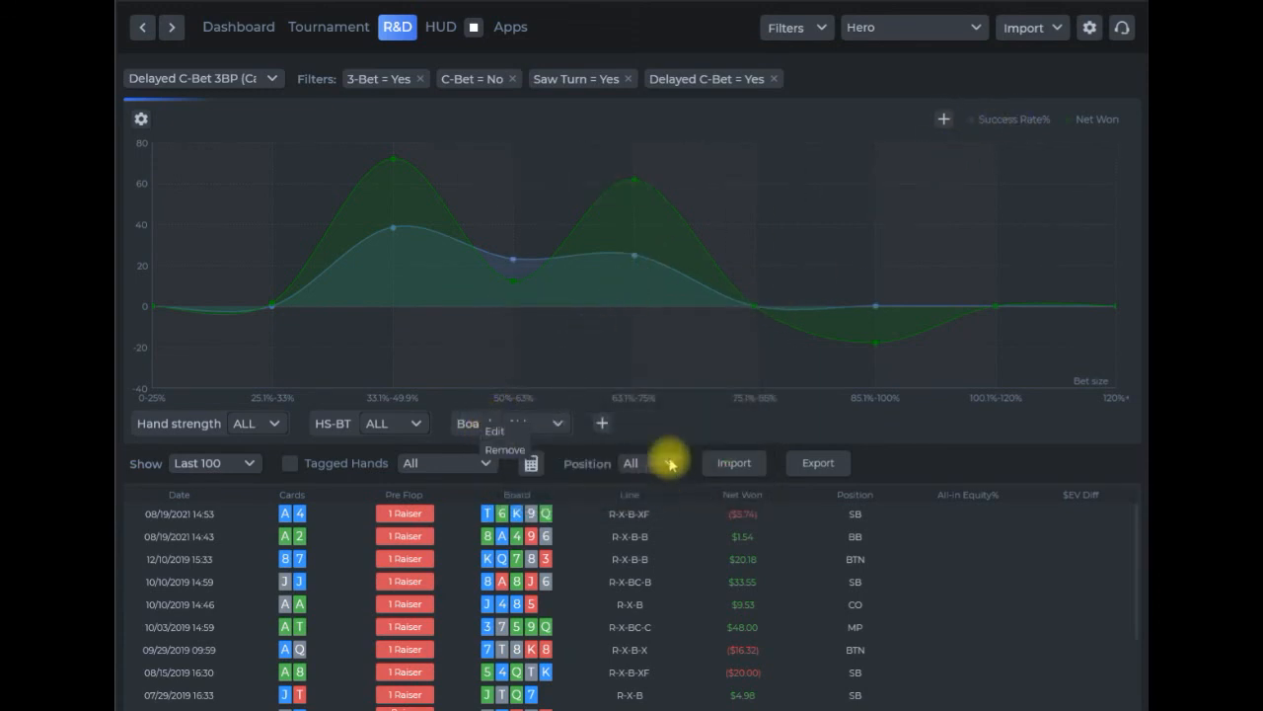
click(652, 431)
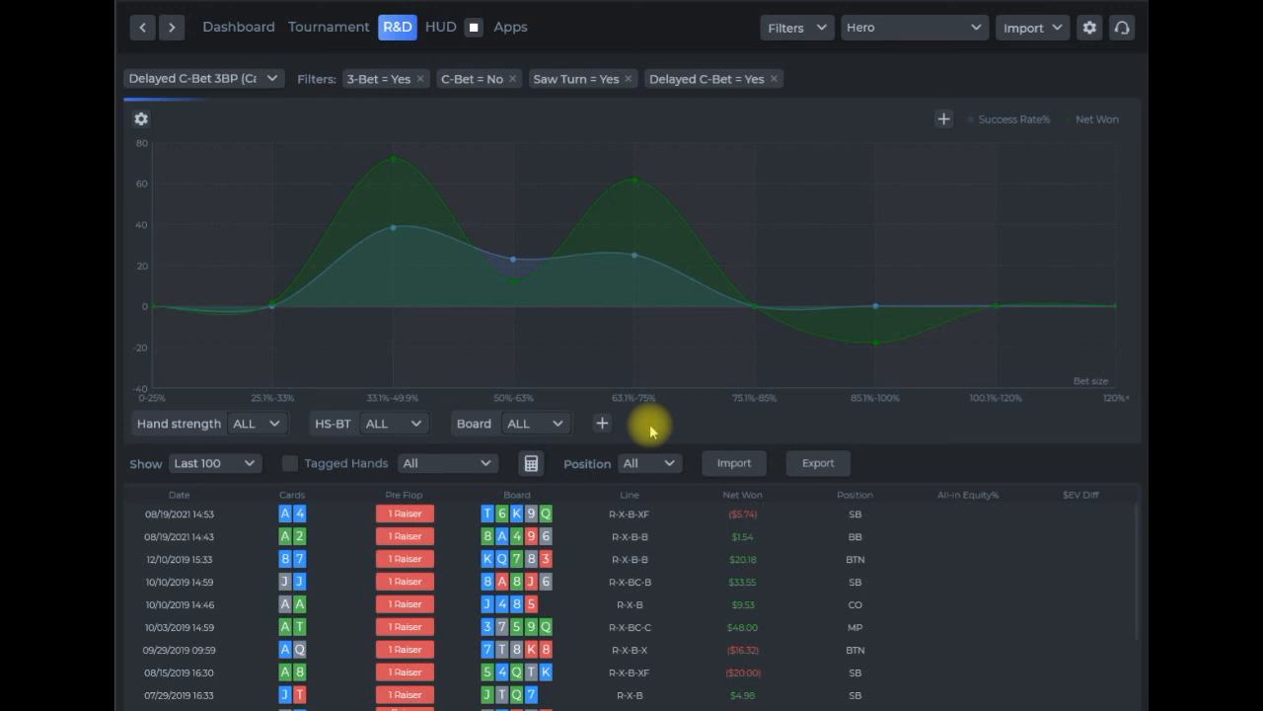
Step: Open the C-Betting SRP (Cash Games) report
click(273, 78)
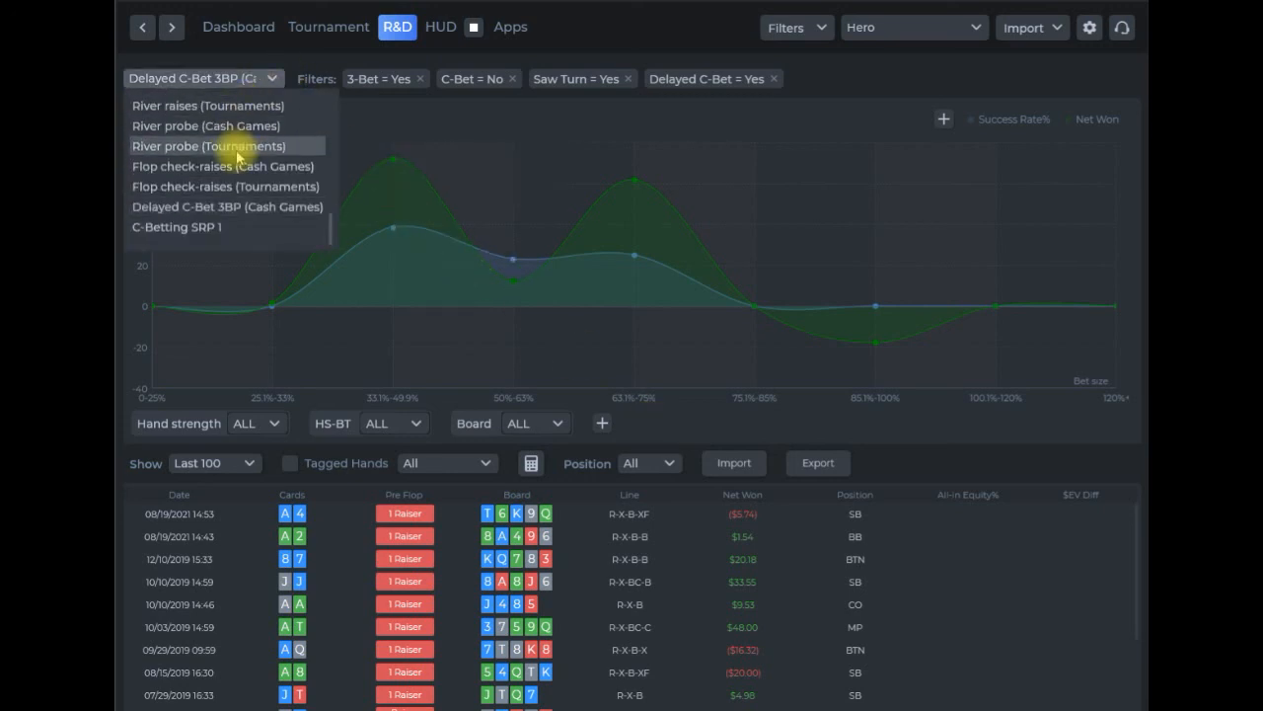
scroll(237, 156, up, 10)
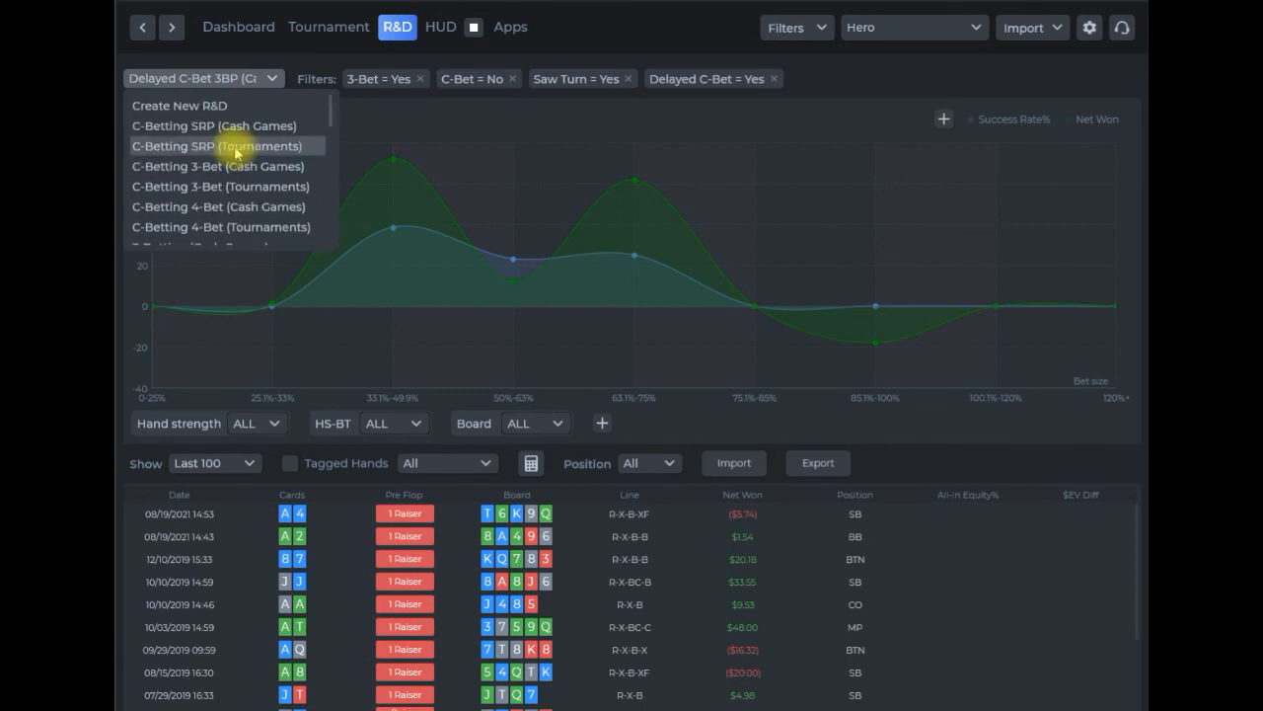
click(219, 132)
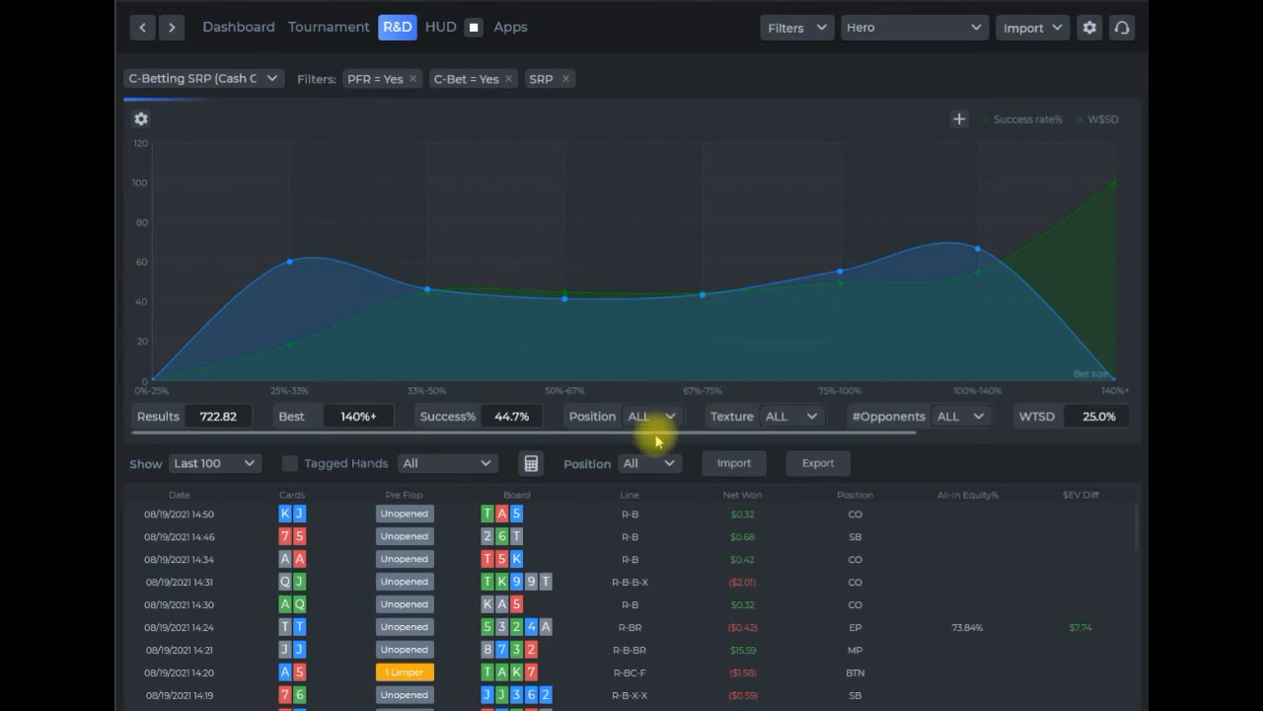
Step: Add the saved Board widget to the C-Betting SRP report after the Bet vs. Skipped c-bet% widget
drag(677, 431, 950, 434)
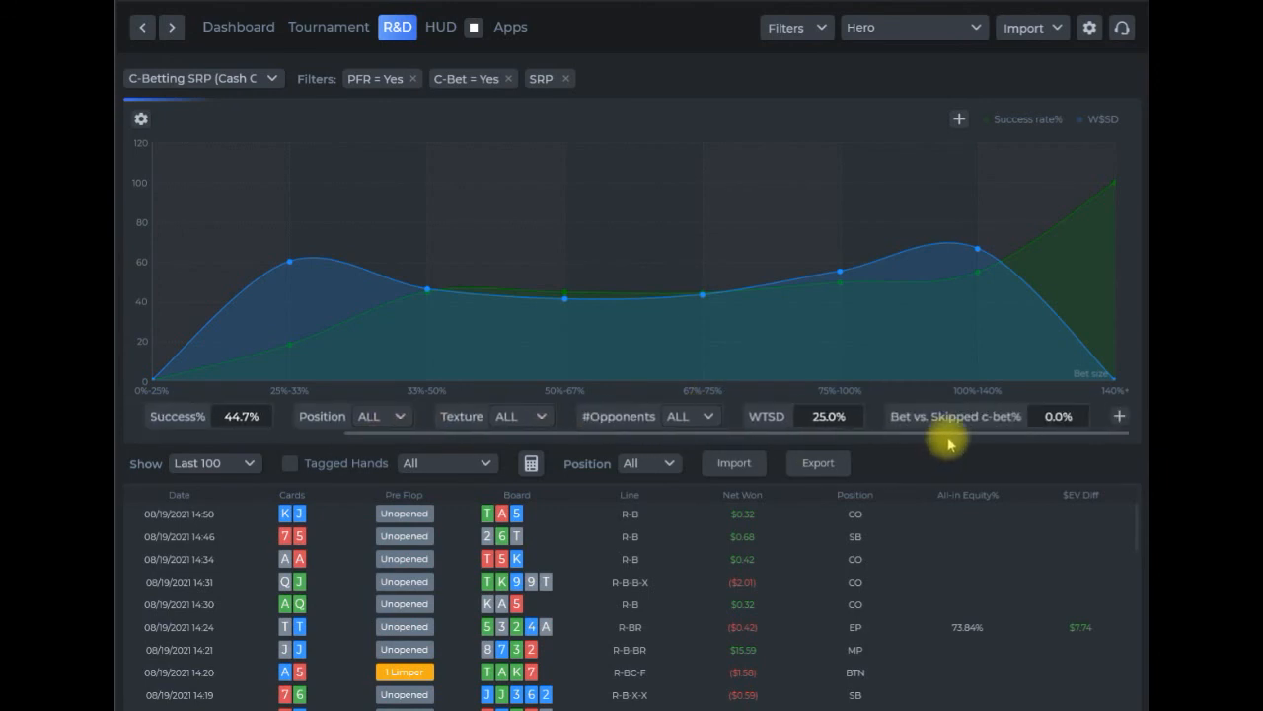
click(1118, 419)
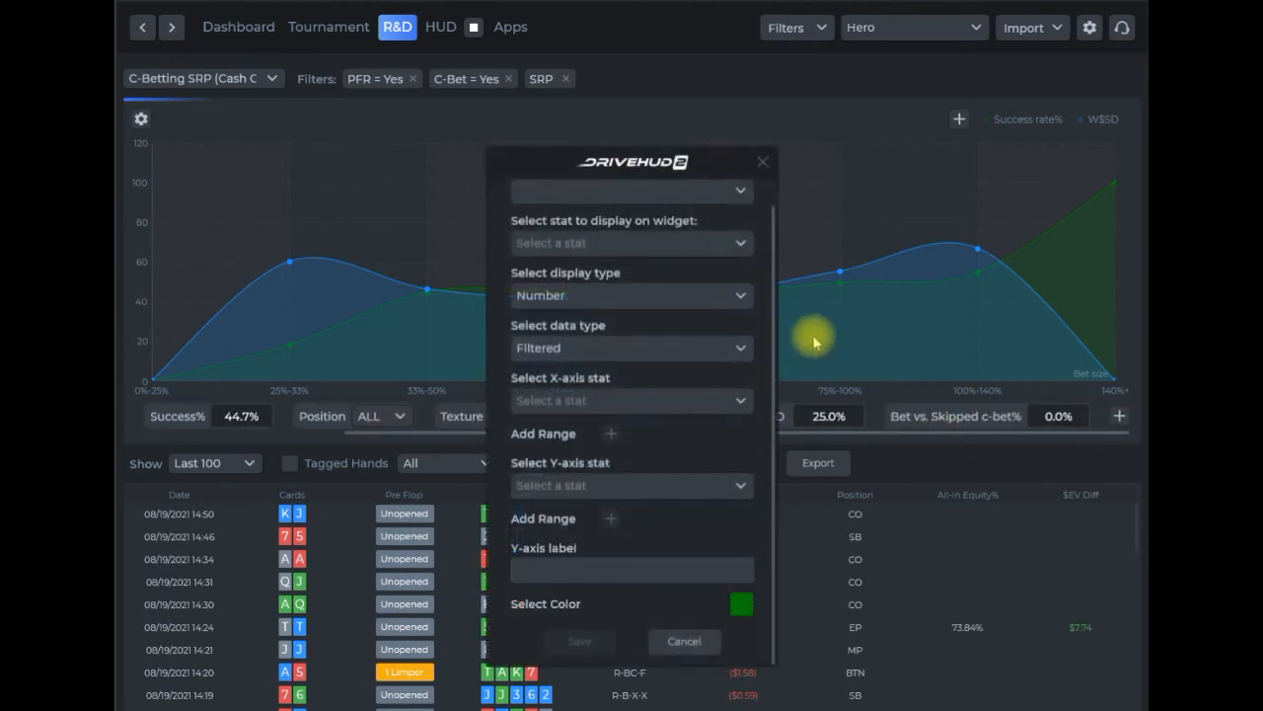
scroll(750, 286, up, 1)
click(738, 225)
scroll(691, 291, down, 5)
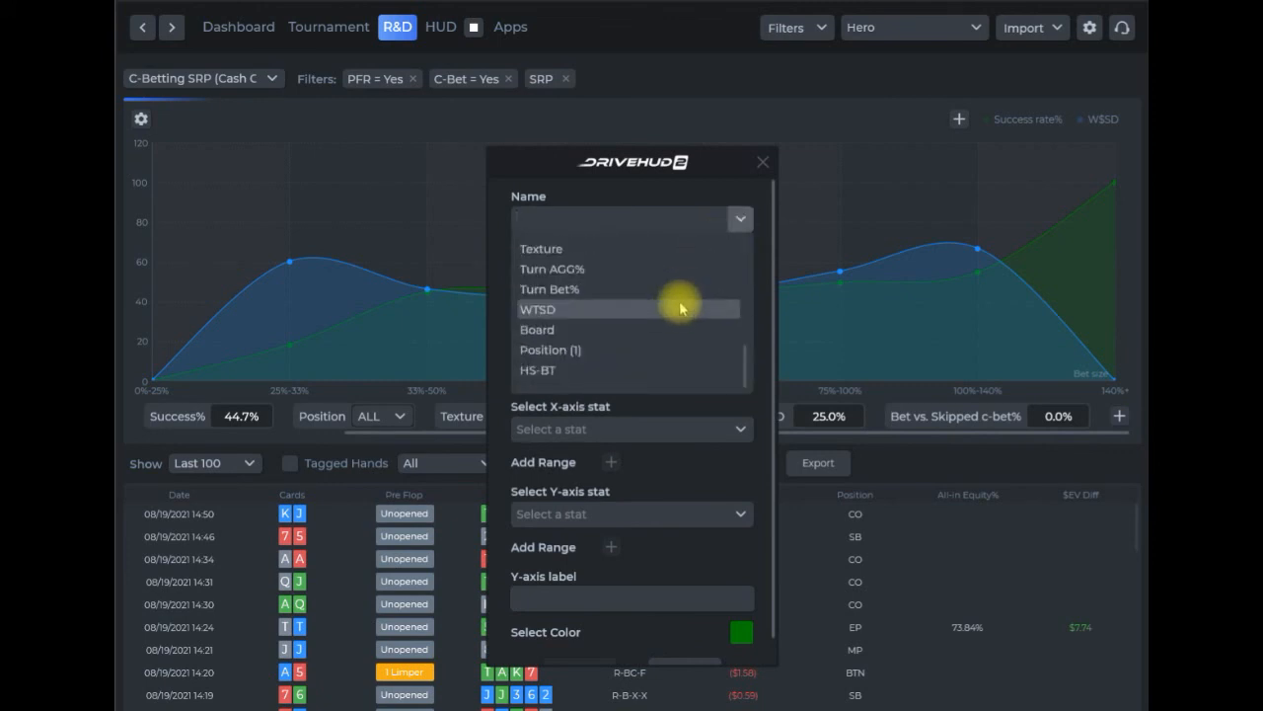
click(538, 330)
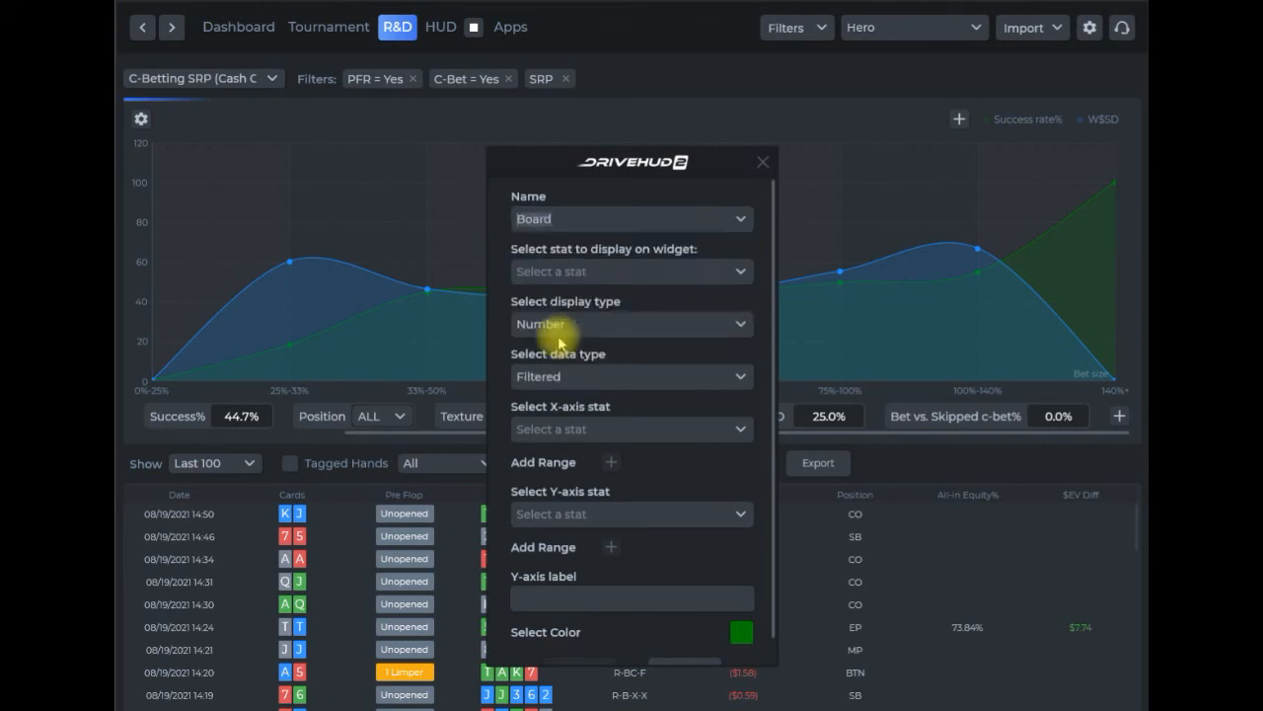
scroll(684, 559, down, 3)
click(580, 641)
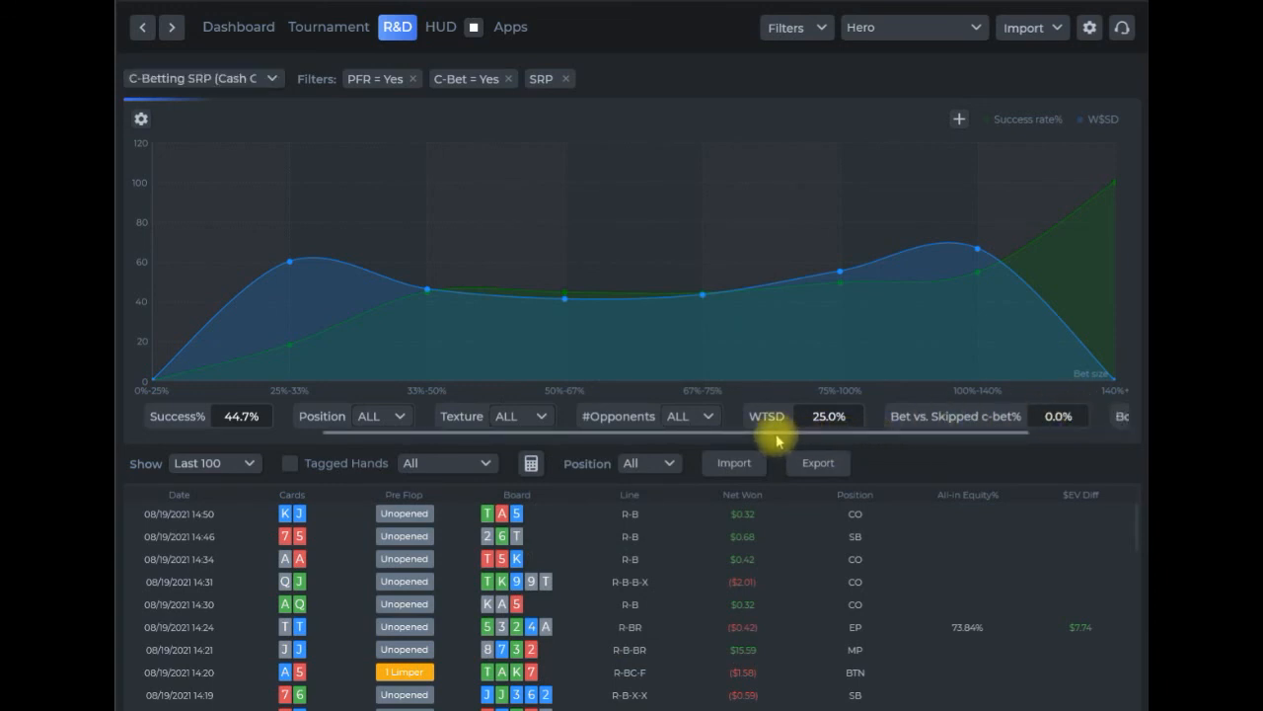
scroll(780, 441, right, 3)
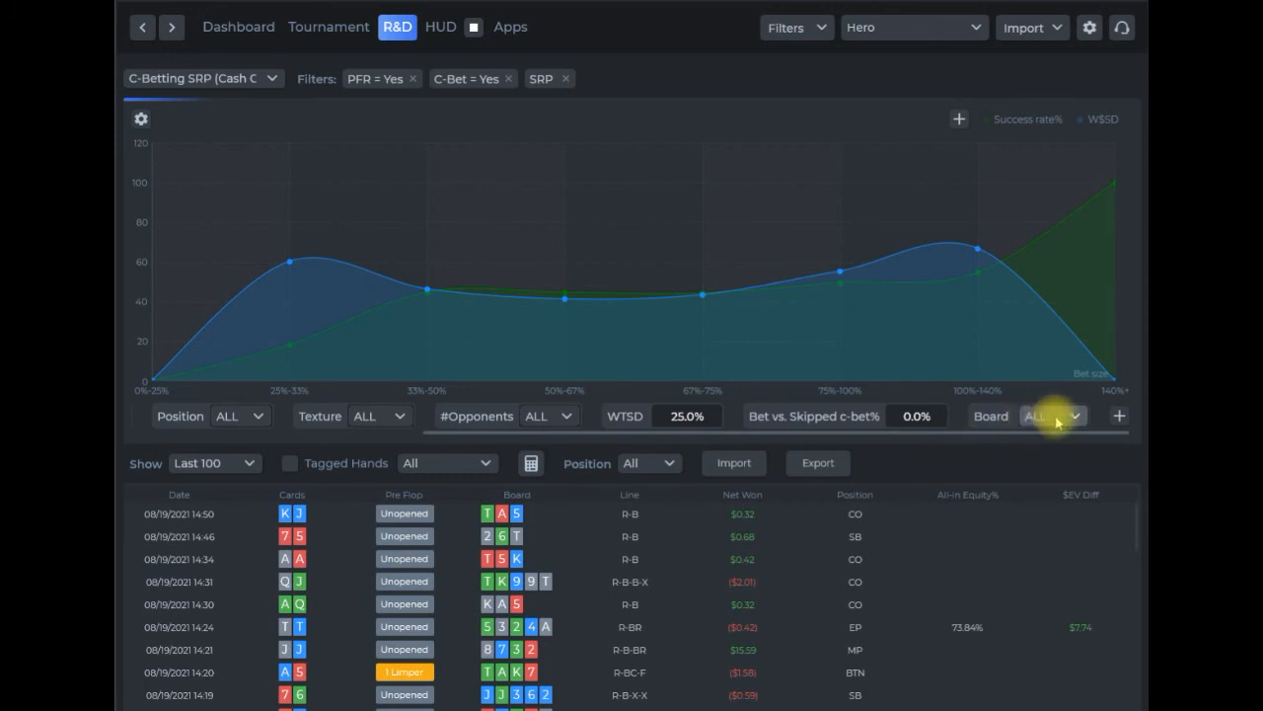
mouse_move(397, 234)
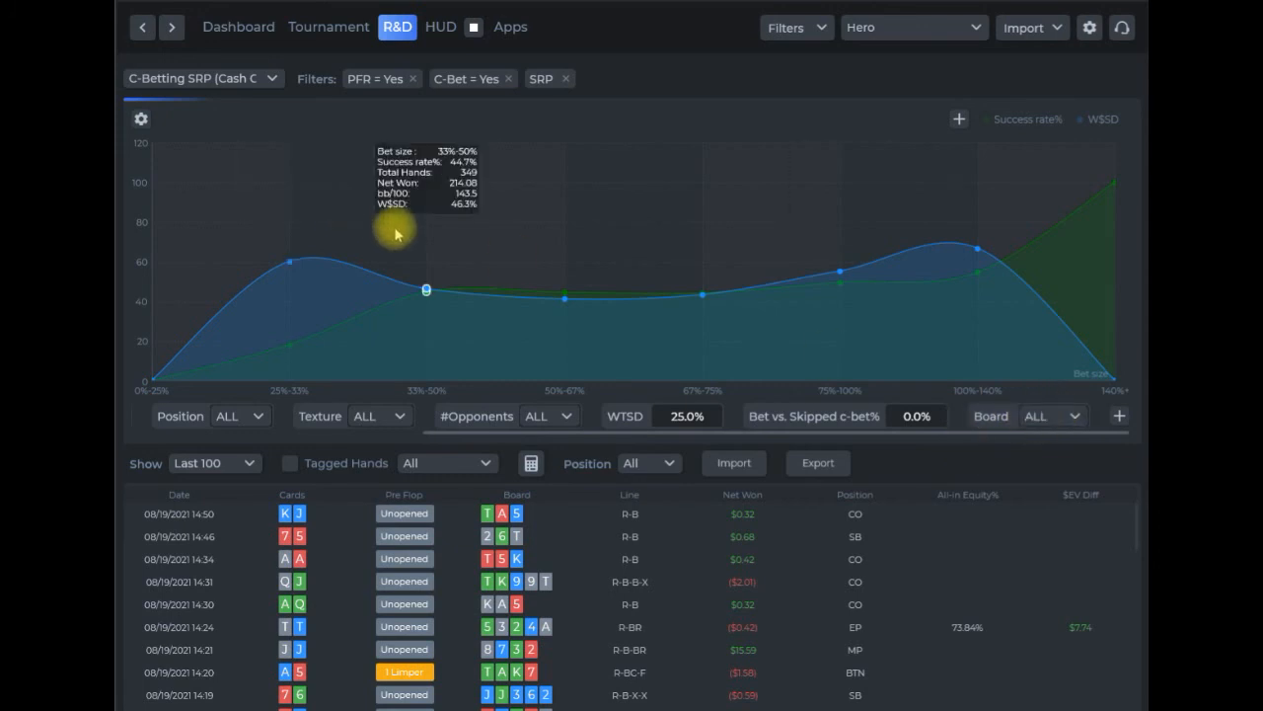